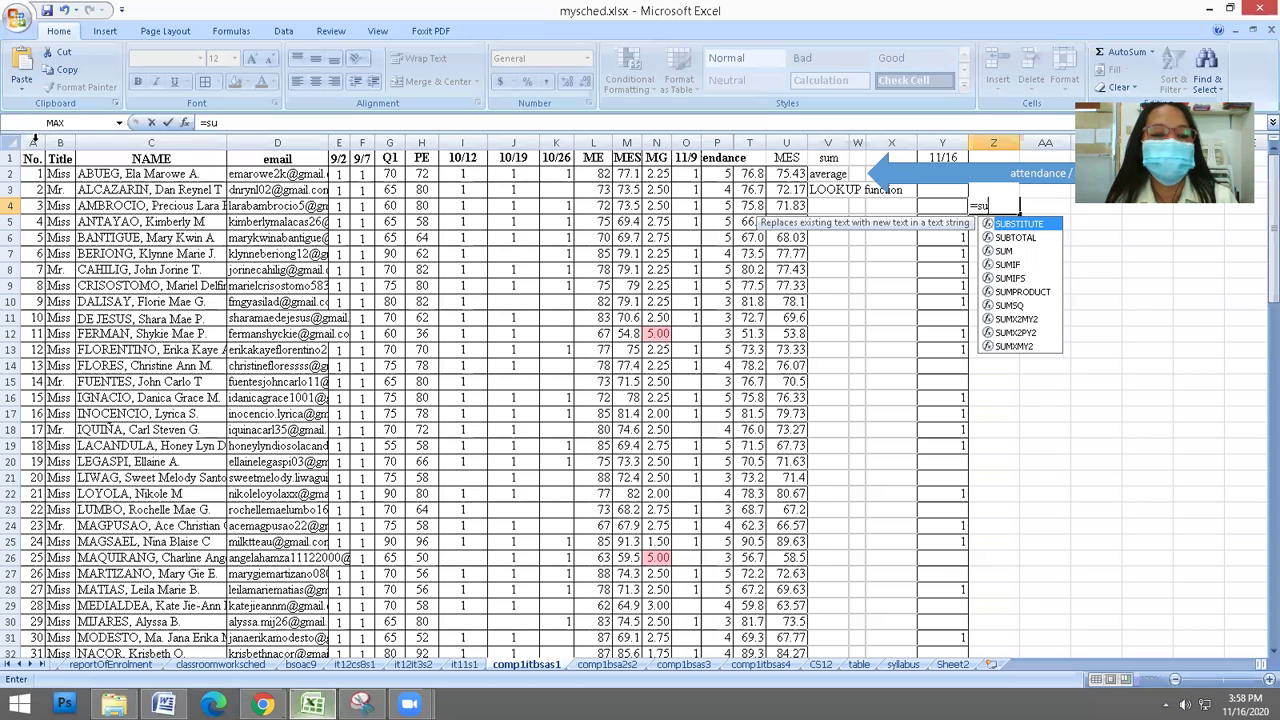
Jump along row 2 past the attendance data to the worksheet's last column, XFD
click(34, 142)
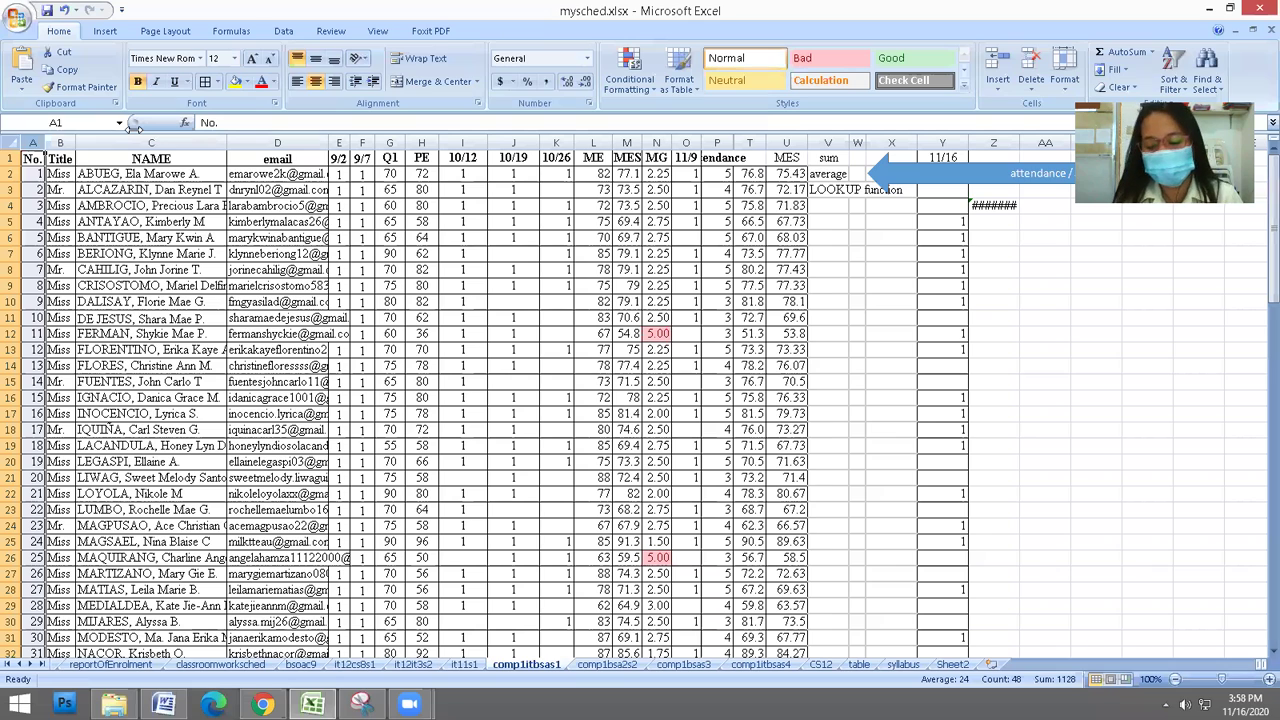
key(End)
key(Right)
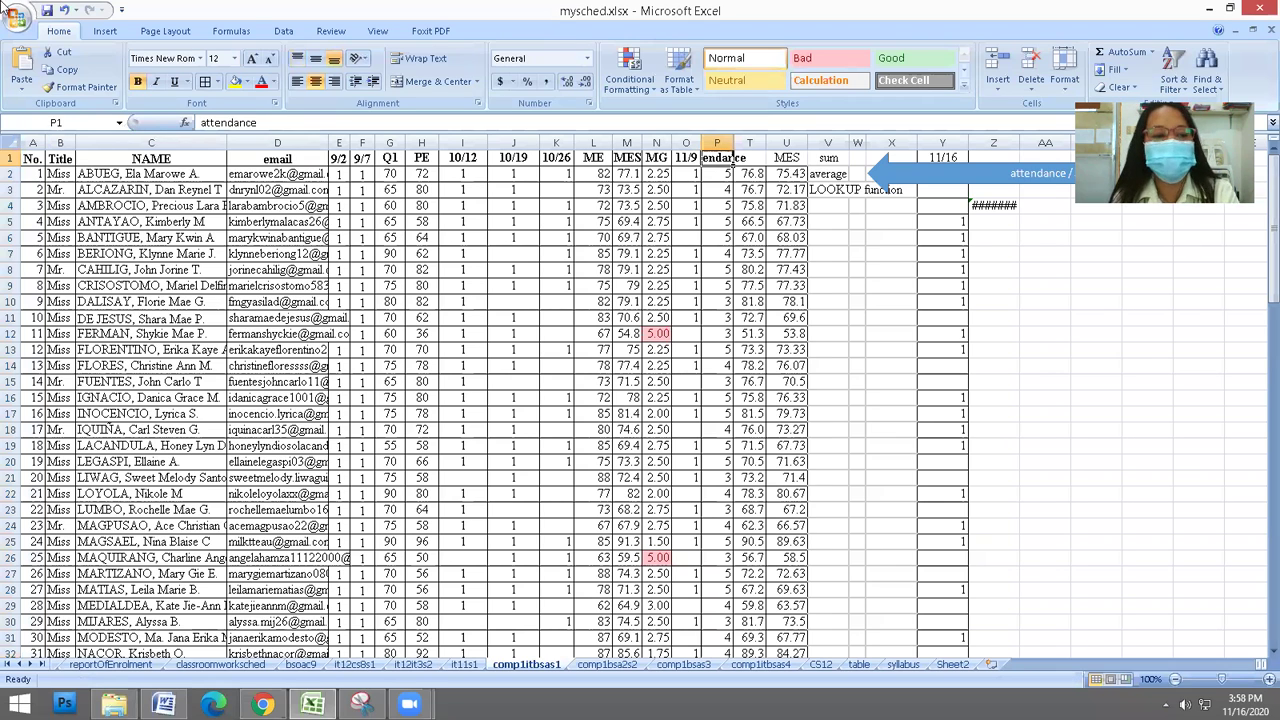
click(33, 173)
key(End)
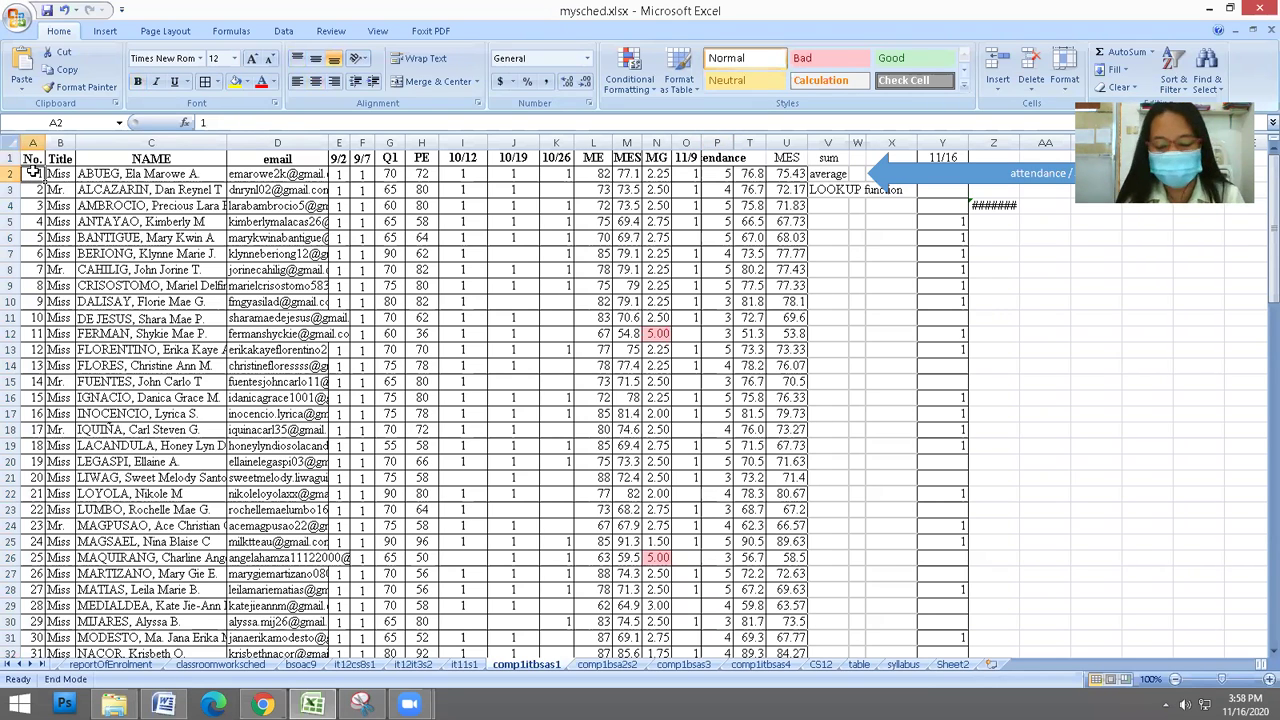
key(Right)
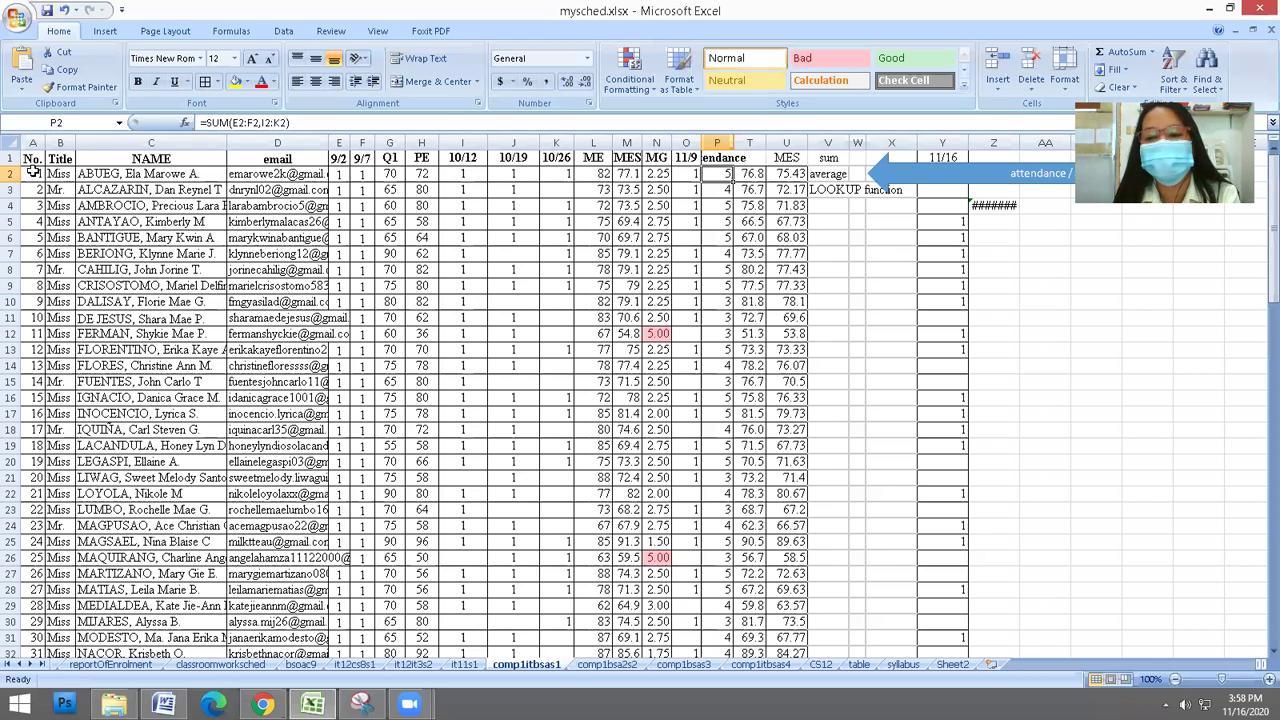
key(End)
key(Right)
key(End)
key(Right)
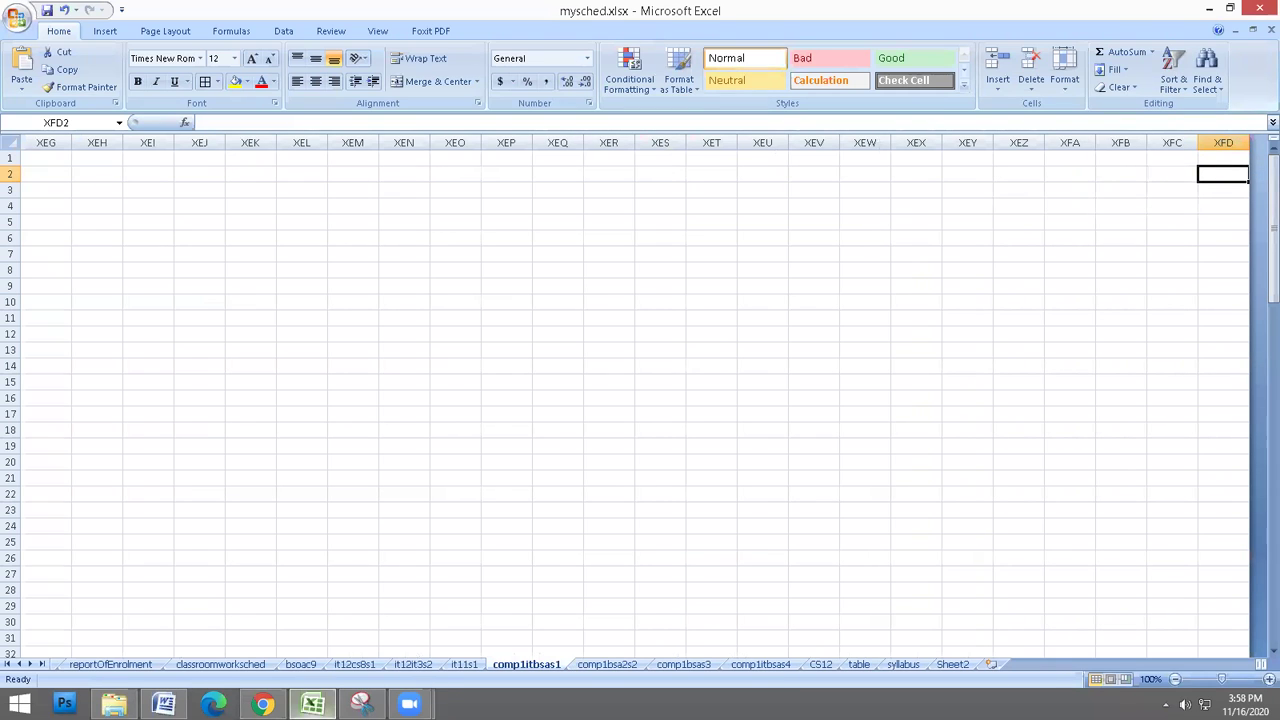
Compare the worksheet's last column with the column limit in the browser PDF's Table 3.1, and return to cell A1 in Excel
key(alt+Tab)
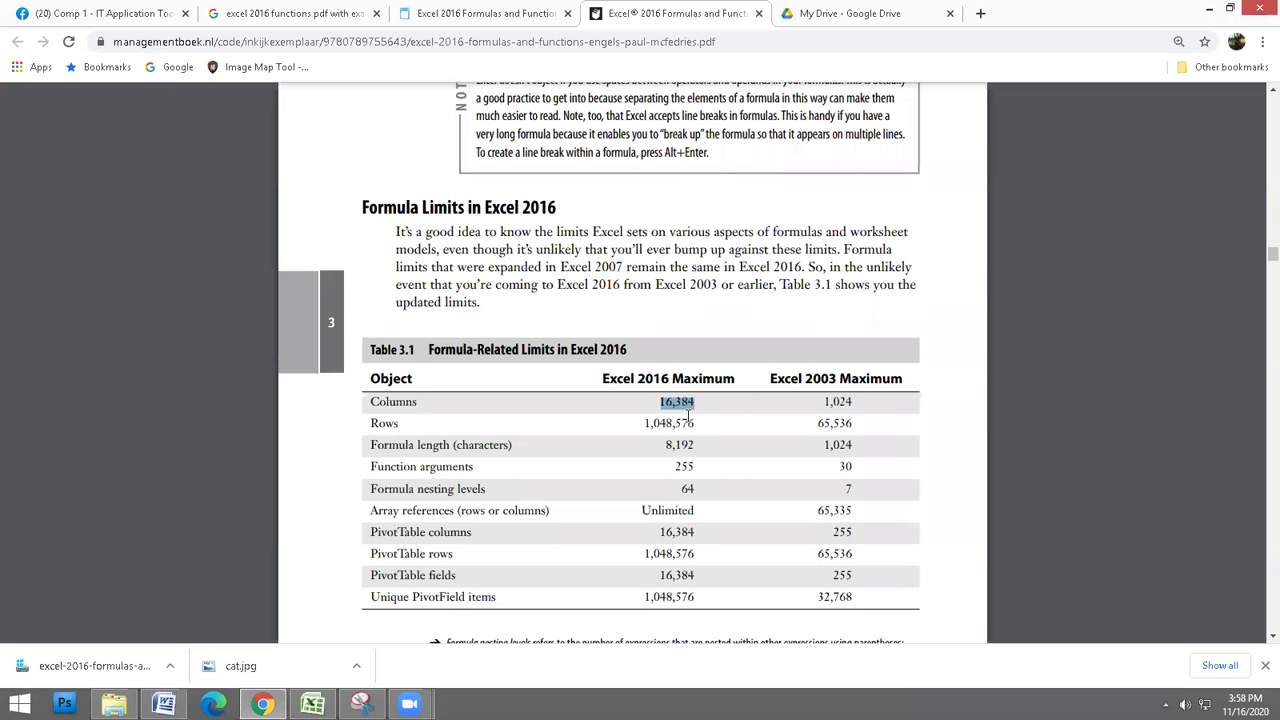
key(alt+Tab)
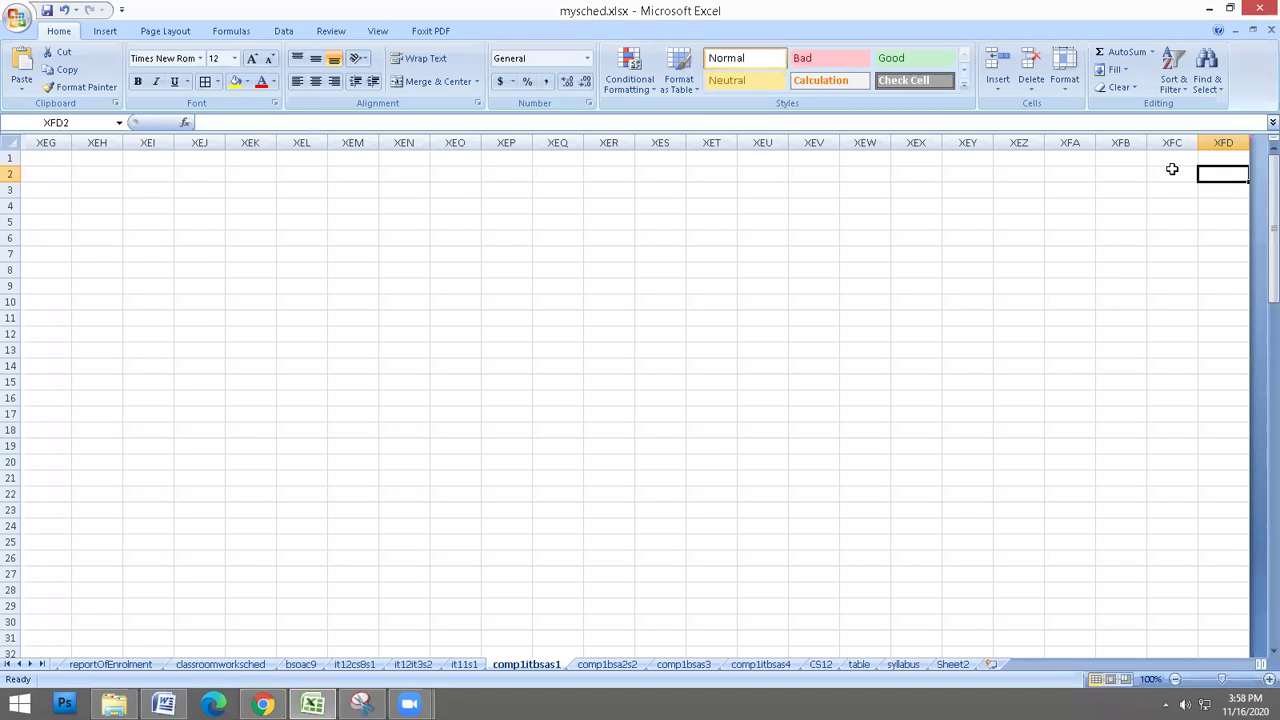
click(1211, 159)
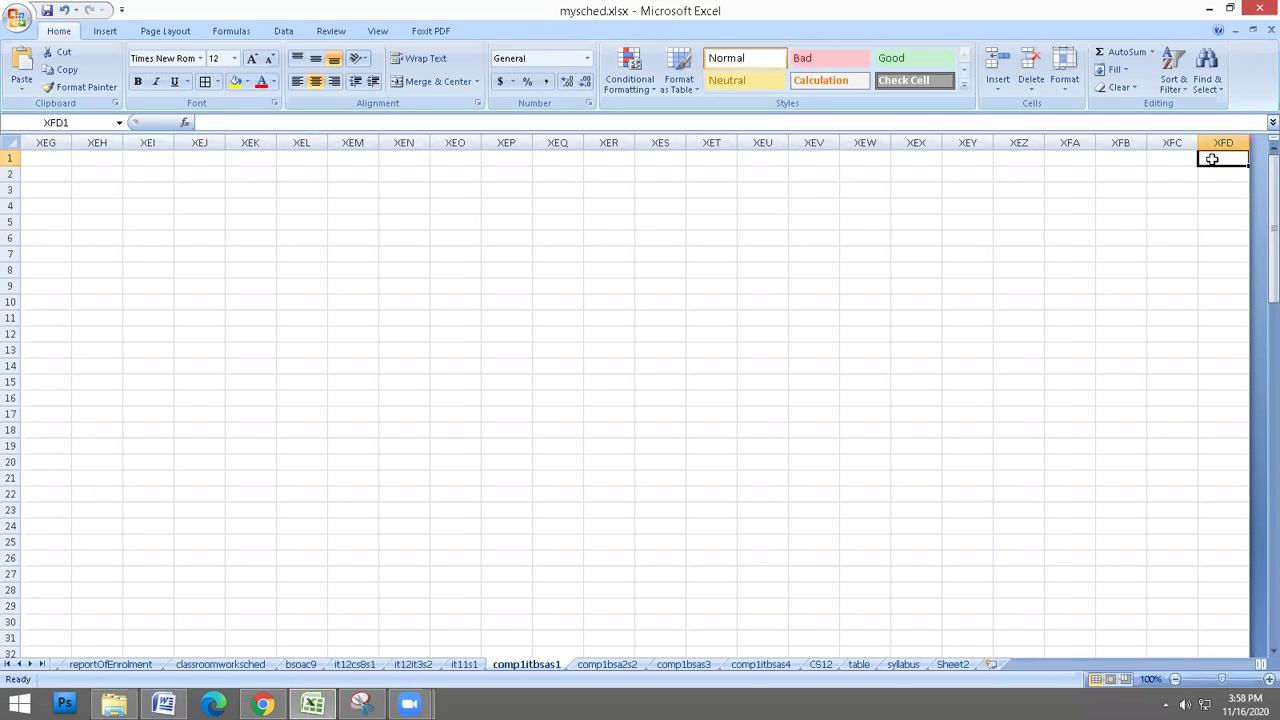
key(ctrl+Home)
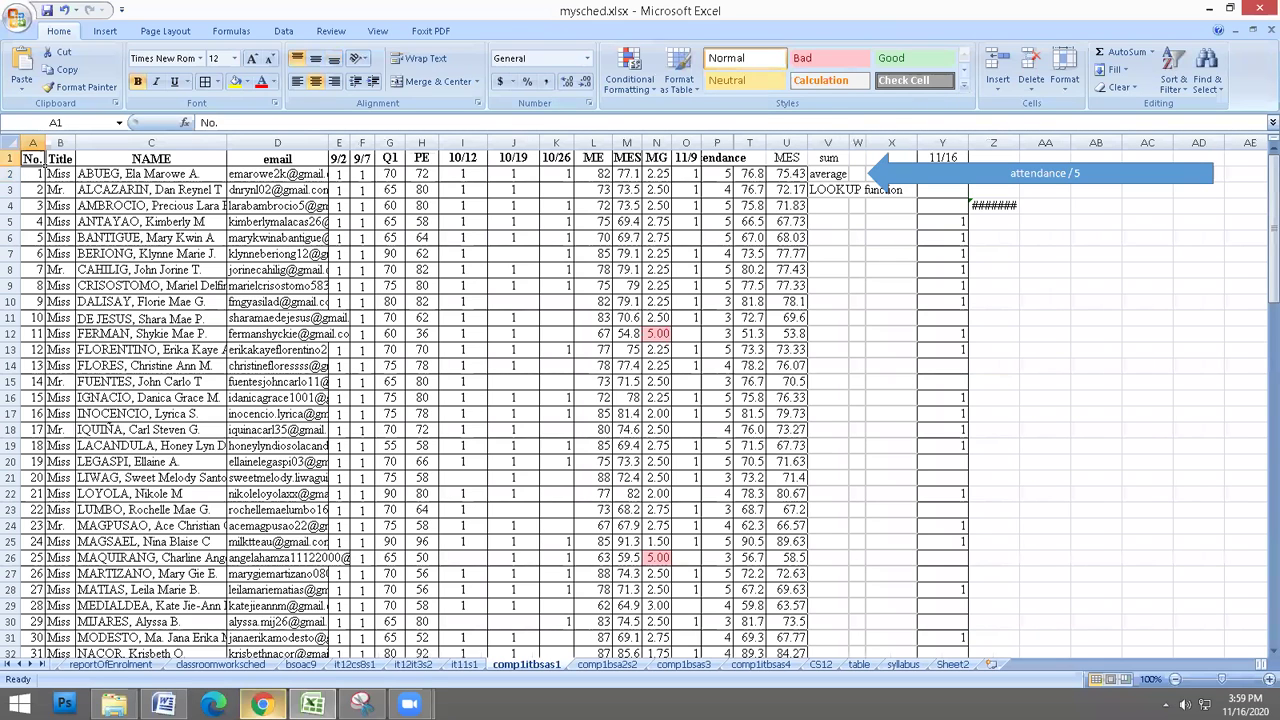
Review the row limit in the browser PDF and jump to the last row of column A in the Excel worksheet
click(268, 690)
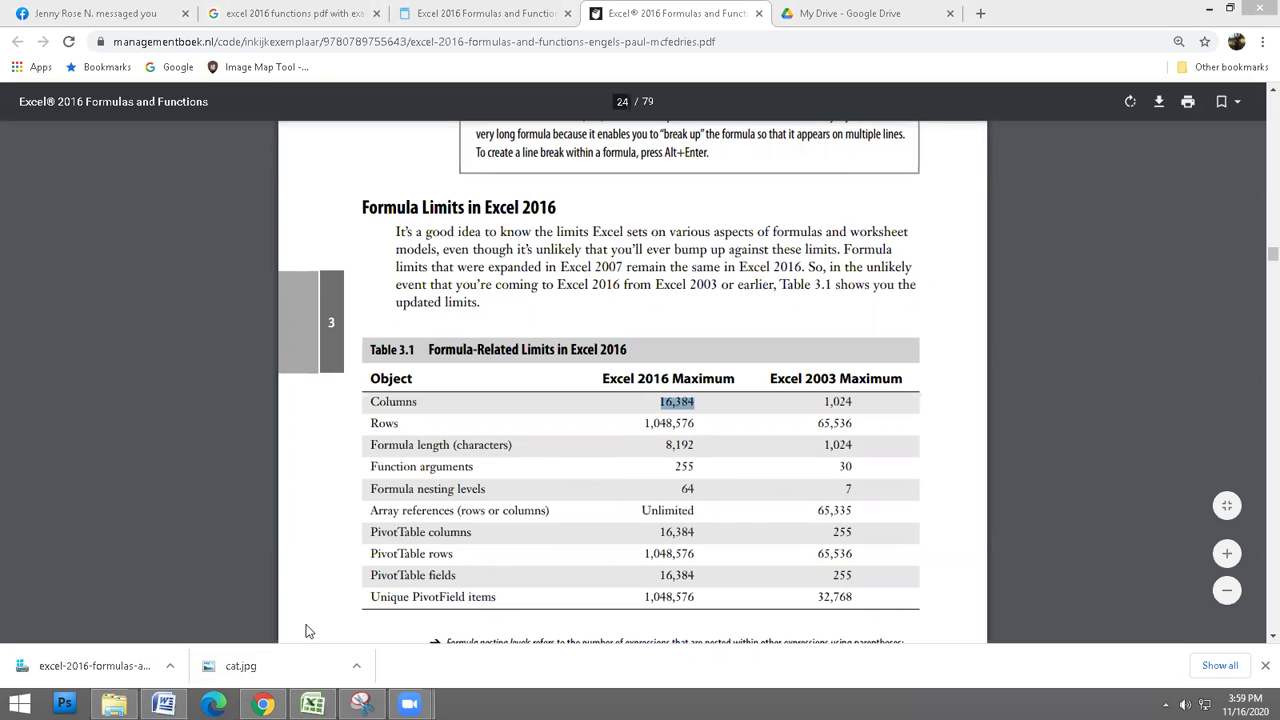
click(312, 704)
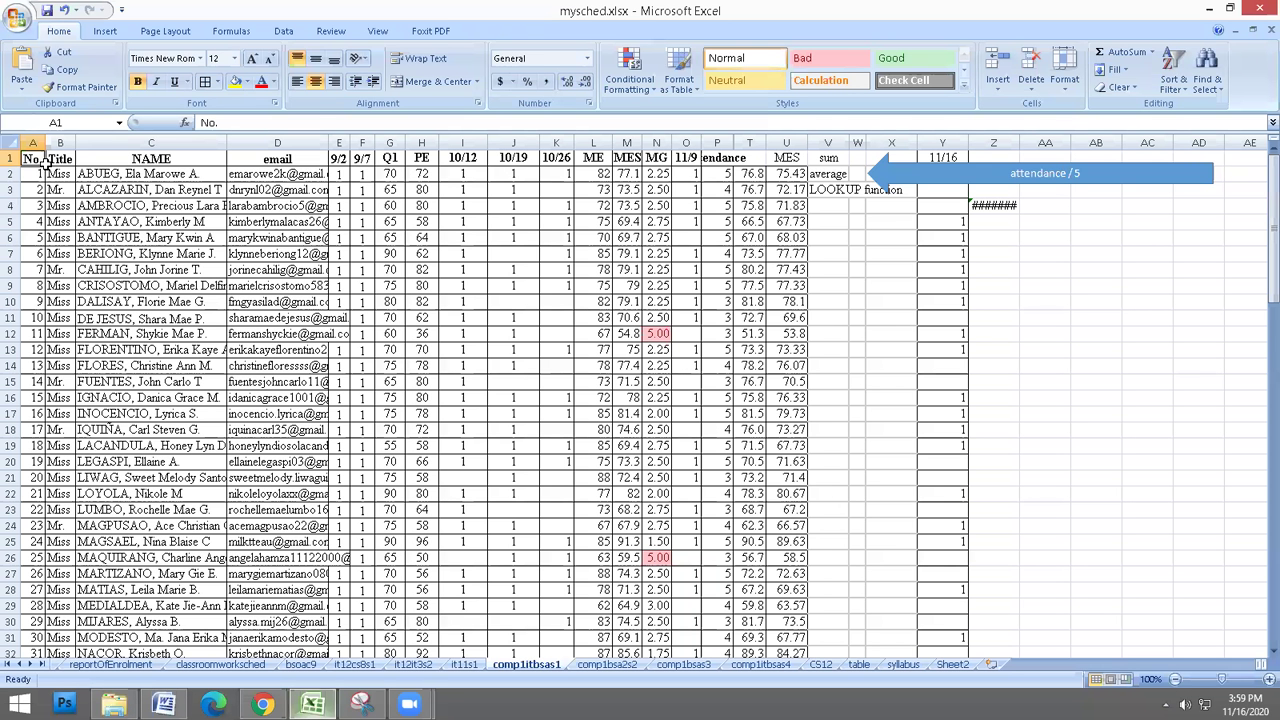
double_click(45, 166)
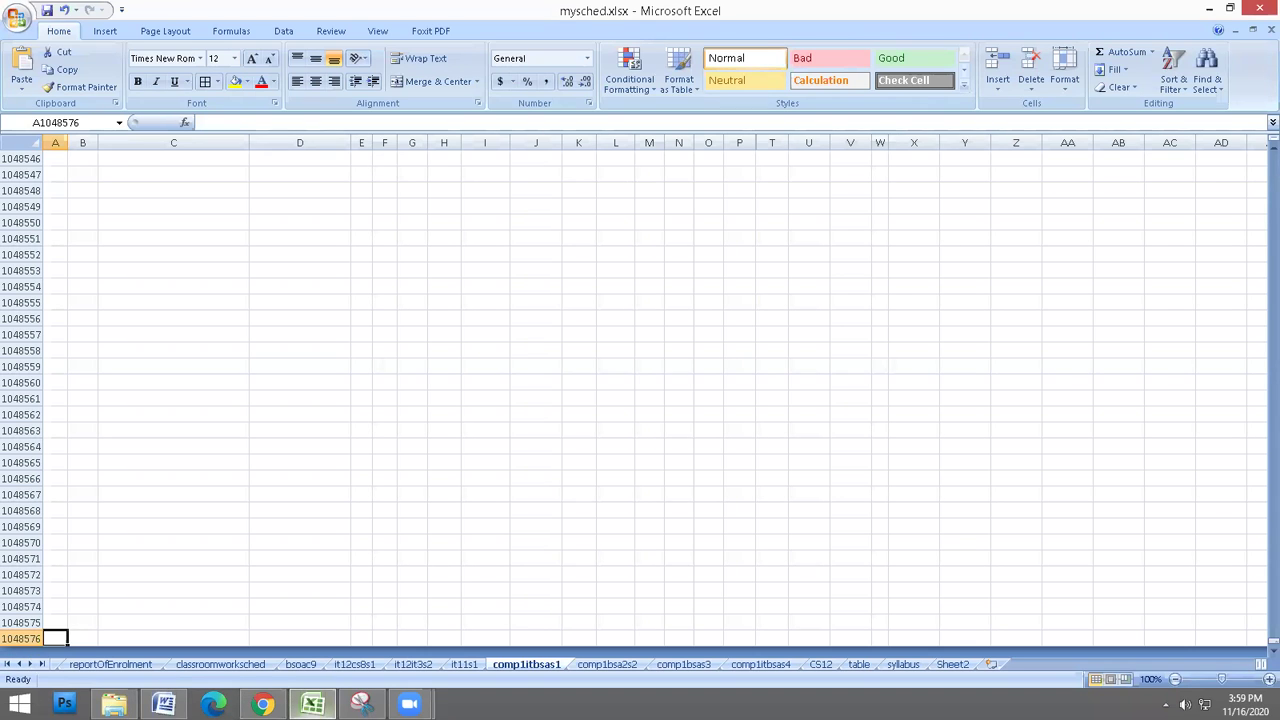
Switch to the browser PDF and highlight both function-argument limits and the Excel 2016 formula length limit in Table 3.1
click(262, 704)
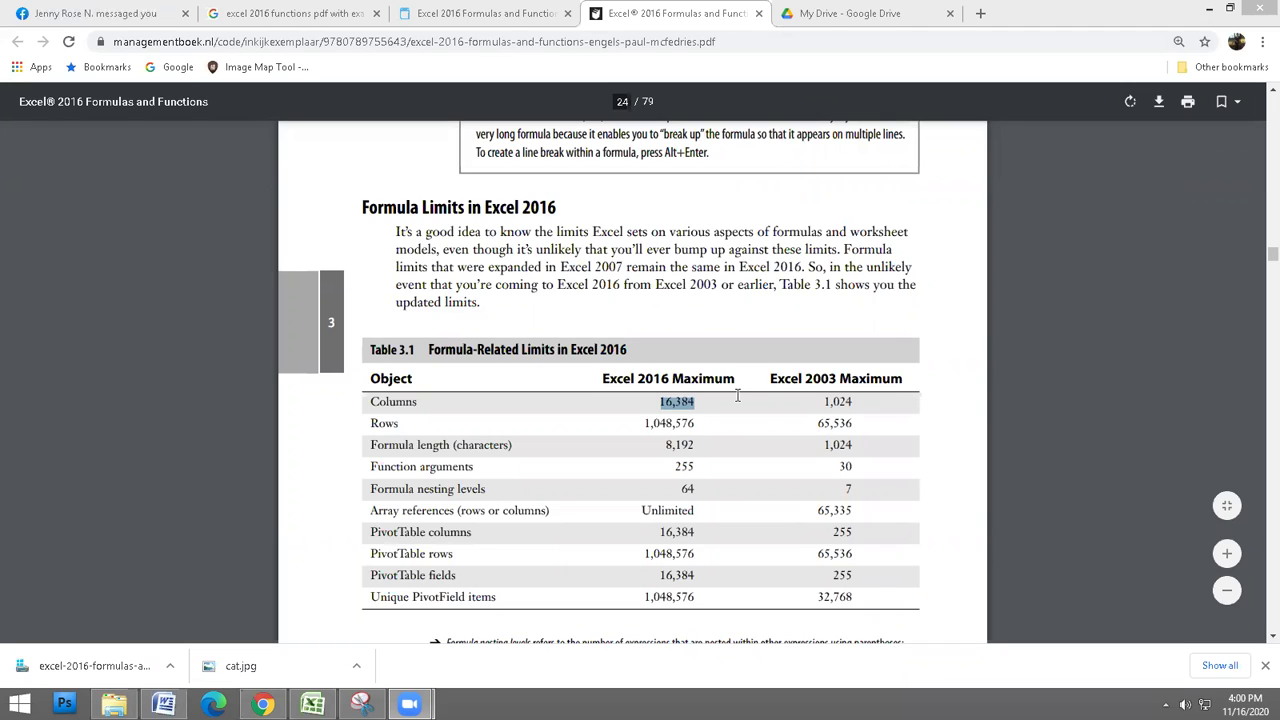
click(675, 448)
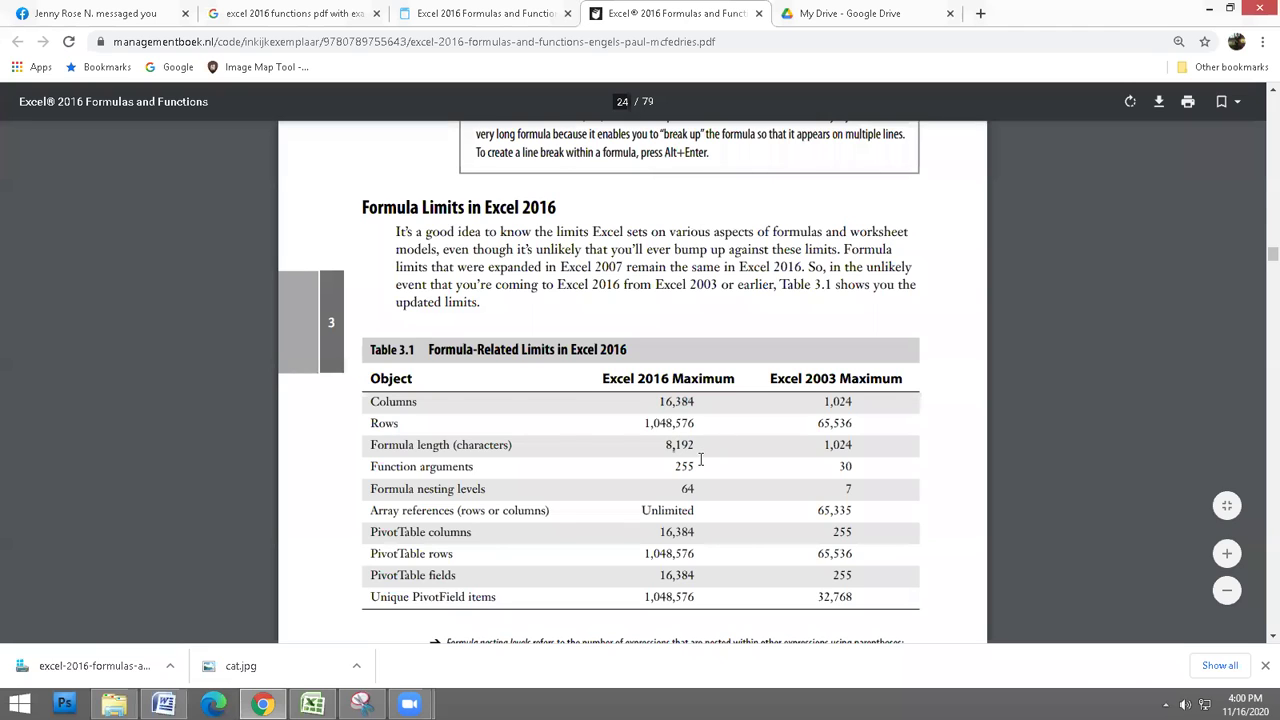
scroll(700, 460, down, 1)
double_click(678, 387)
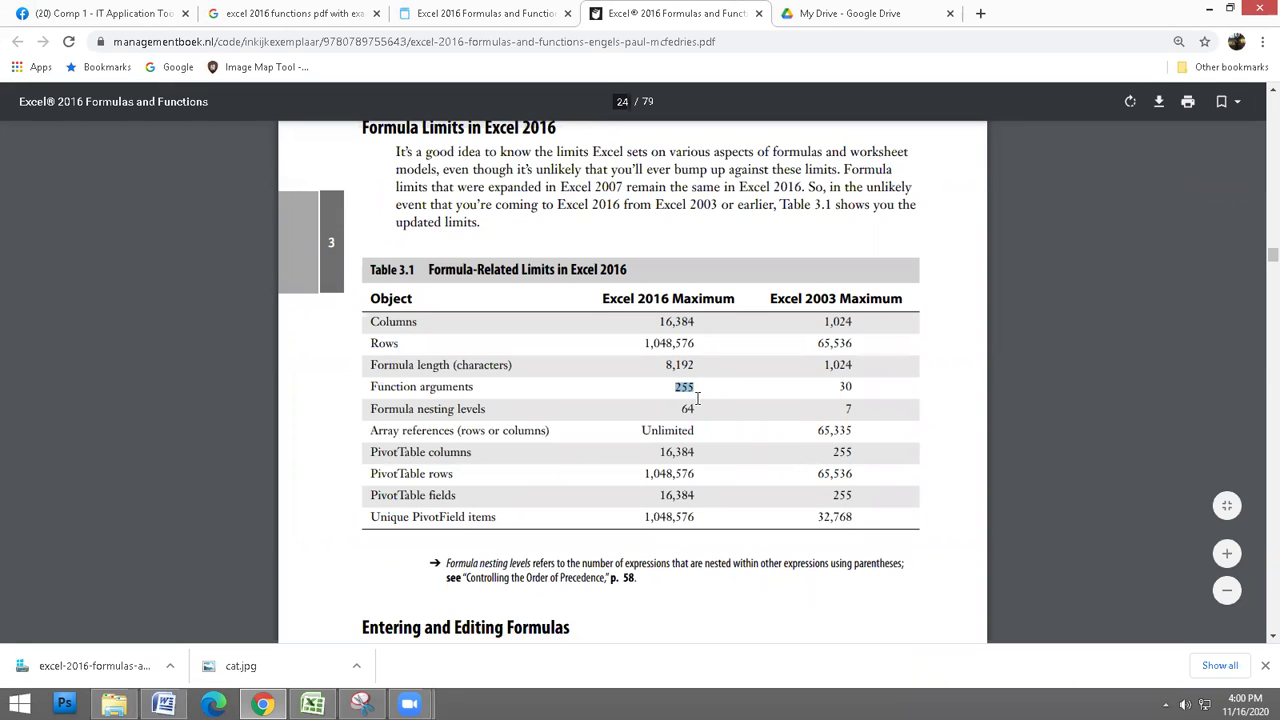
double_click(842, 388)
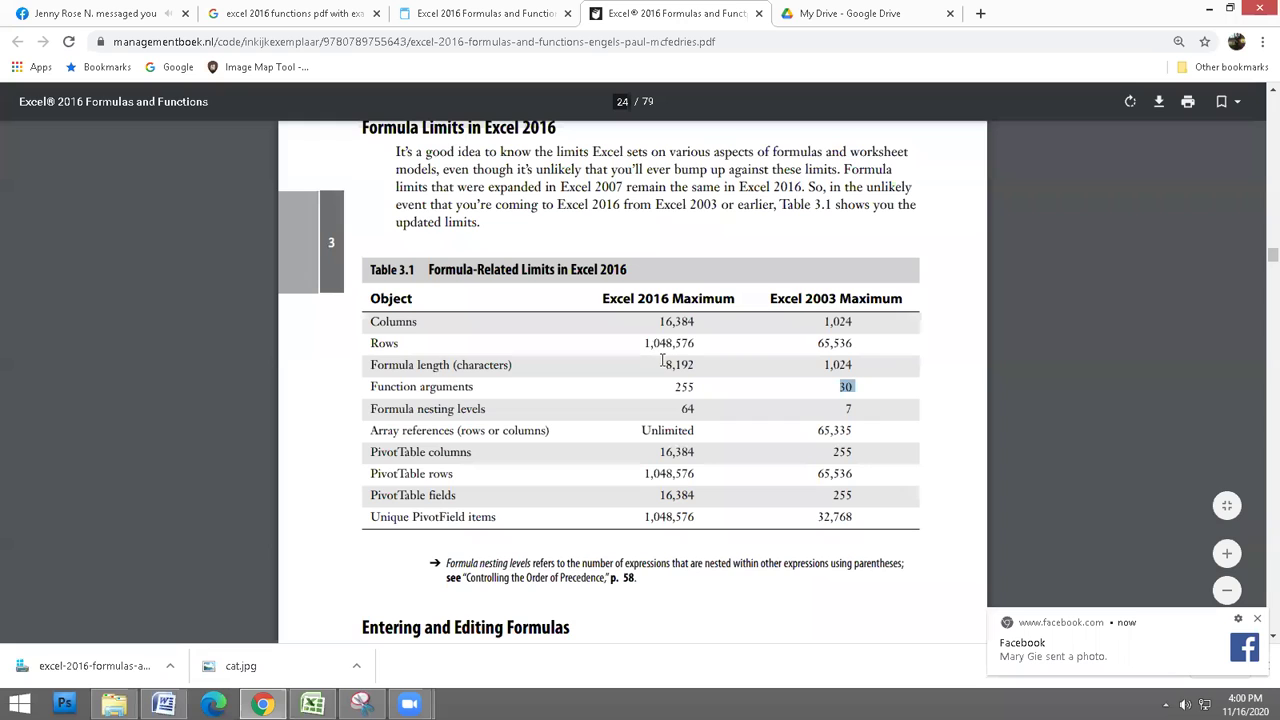
drag(665, 365, 695, 366)
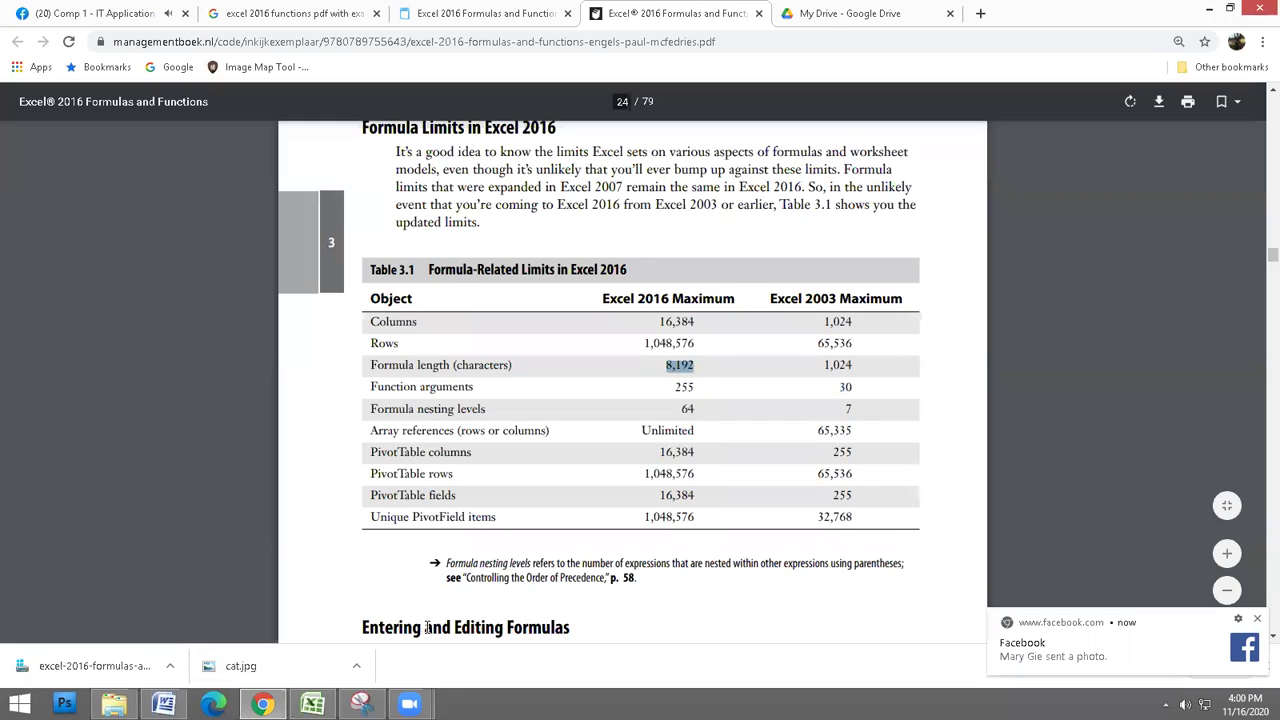
Switch back to Excel and jump up column A from the sheet's last rows to the end of the data
click(312, 704)
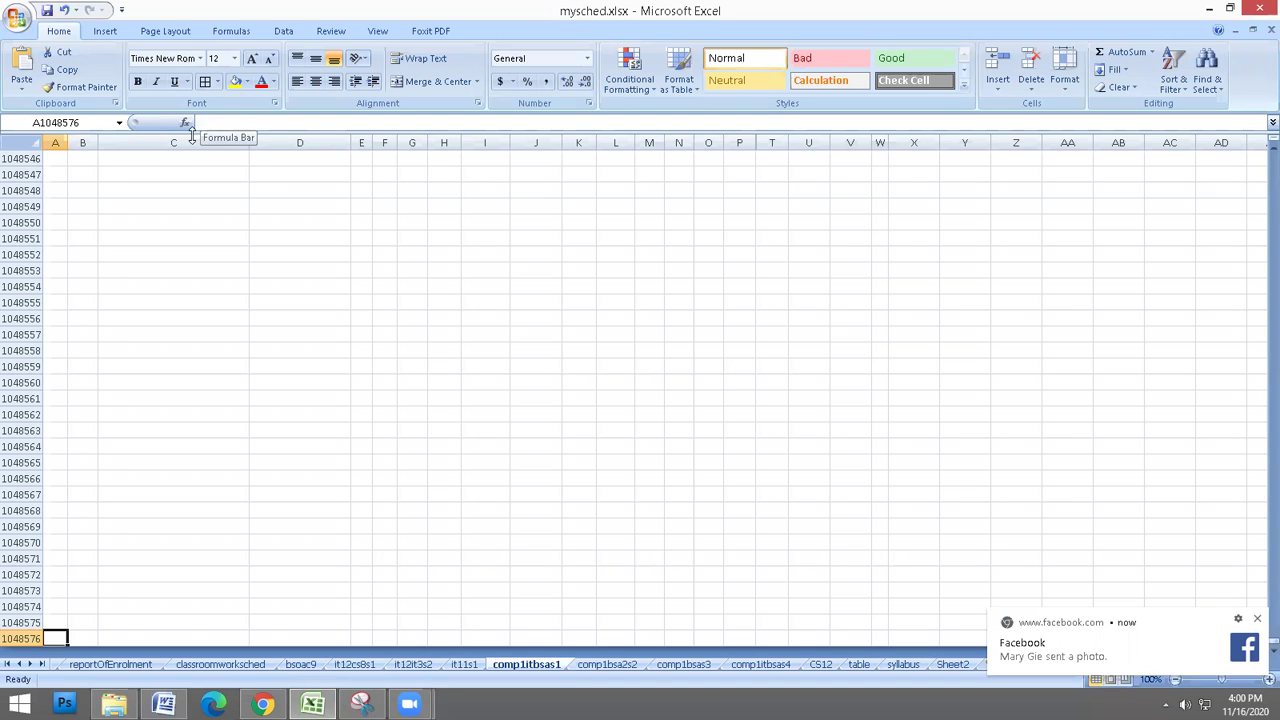
click(109, 237)
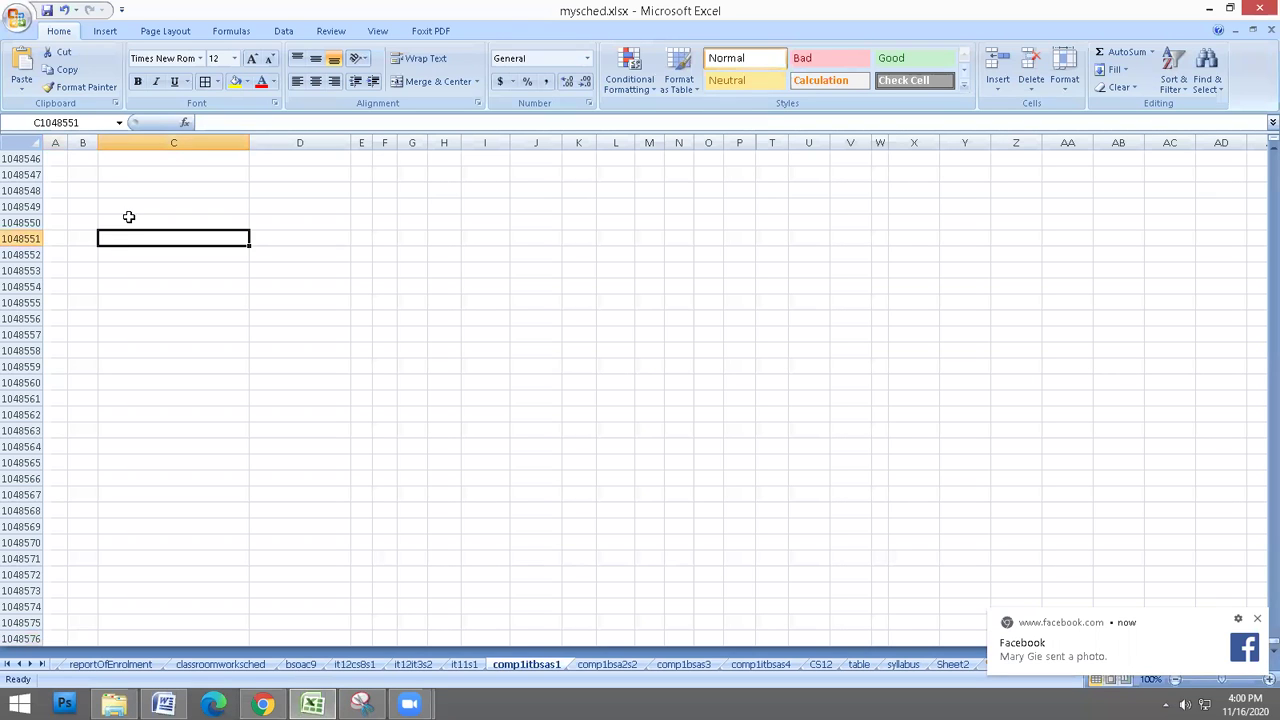
key(Home)
key(Up)
key(Up)
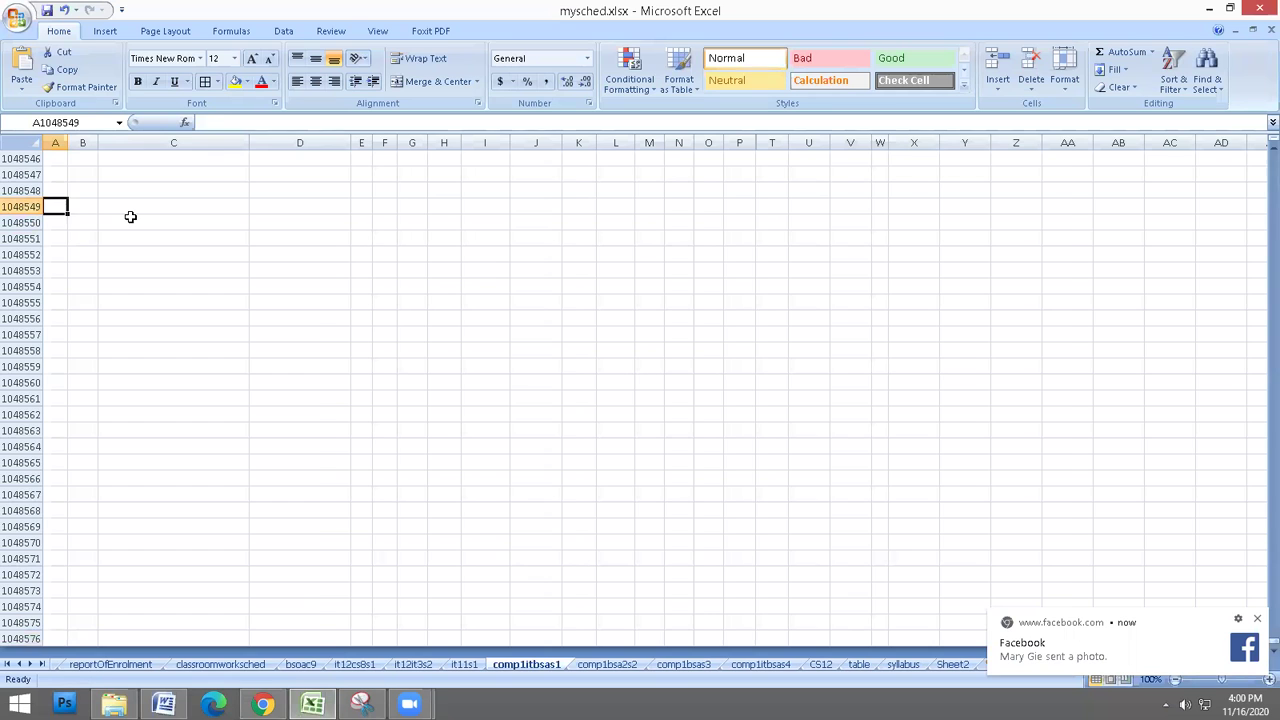
key(End)
key(Up)
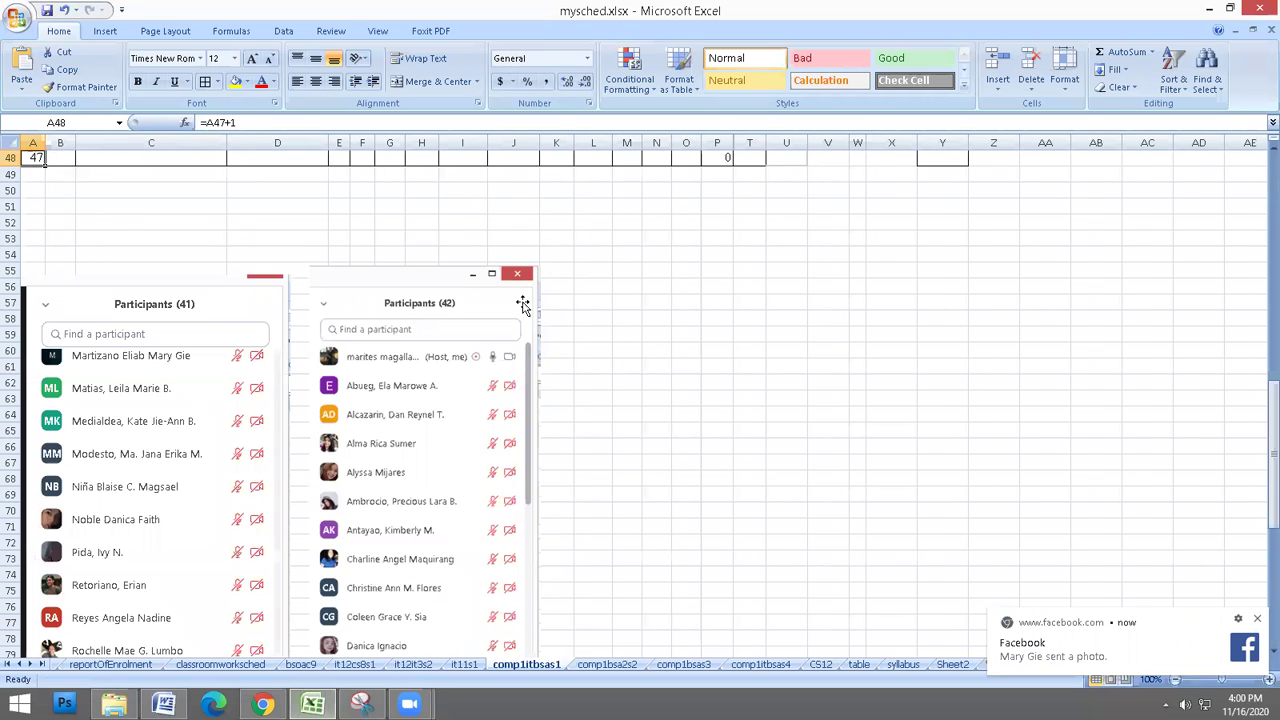
click(637, 237)
drag(1273, 420, 1258, 162)
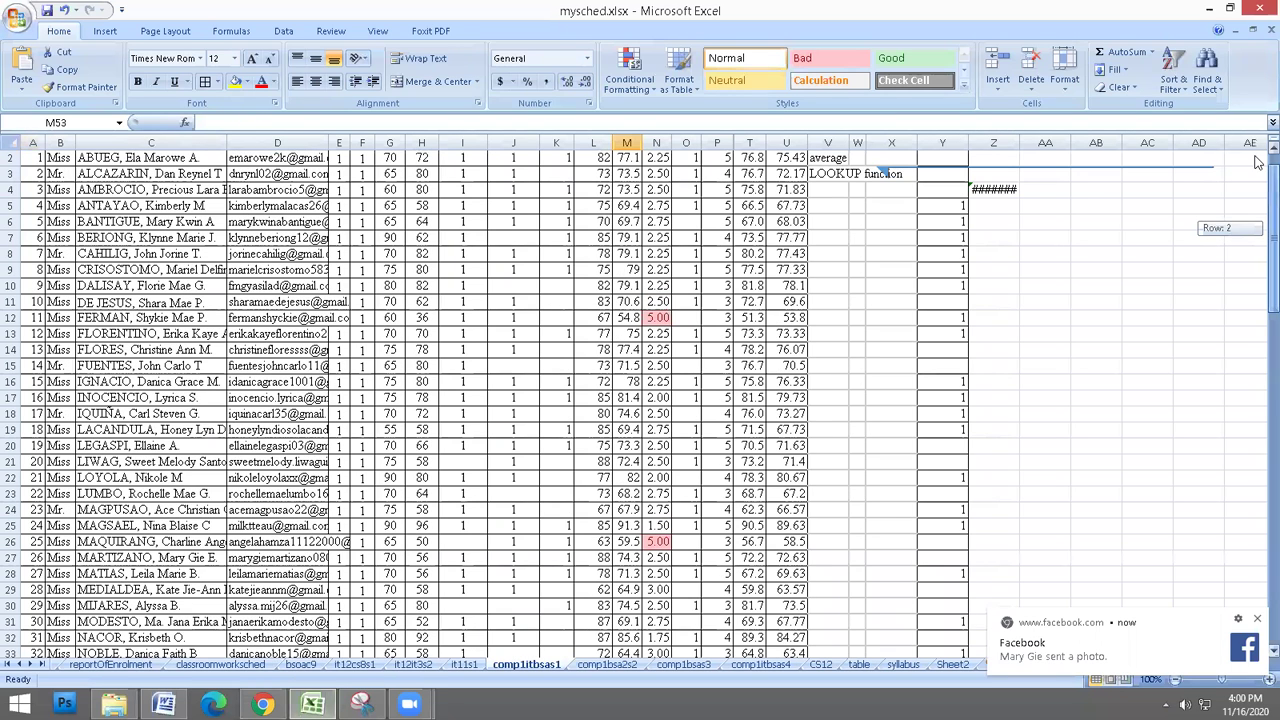
click(259, 121)
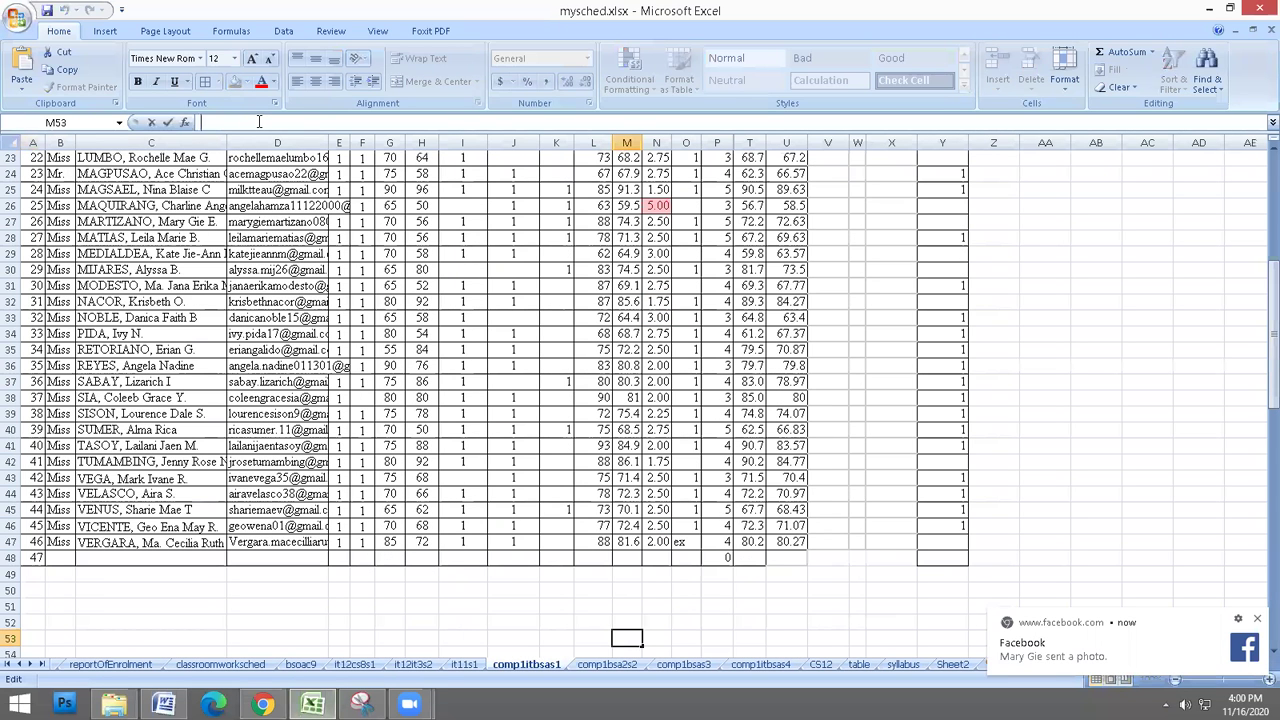
text(=)
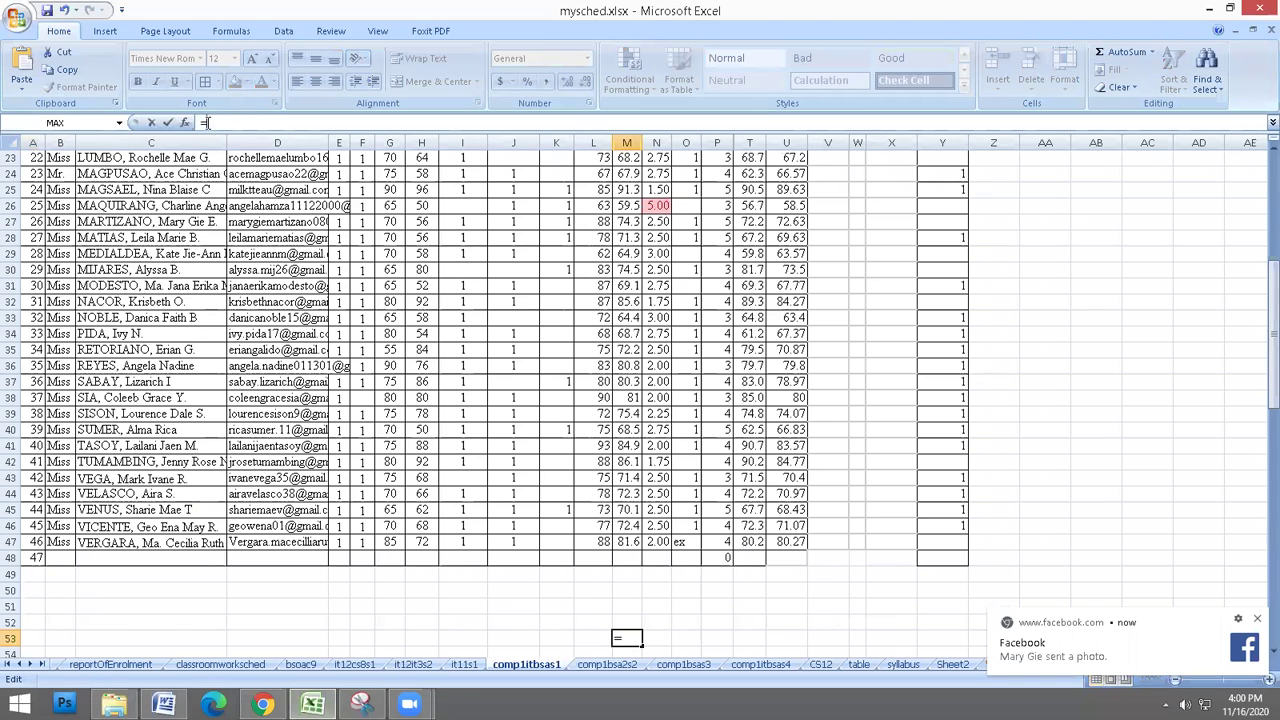
text(123456789)
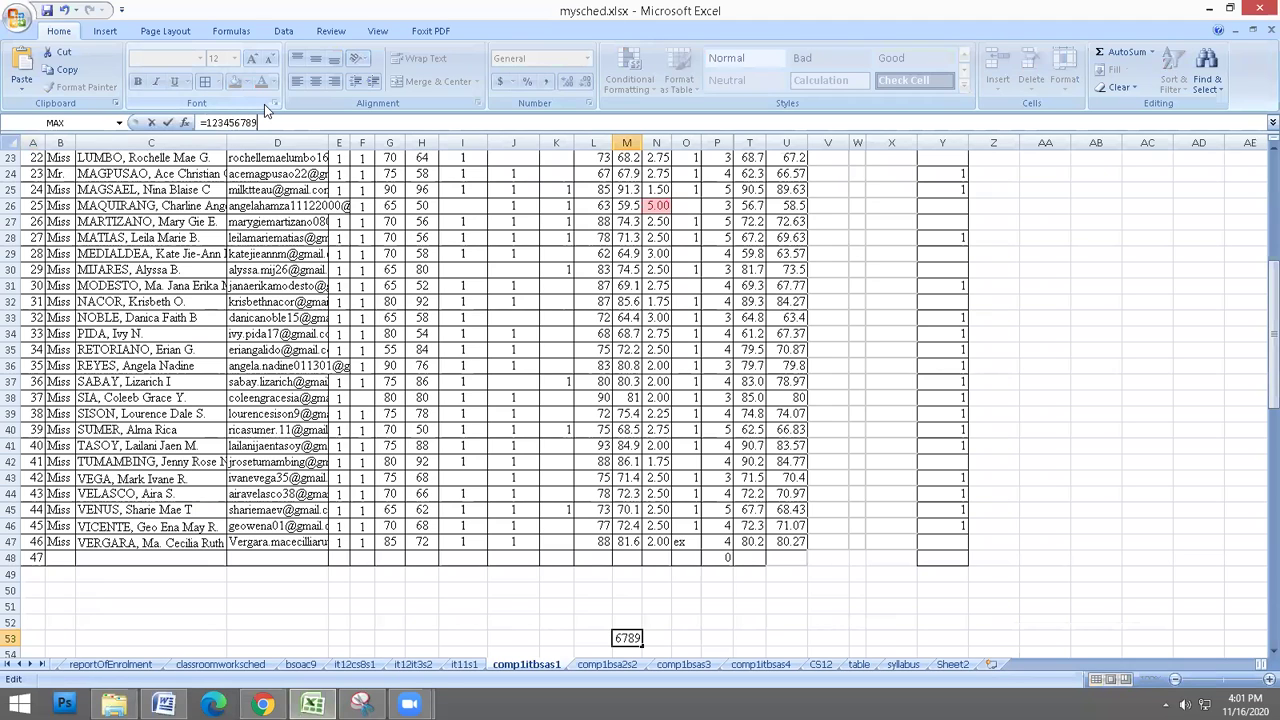
text(0)
double_click(208, 122)
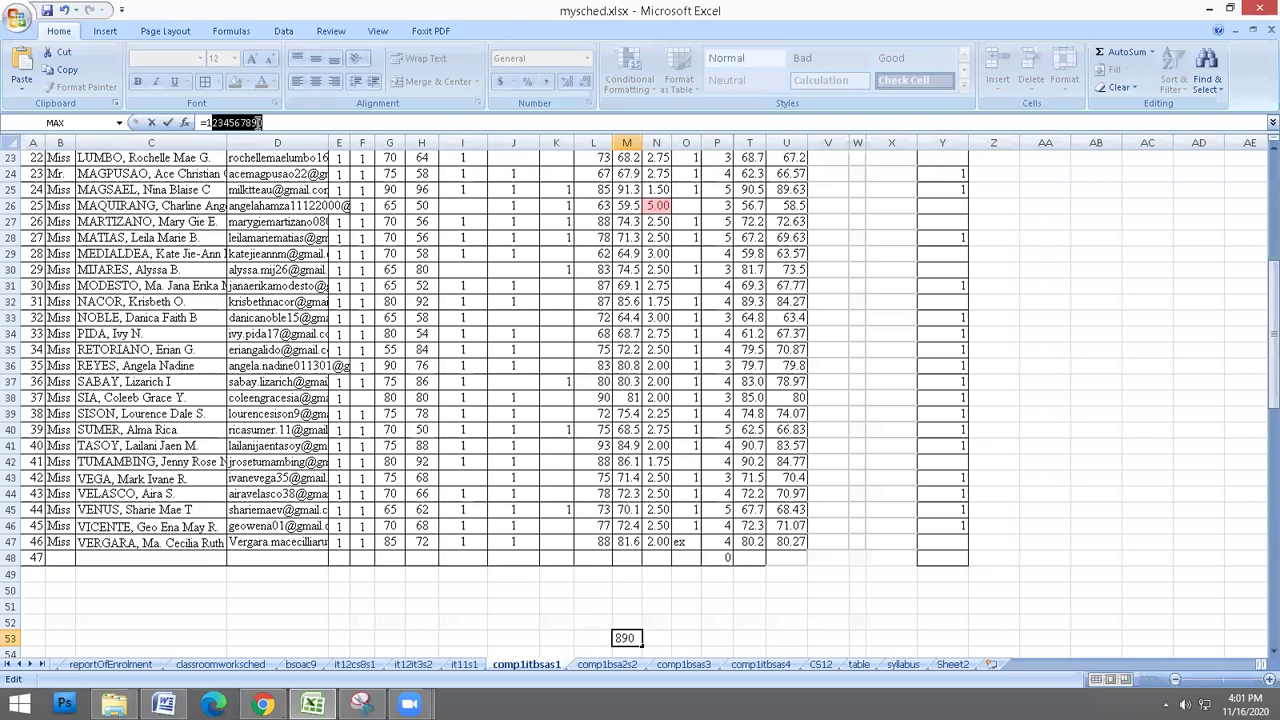
key(ctrl+c)
key(ctrl+v)
key(ctrl+v)
key(ctrl+v)
key(ctrl+v)
key(ctrl+v)
key(ctrl+v)
key(ctrl+v)
key(ctrl+v)
key(ctrl+v)
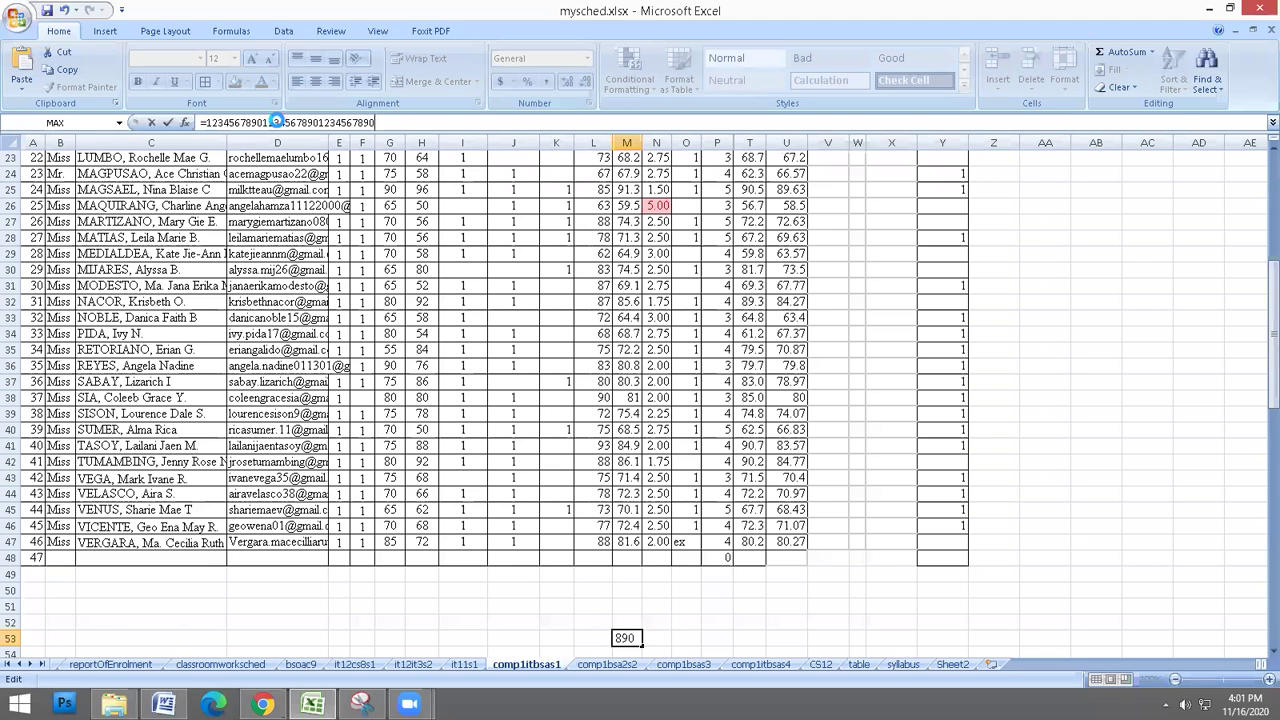
key(ctrl+v)
key(ctrl+v)
key(ctrl+v)
key(ctrl+v)
key(ctrl+v)
key(ctrl+v)
key(ctrl+v)
key(ctrl+v)
key(ctrl+v)
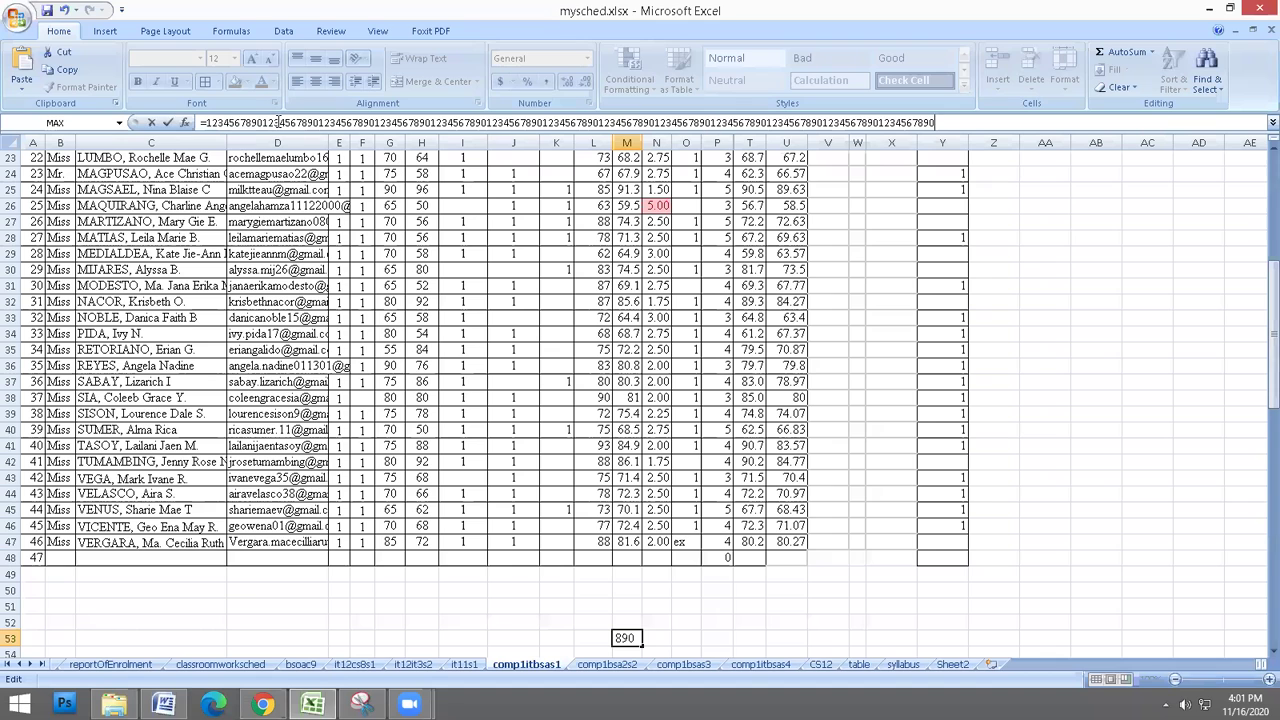
key(ctrl+v)
key(ctrl+v)
key(ctrl+v)
key(ctrl+v)
key(ctrl+v)
key(ctrl+v)
key(ctrl+v)
key(ctrl+v)
key(ctrl+v)
key(ctrl+v)
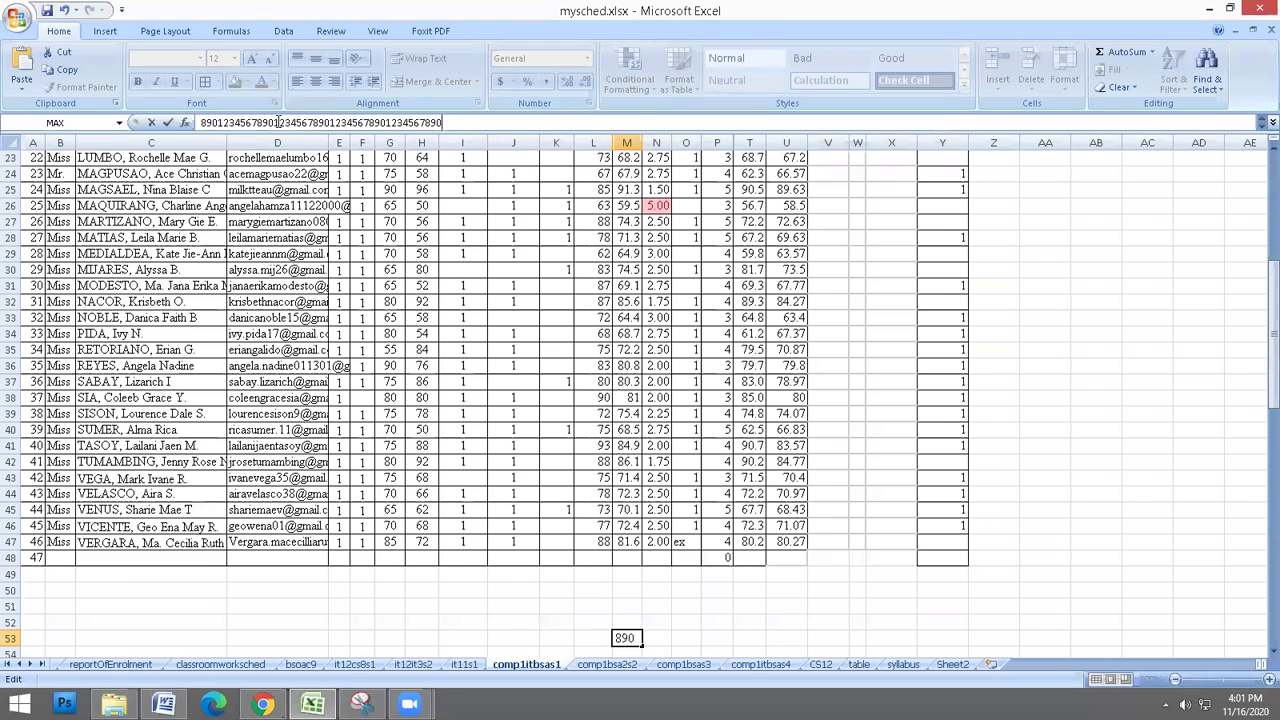
key(ctrl+v)
key(ctrl+v)
key(ctrl+v)
key(ctrl+v)
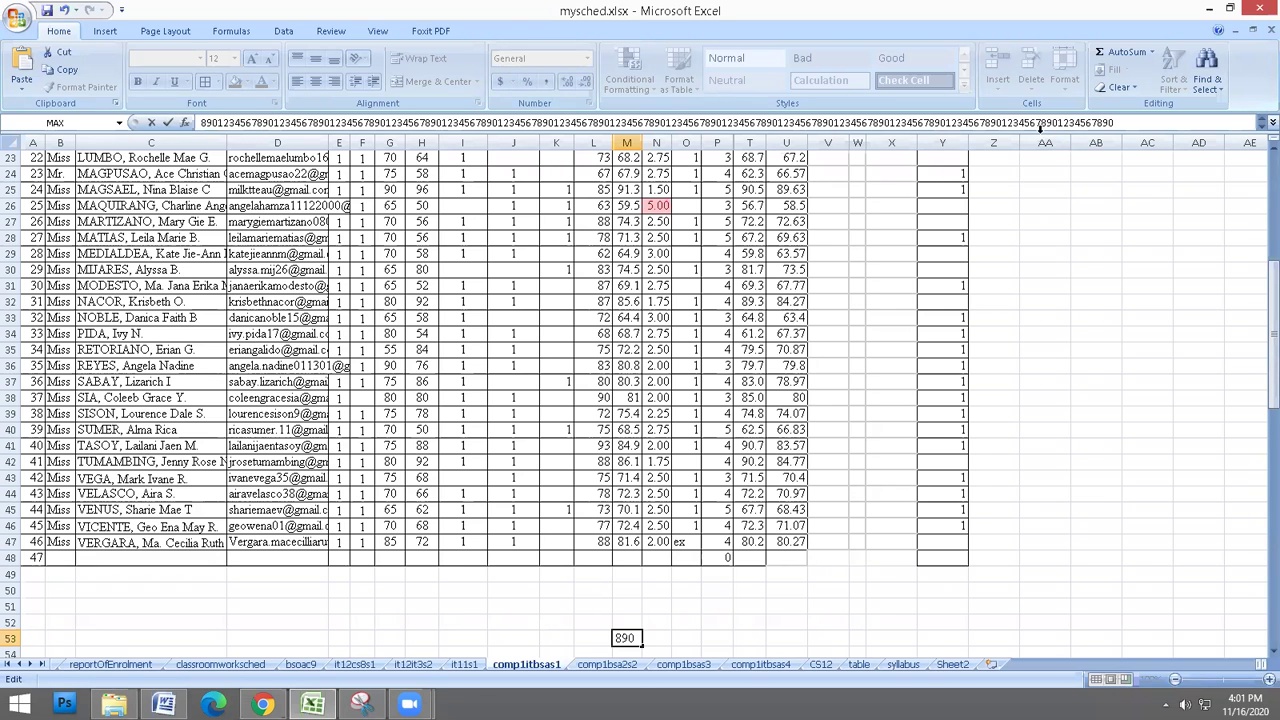
drag(1041, 132, 1059, 226)
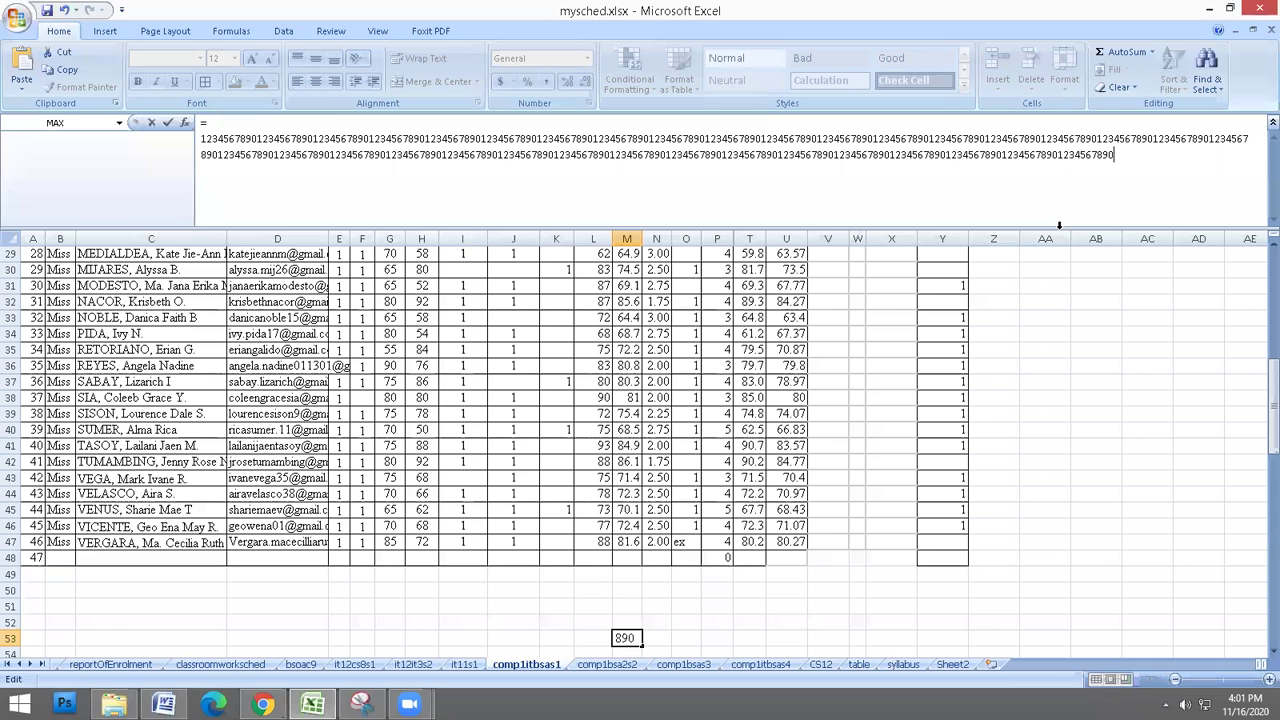
key(ctrl+v)
key(ctrl+v)
key(ctrl+v)
key(ctrl+v)
key(ctrl+v)
key(ctrl+v)
key(ctrl+v)
key(ctrl+v)
key(ctrl+v)
key(ctrl+v)
key(ctrl+v)
key(ctrl+v)
key(ctrl+v)
key(ctrl+v)
key(ctrl+v)
key(ctrl+v)
key(ctrl+v)
key(ctrl+v)
key(ctrl+v)
key(ctrl+v)
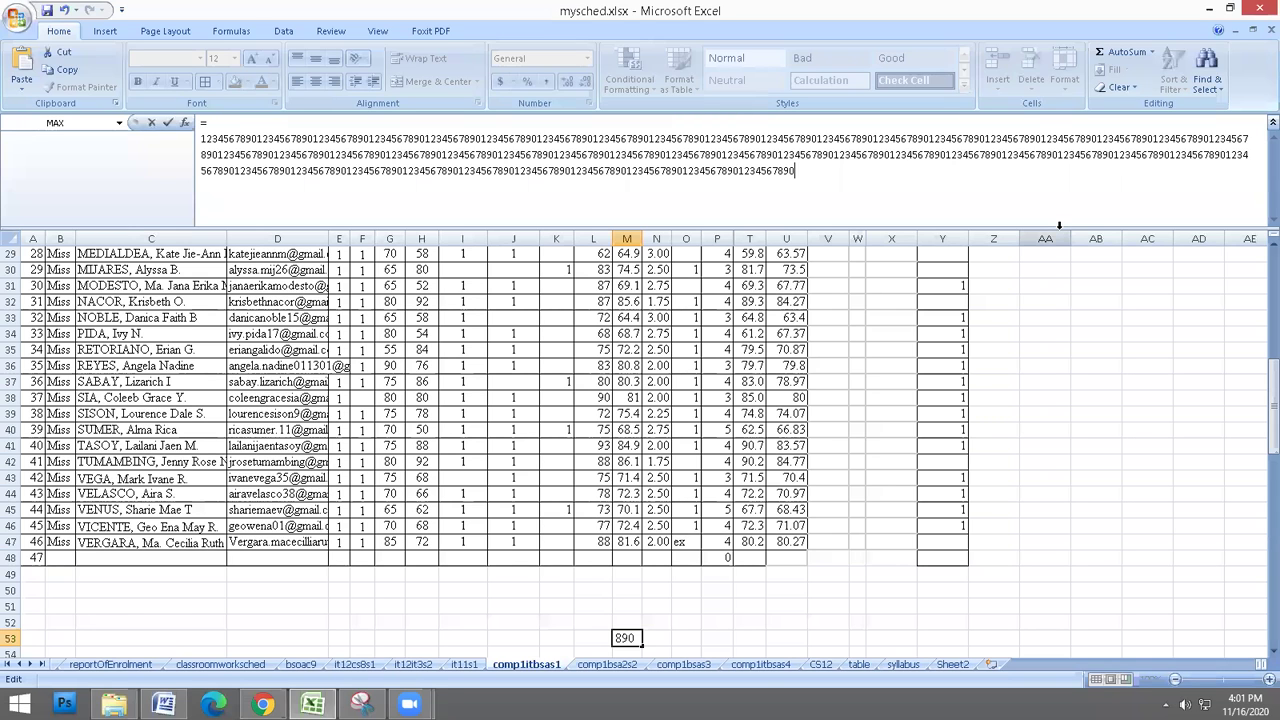
key(ctrl+v)
key(ctrl+v)
key(ctrl+v)
key(ctrl+v)
key(ctrl+v)
key(ctrl+v)
key(ctrl+v)
key(ctrl+v)
key(ctrl+v)
key(ctrl+v)
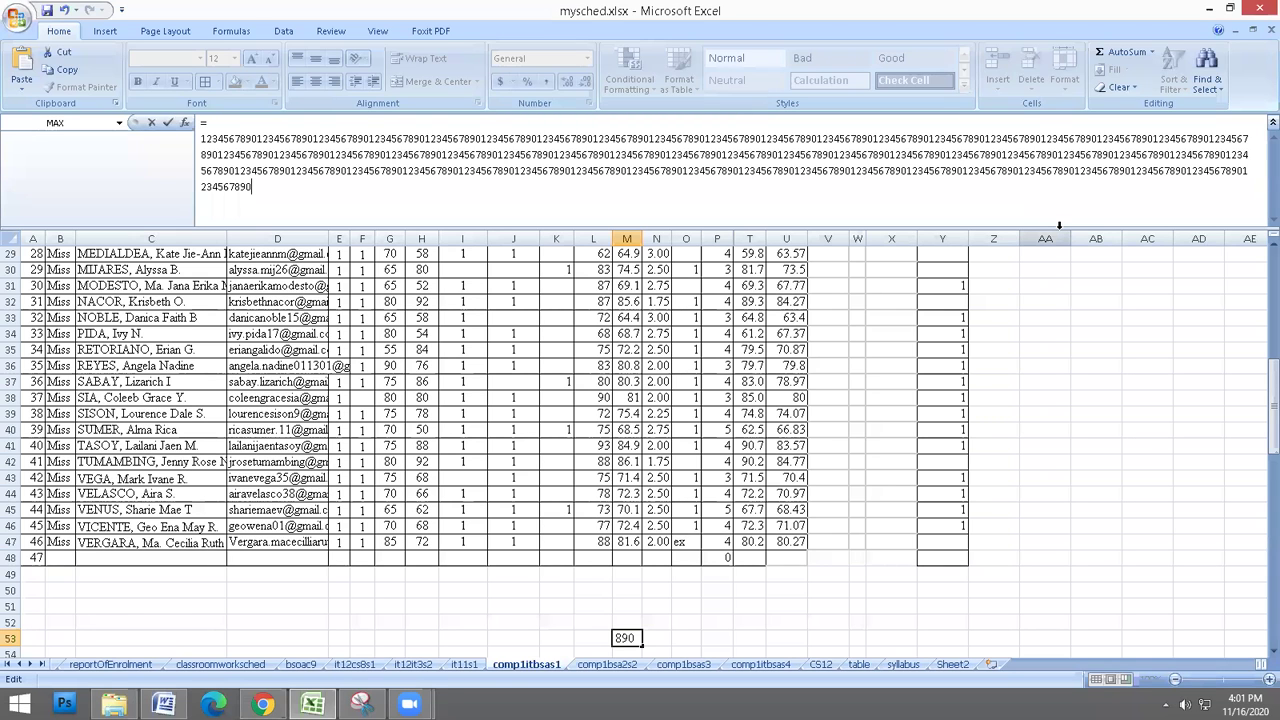
key(ctrl+v)
key(ctrl+v)
key(ctrl+v)
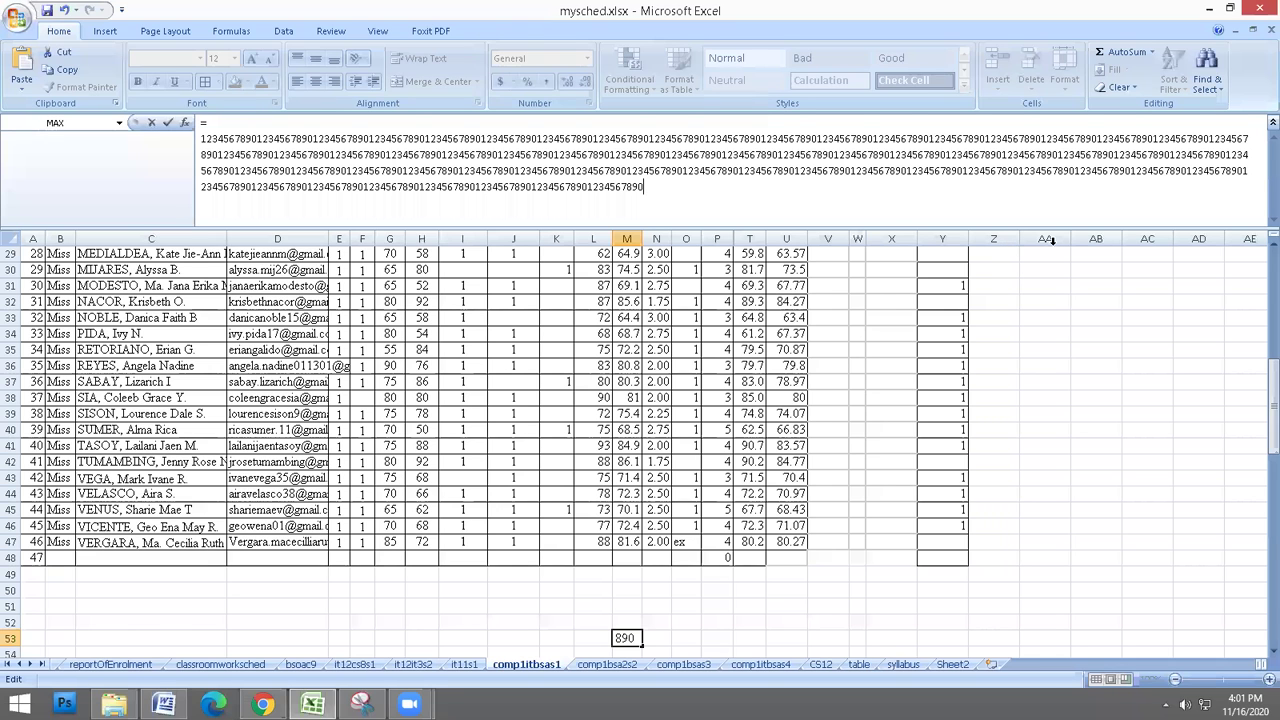
key(ctrl+v)
key(ctrl+v)
key(ctrl+v)
key(ctrl+v)
key(ctrl+v)
key(ctrl+v)
key(ctrl+v)
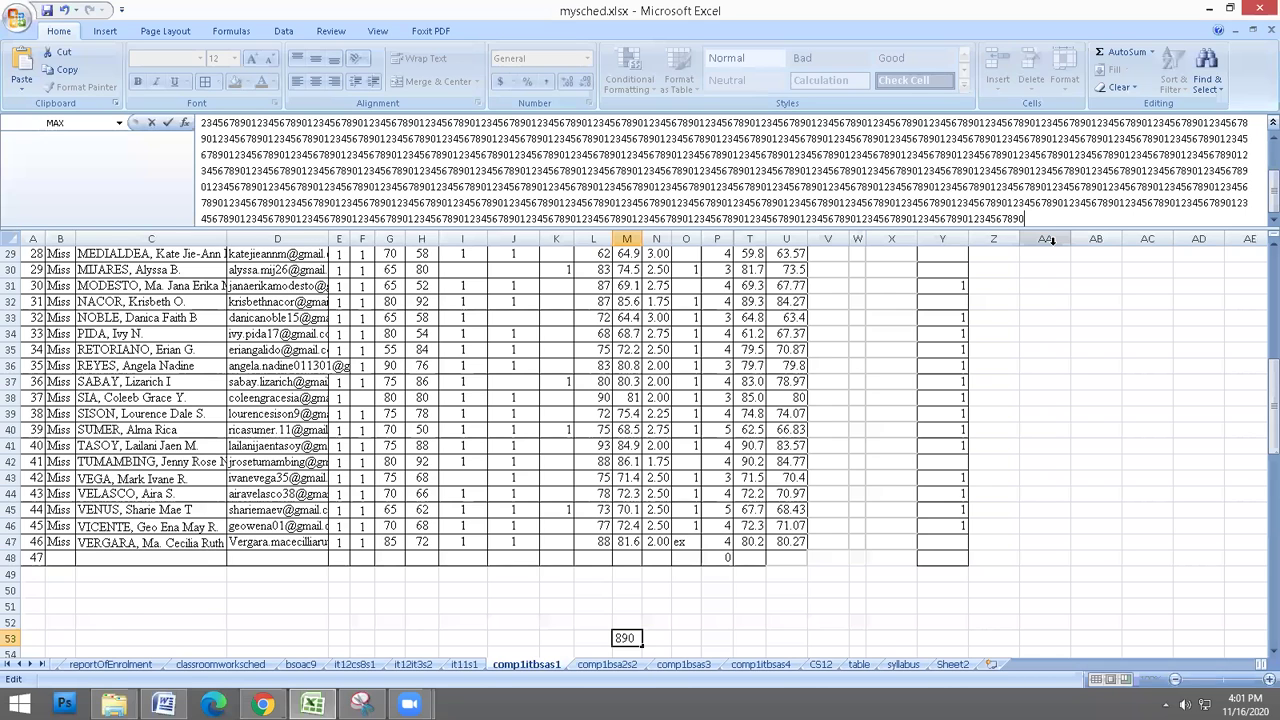
key(ctrl+v)
Clear the entire long formula from cell M53 and shrink the formula bar back to a single line
key(shift+Home)
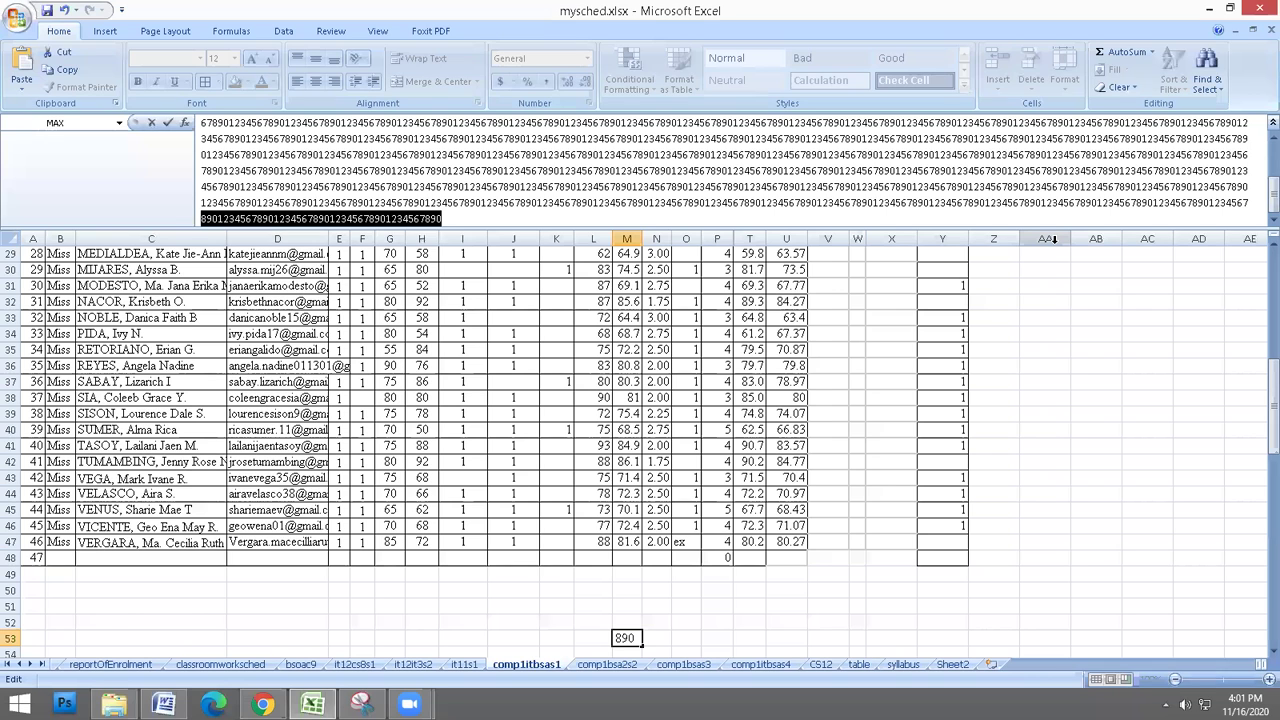
key(ctrl+shift+Home)
key(Delete)
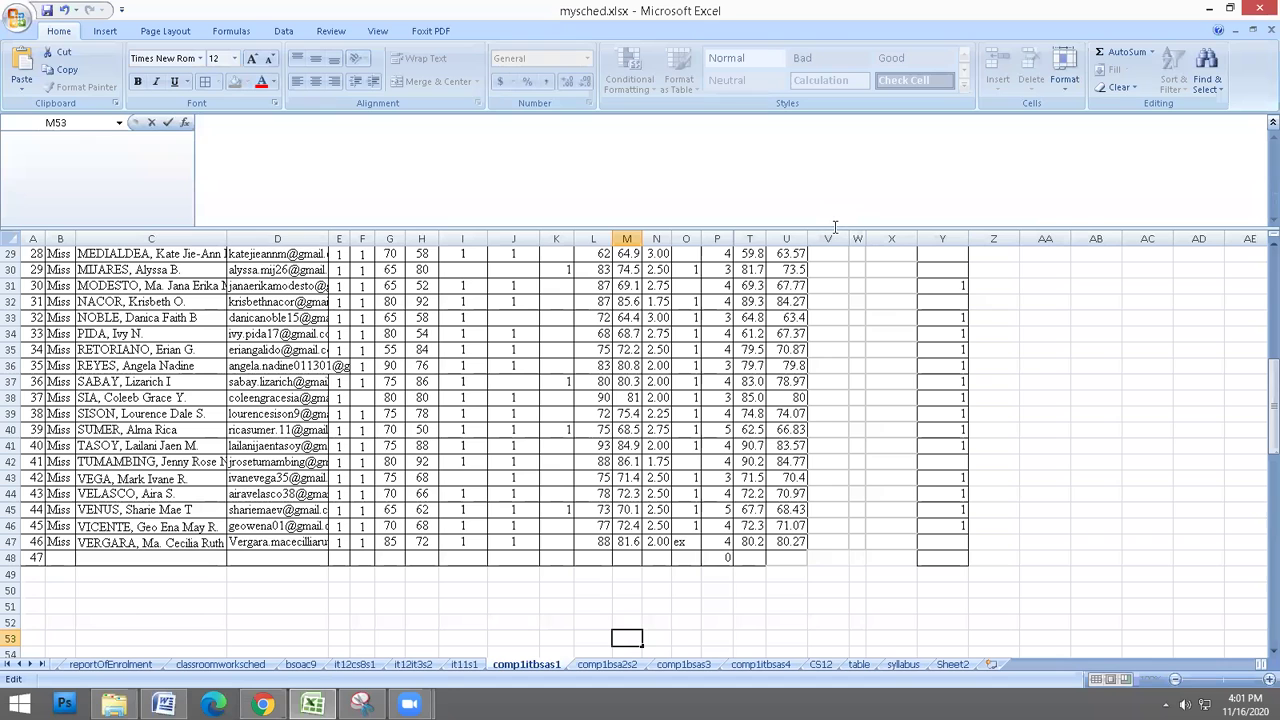
drag(831, 149, 831, 126)
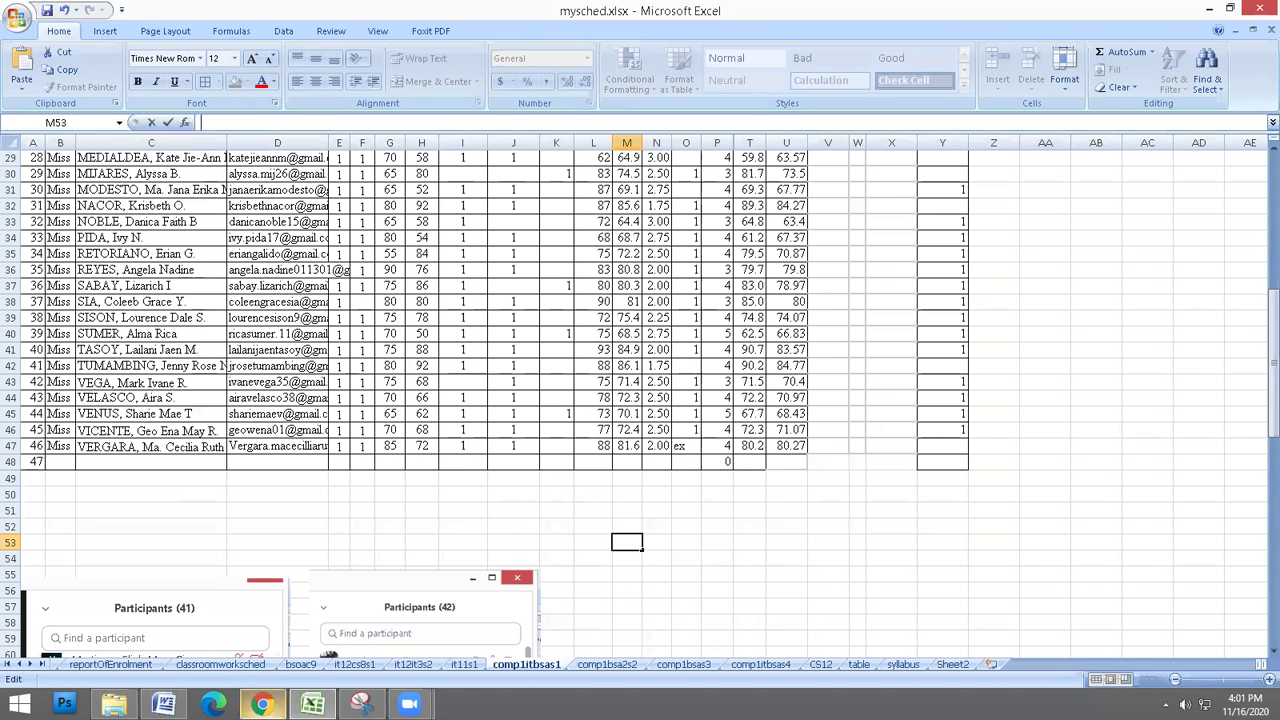
Switch to the browser PDF, read the Entering and Editing Formulas steps and highlight the word "operators" in step 3
click(262, 704)
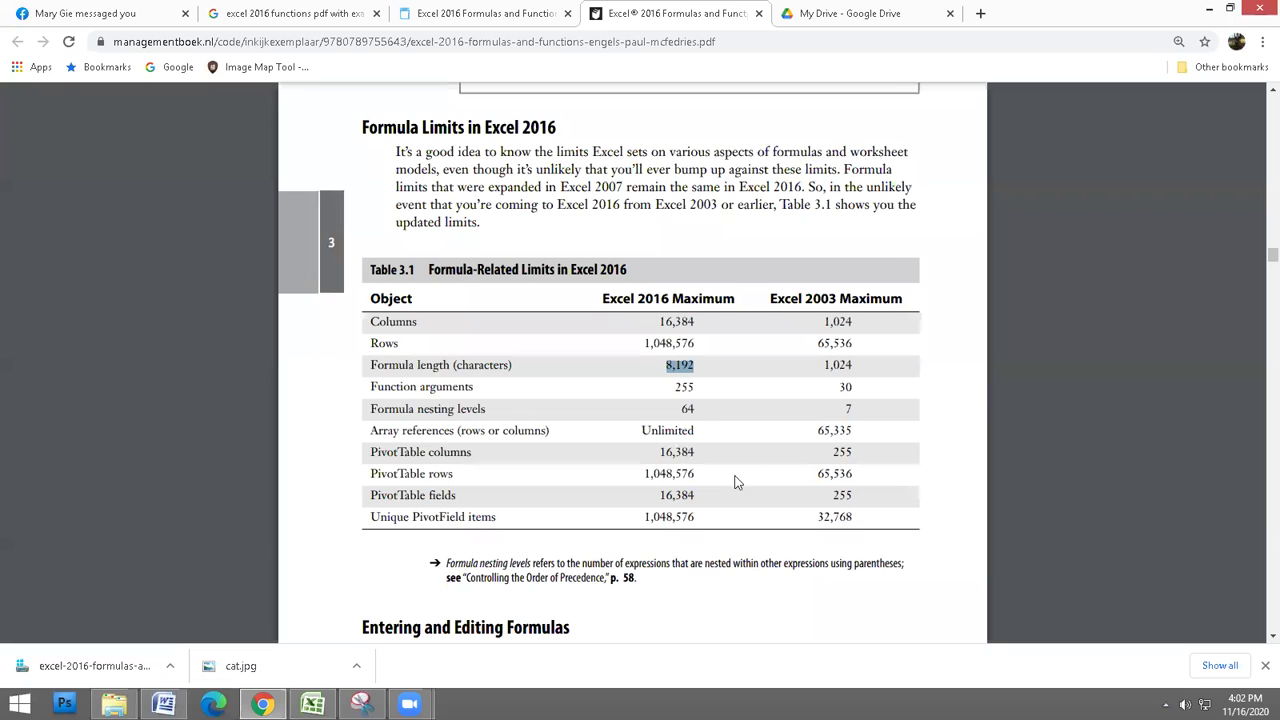
scroll(709, 460, down, 3)
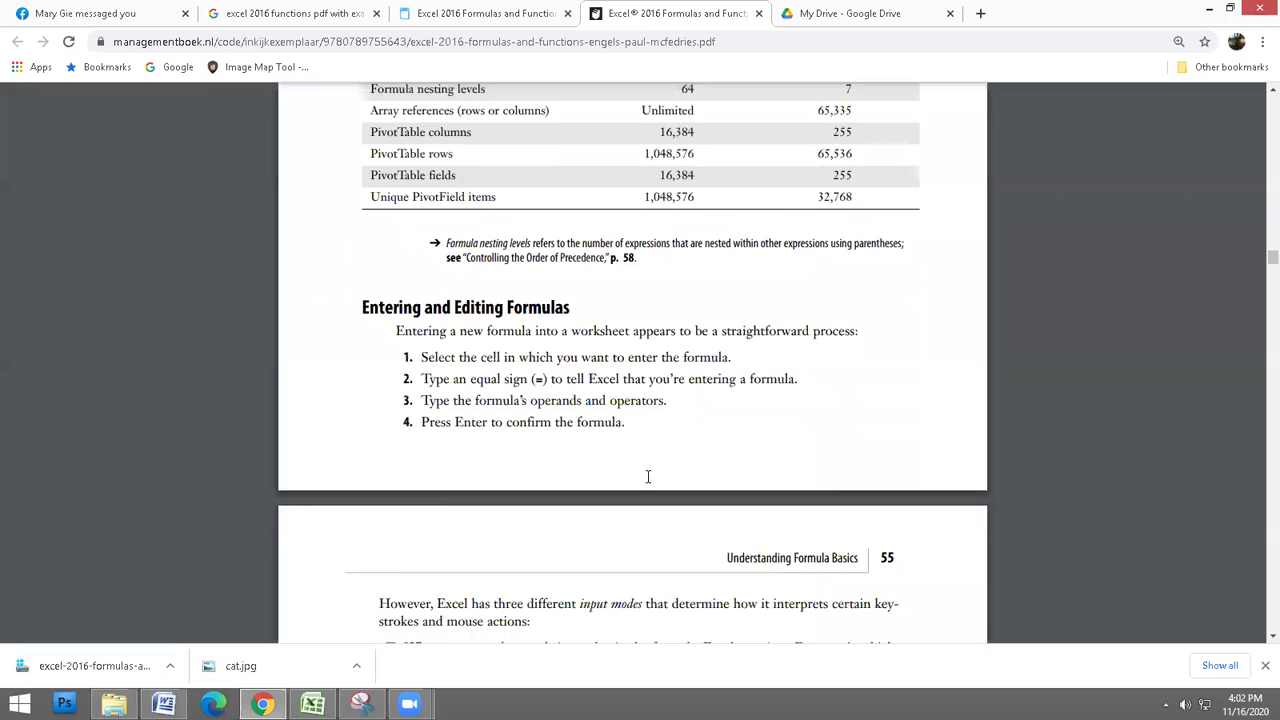
scroll(697, 436, down, 2)
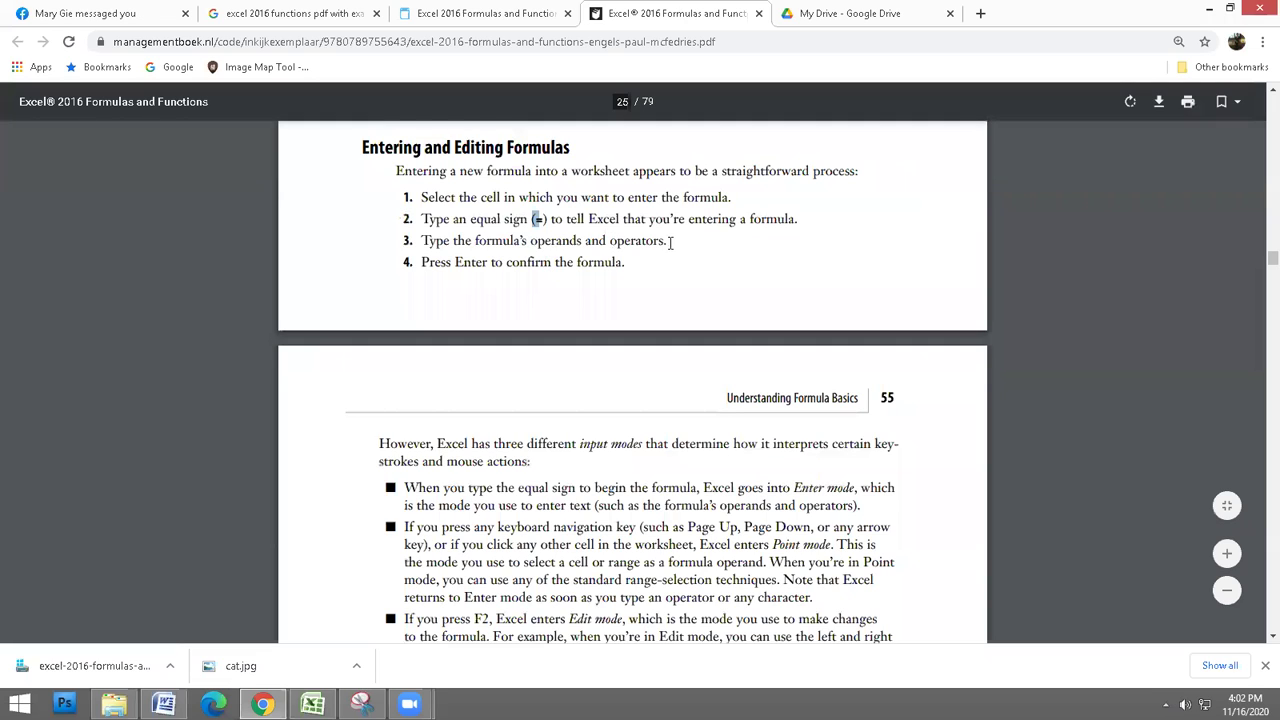
double_click(671, 242)
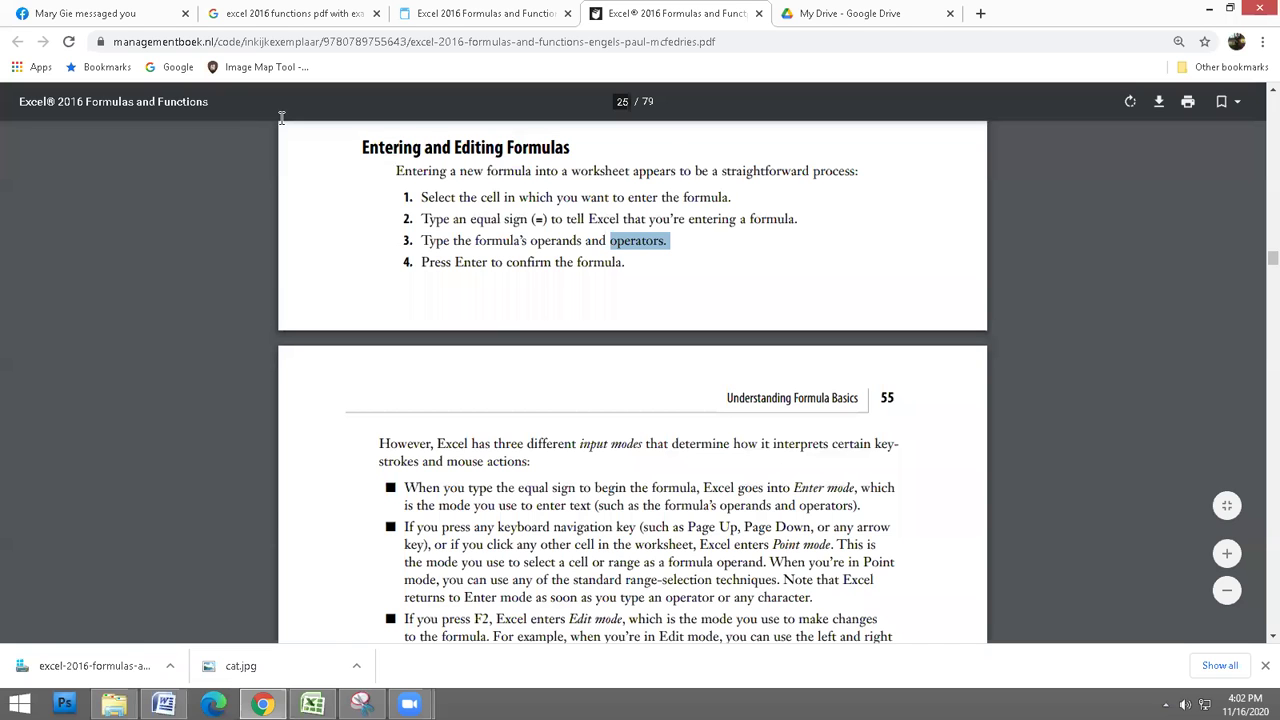
Switch back to Excel and enter =SUM(G2:H2) in cell M53, picking the first student's Q1 and PE cells
key(alt+Tab)
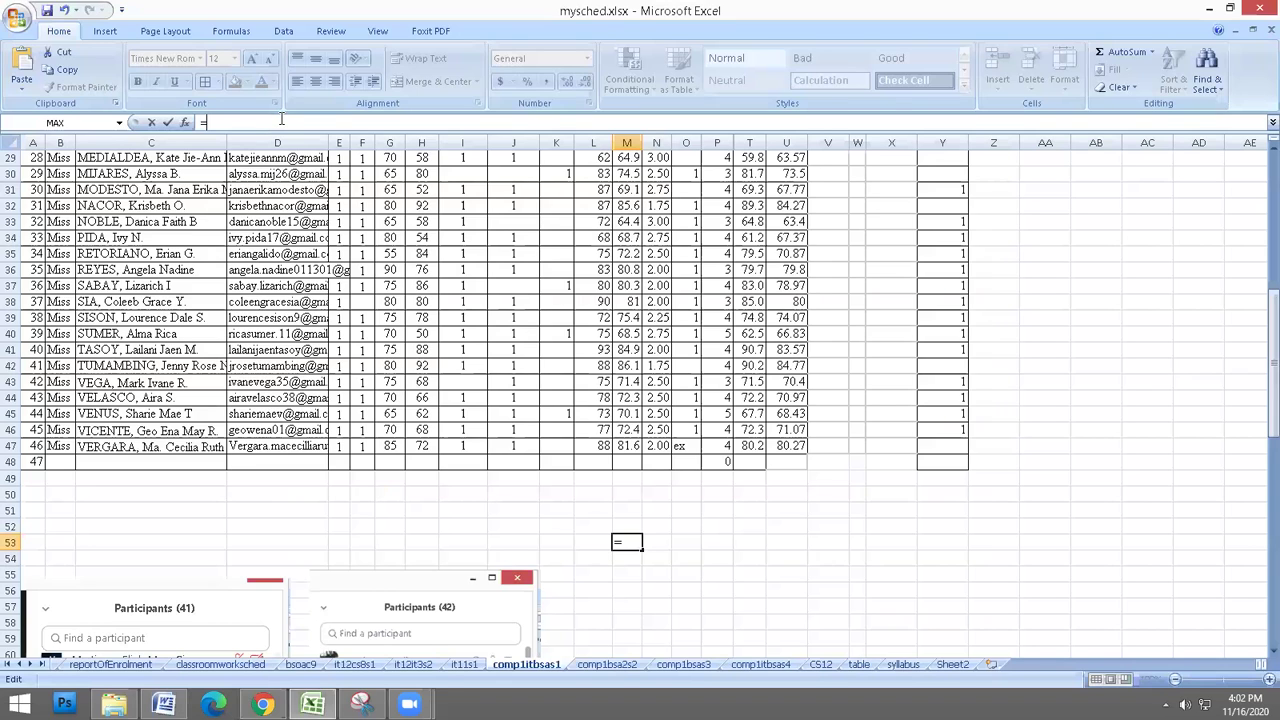
text(sum()
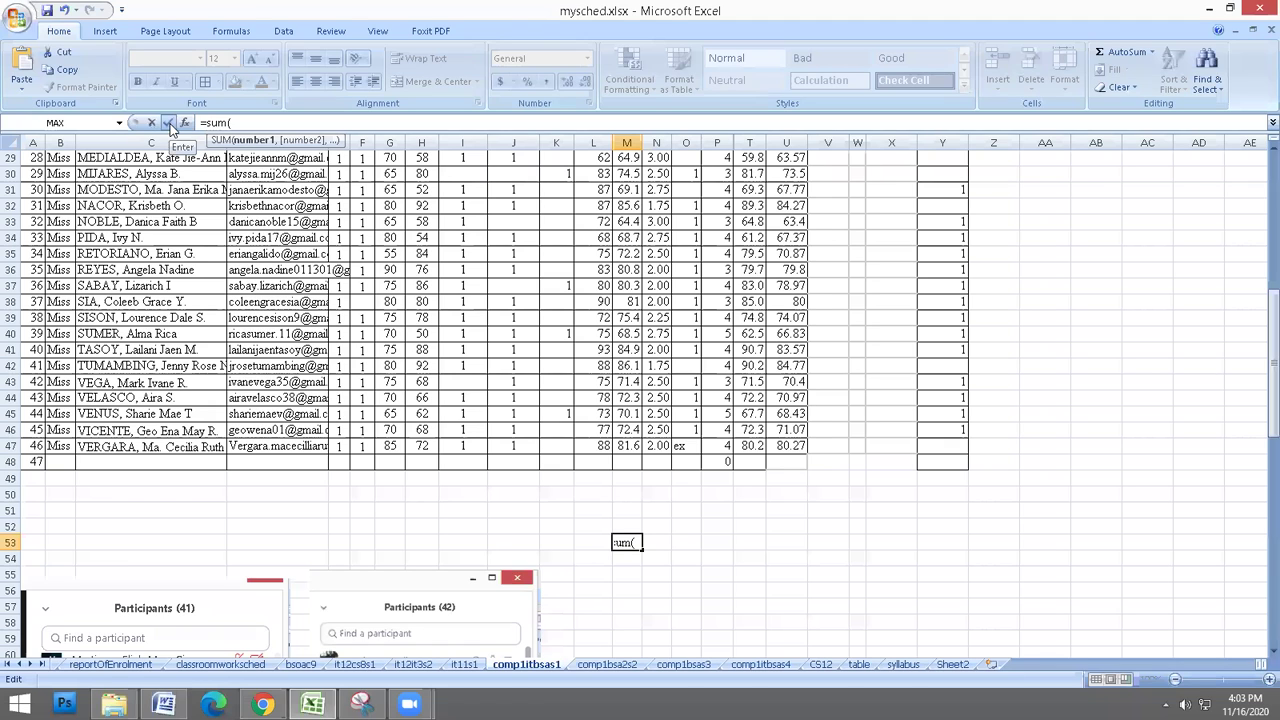
click(844, 189)
drag(1271, 304, 1262, 128)
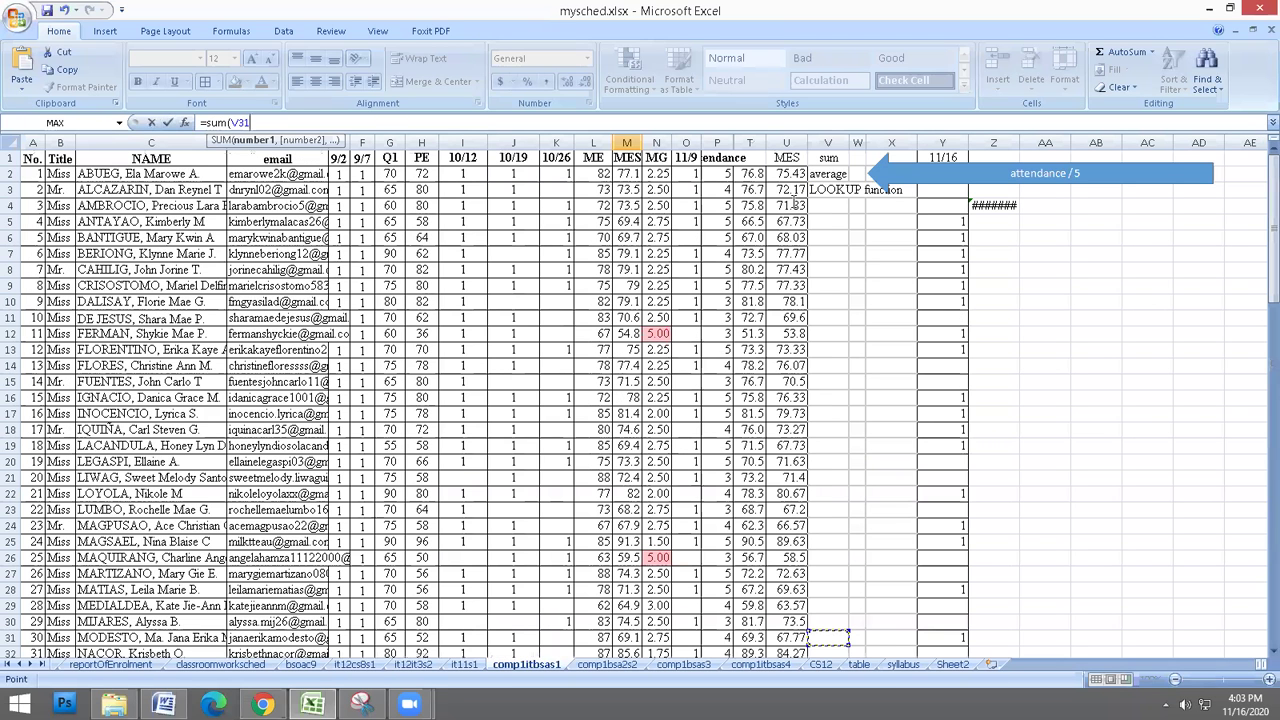
drag(384, 177, 421, 176)
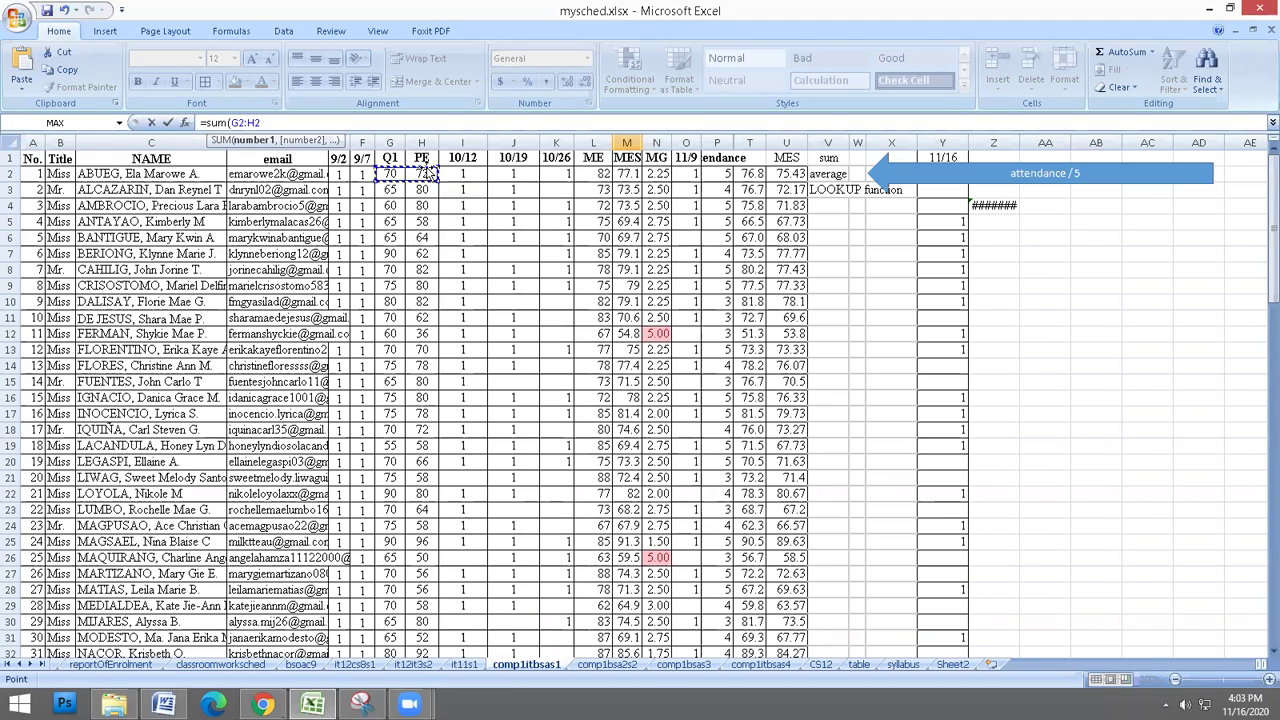
text())
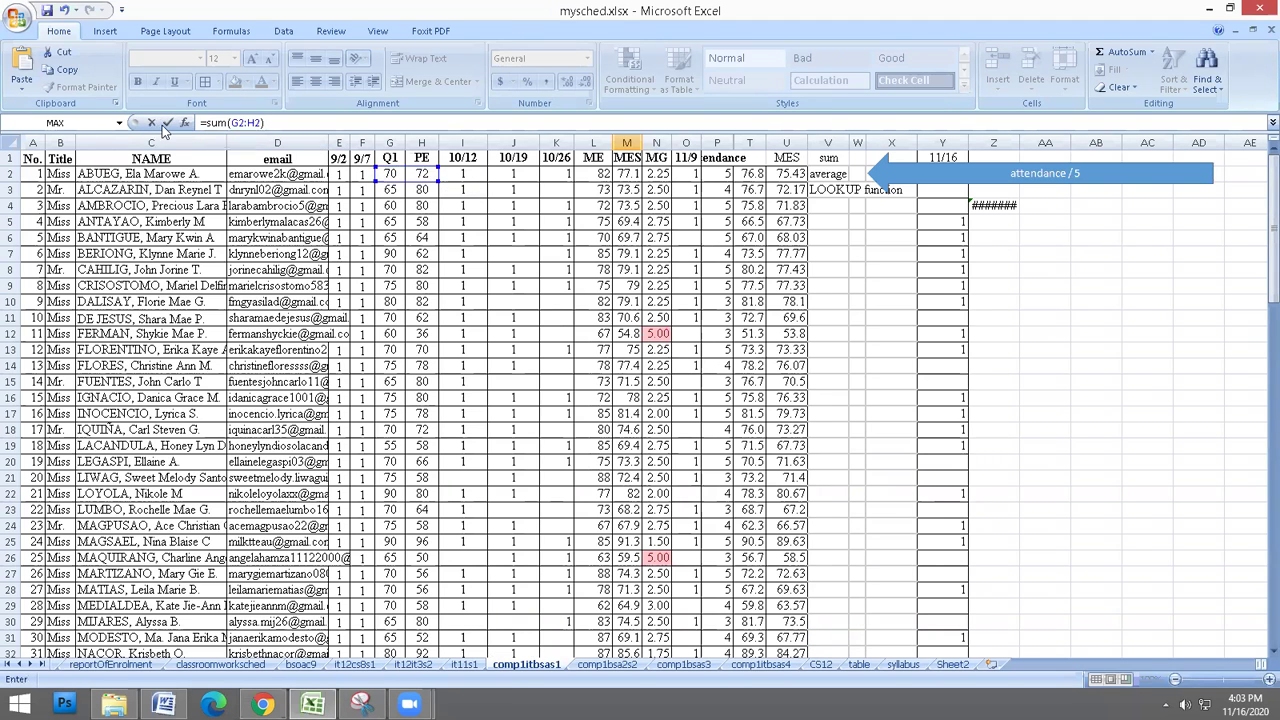
click(168, 122)
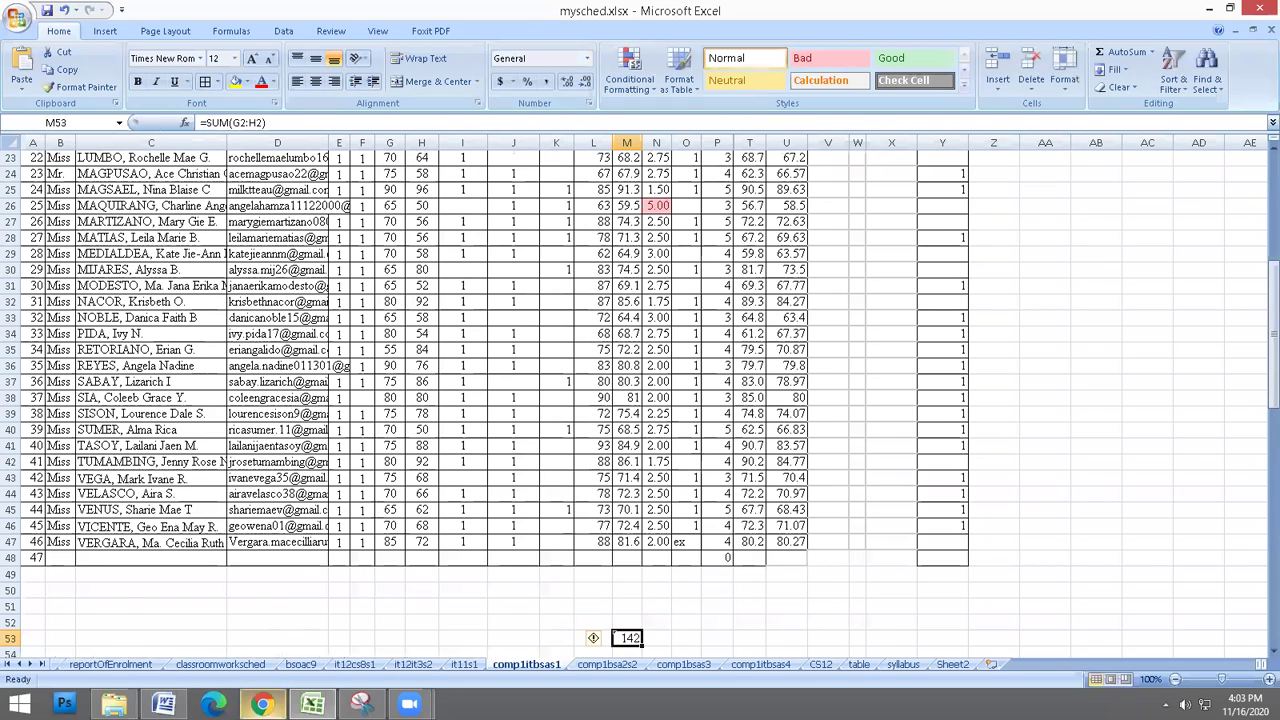
Switch to the browser PDF and highlight Point mode, Edit mode and "status bar" in the input modes section on page 55
mouse_move(262, 704)
click(261, 620)
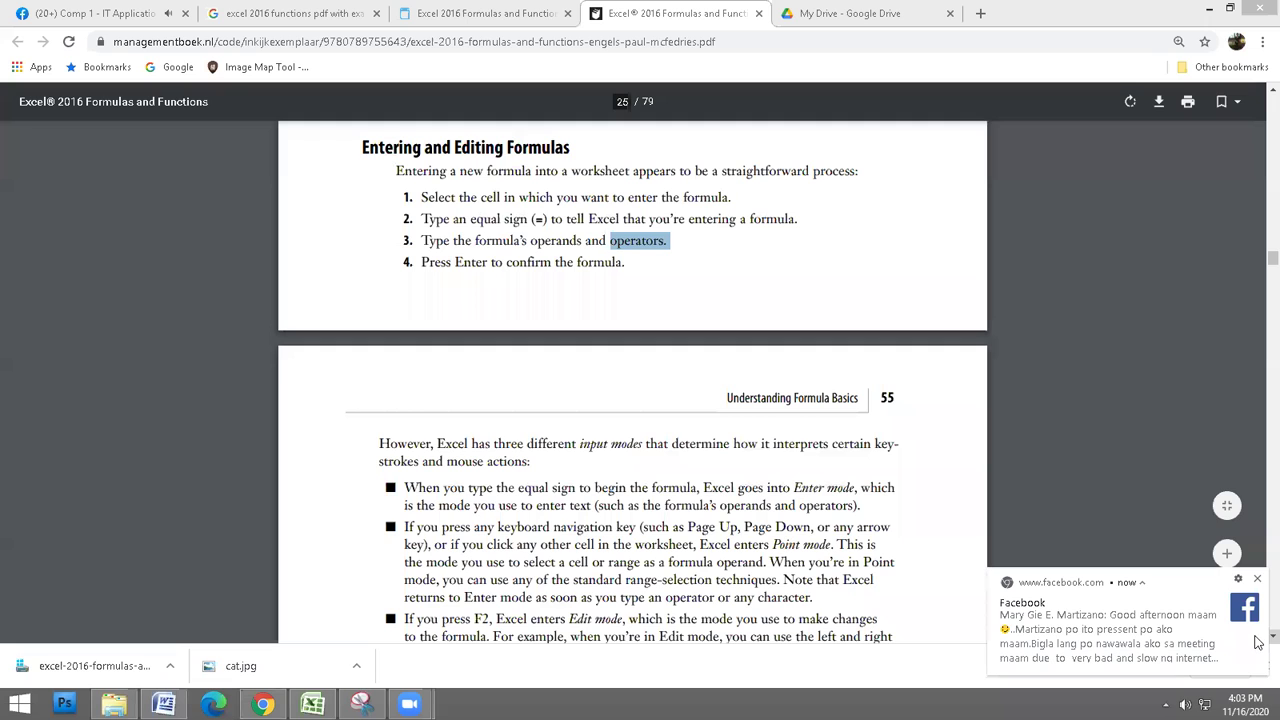
scroll(1257, 642, down, 2)
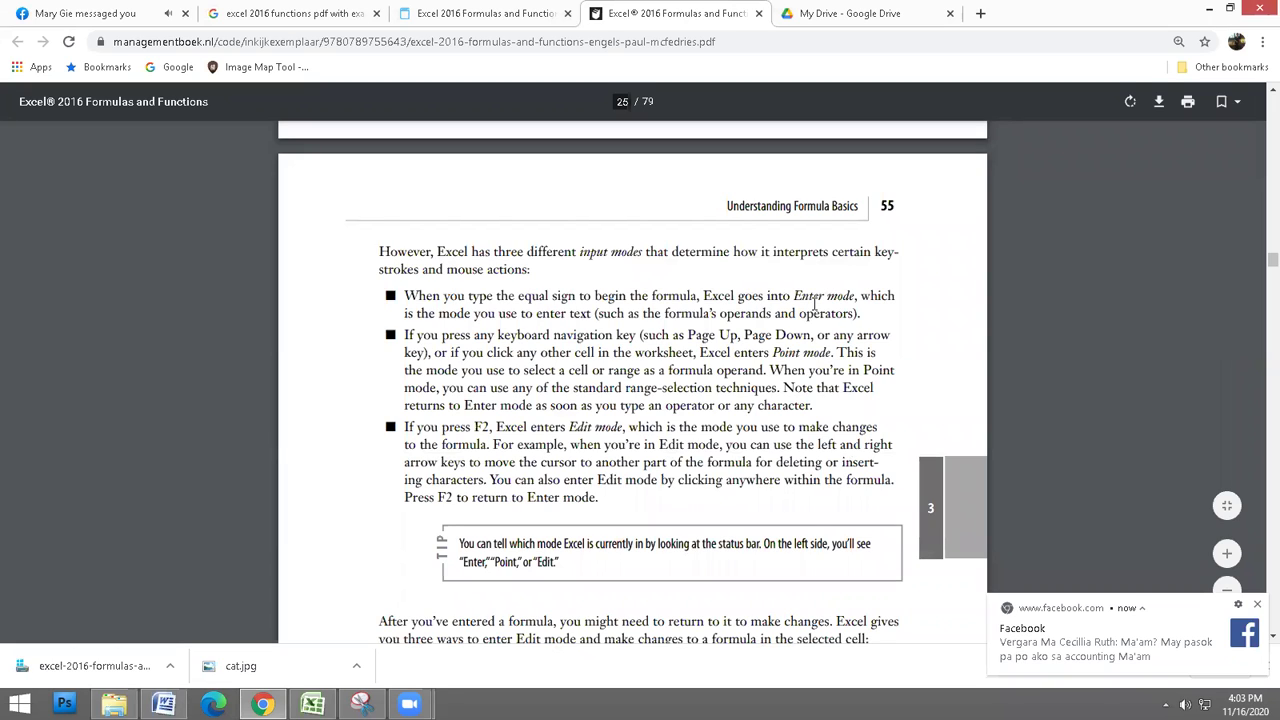
drag(774, 354, 836, 356)
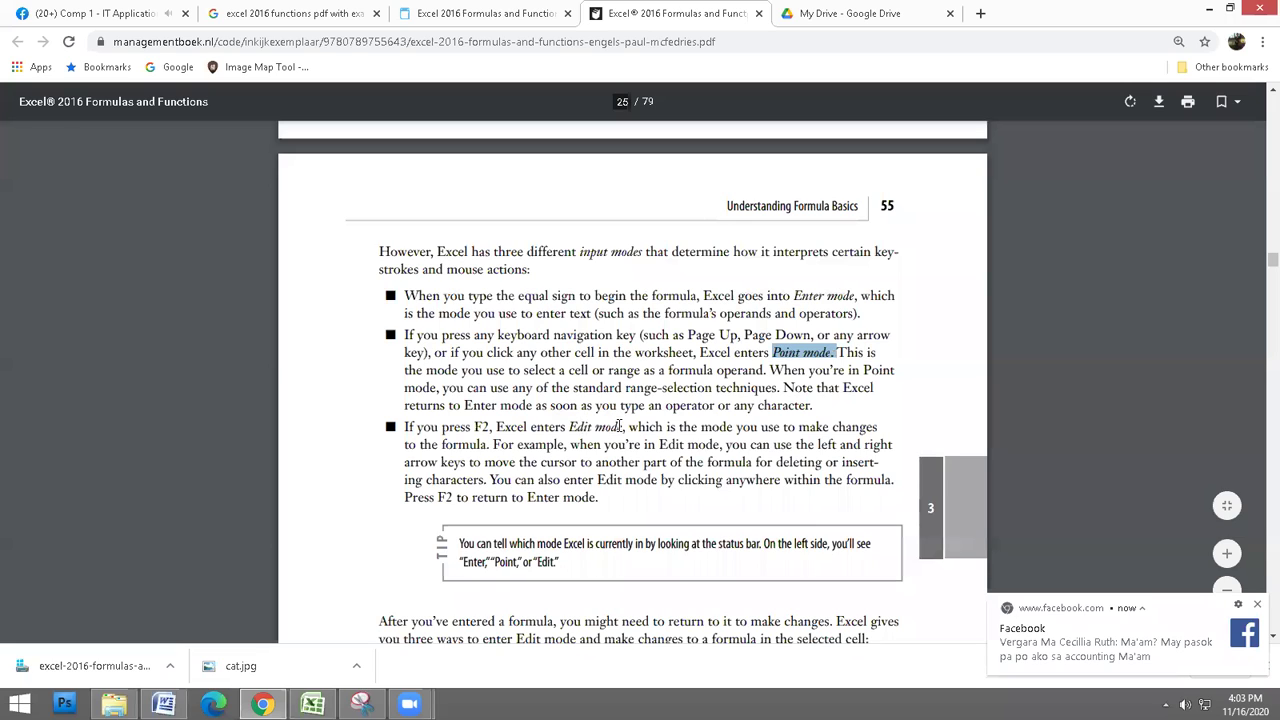
drag(621, 427, 569, 428)
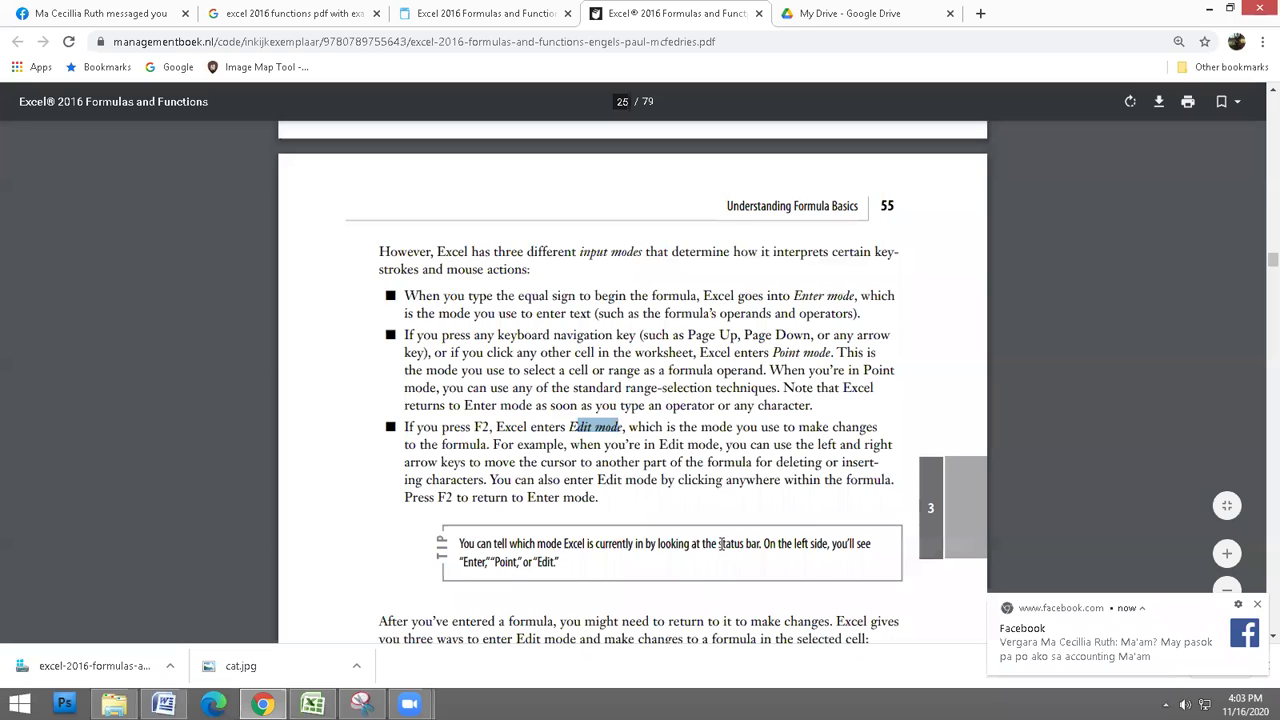
drag(720, 543, 764, 543)
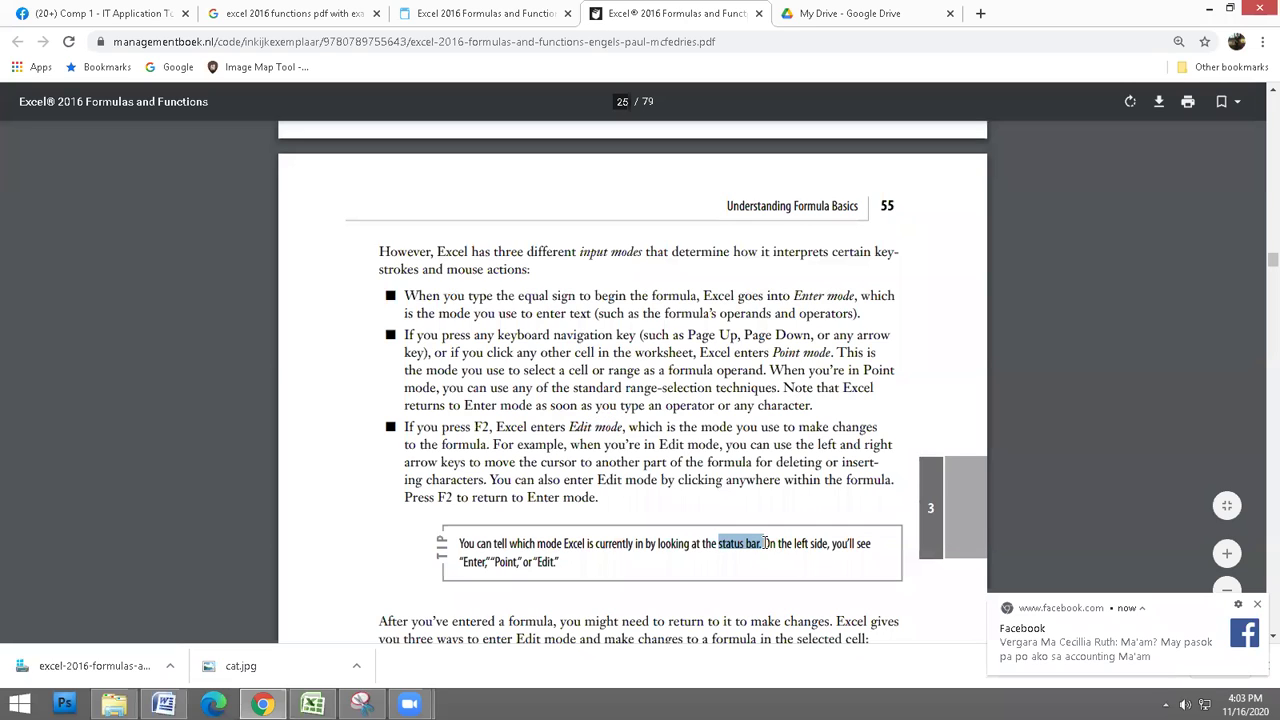
Switch to Excel and start a SUM formula in the empty cell AA27 with Y28 as its first argument
click(312, 704)
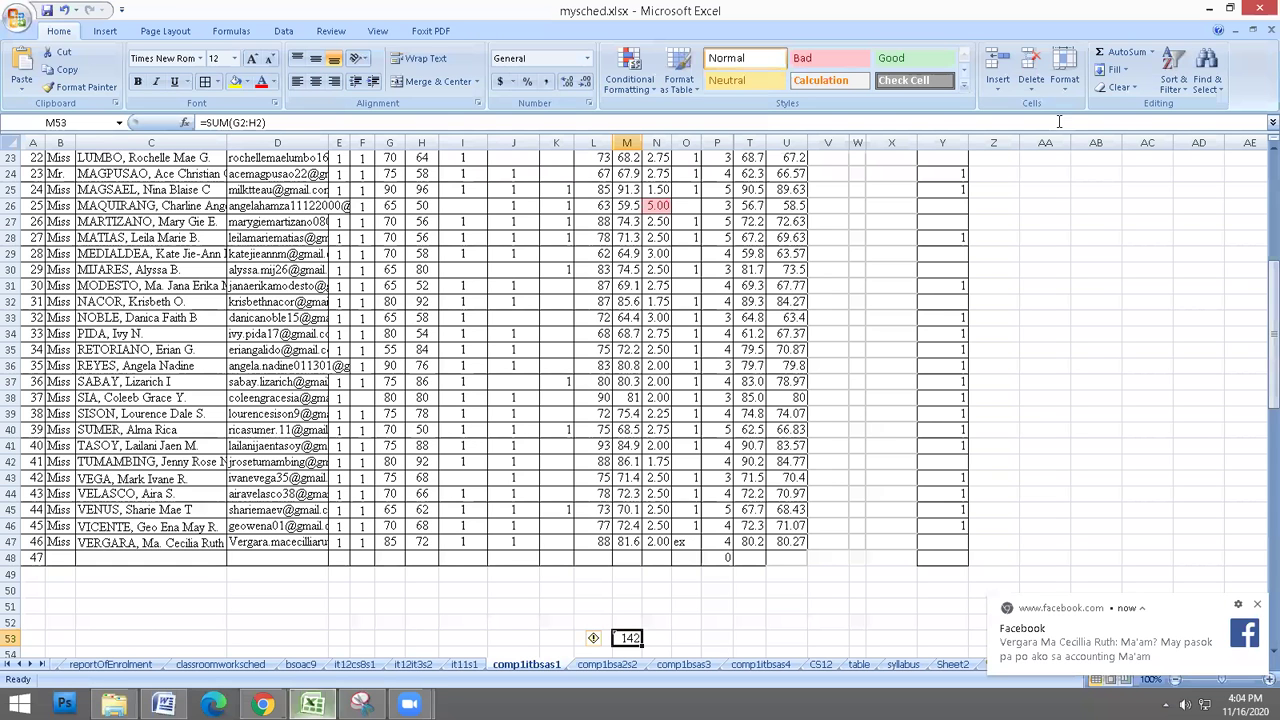
click(871, 217)
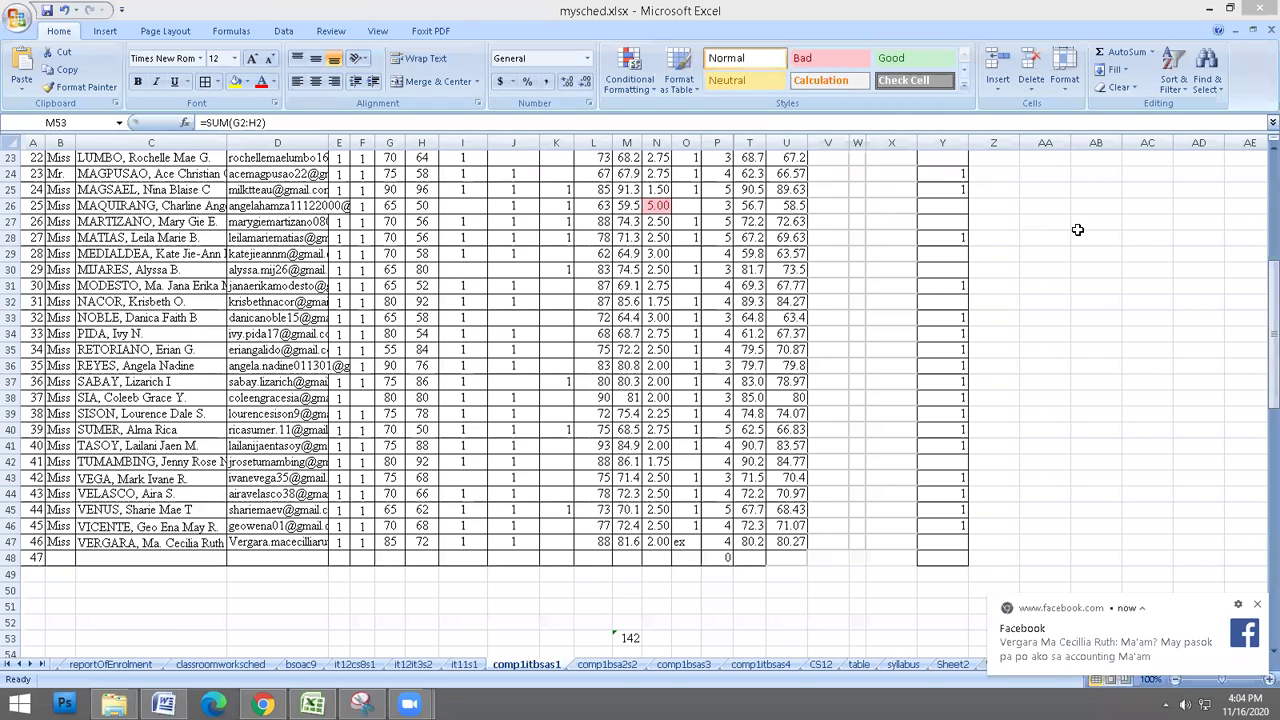
click(1022, 224)
text(=)
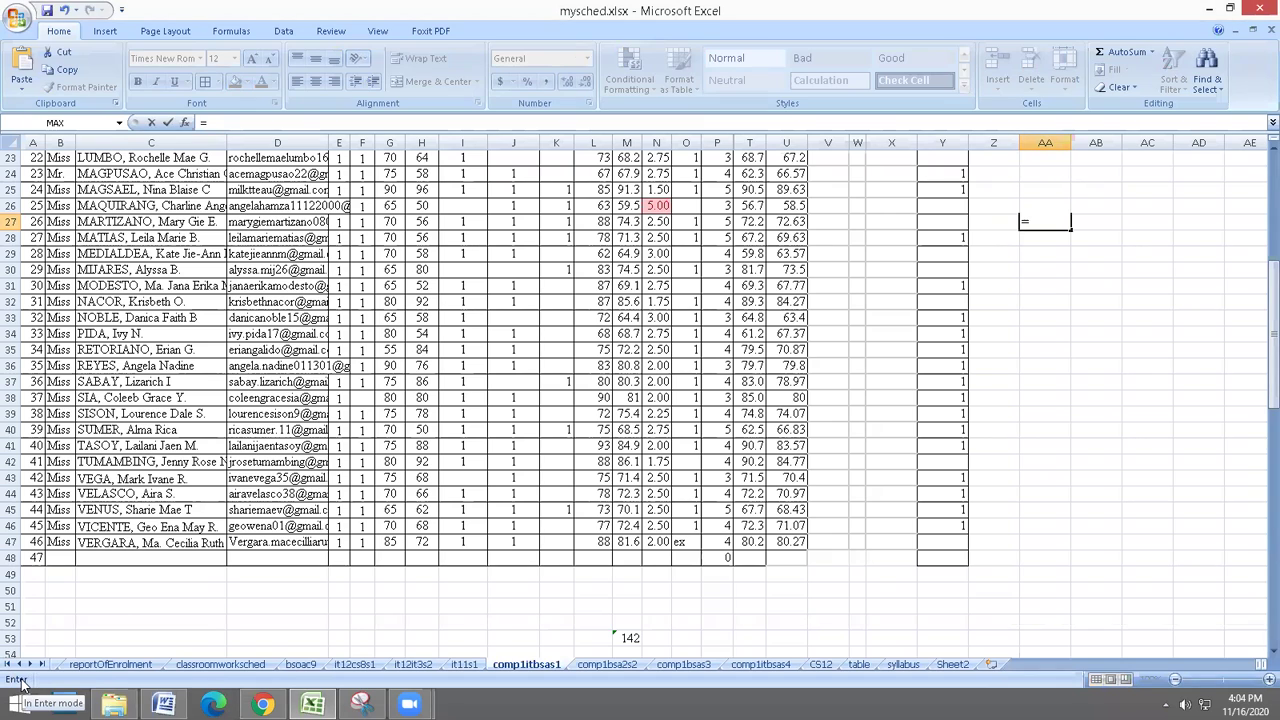
text(sum)
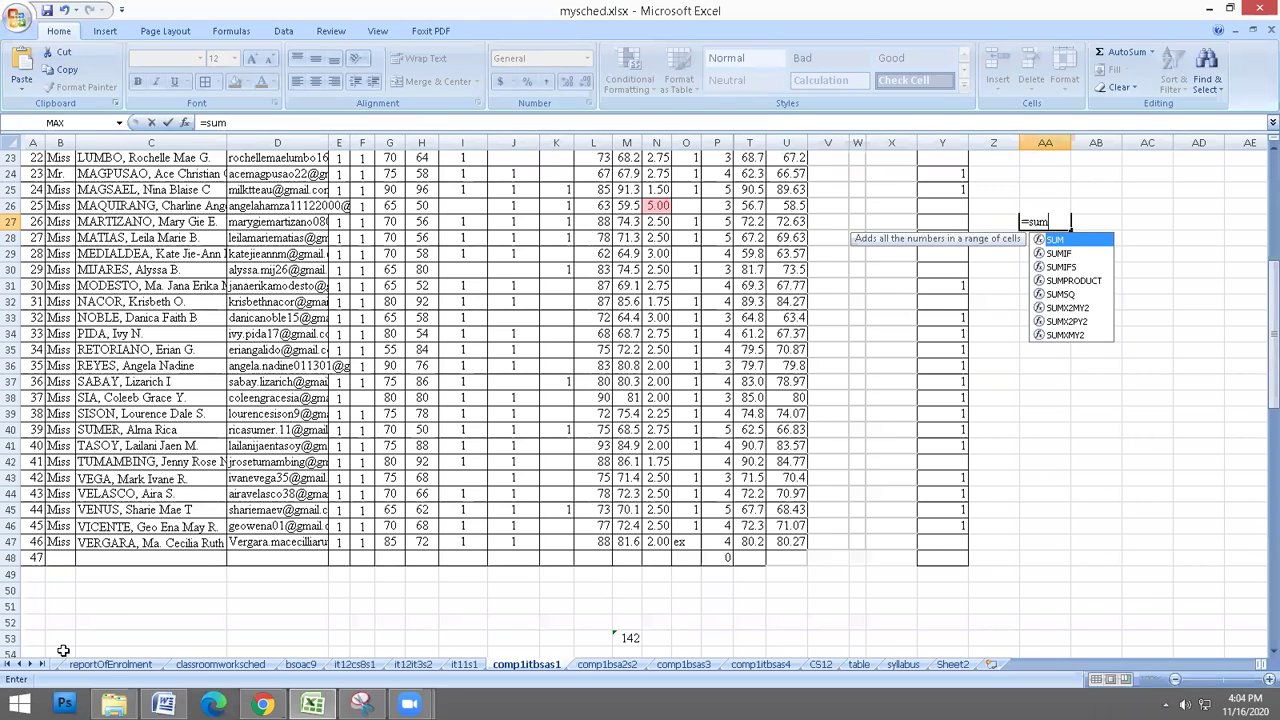
text(()
click(931, 240)
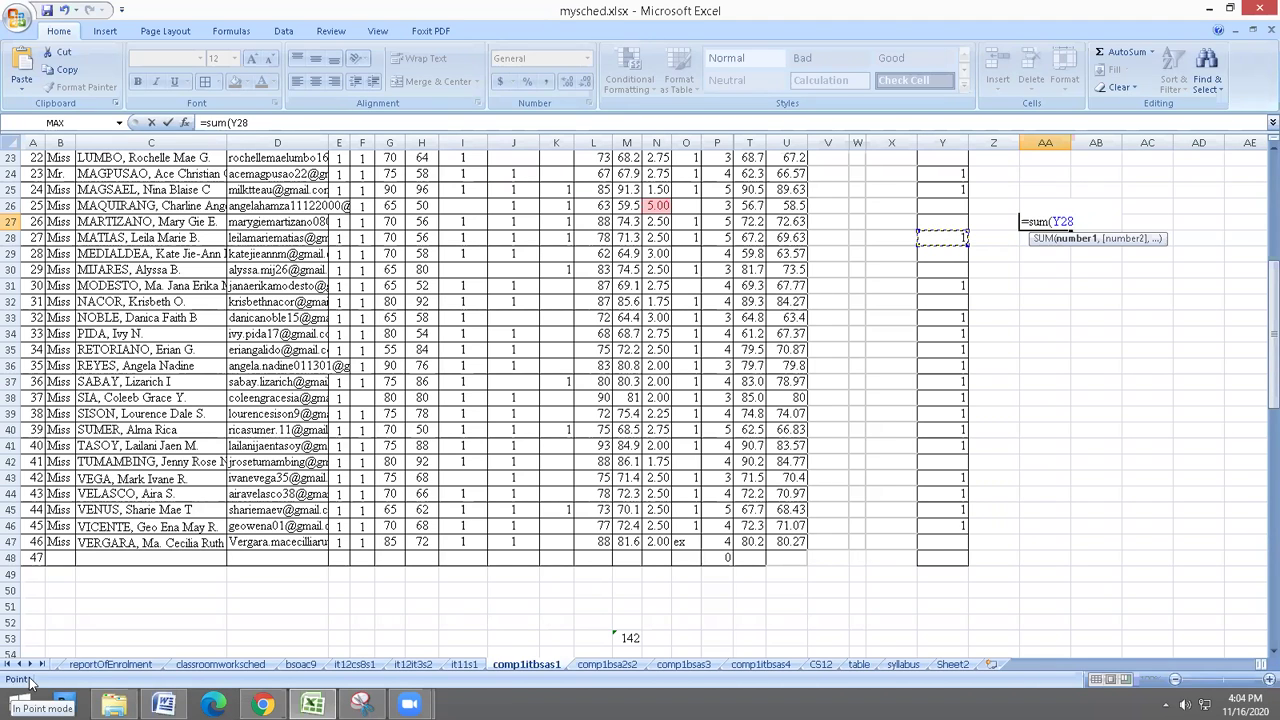
Add the range Y31:Y37 as the second argument of the AA27 SUM formula and close its parenthesis
mouse_move(262, 704)
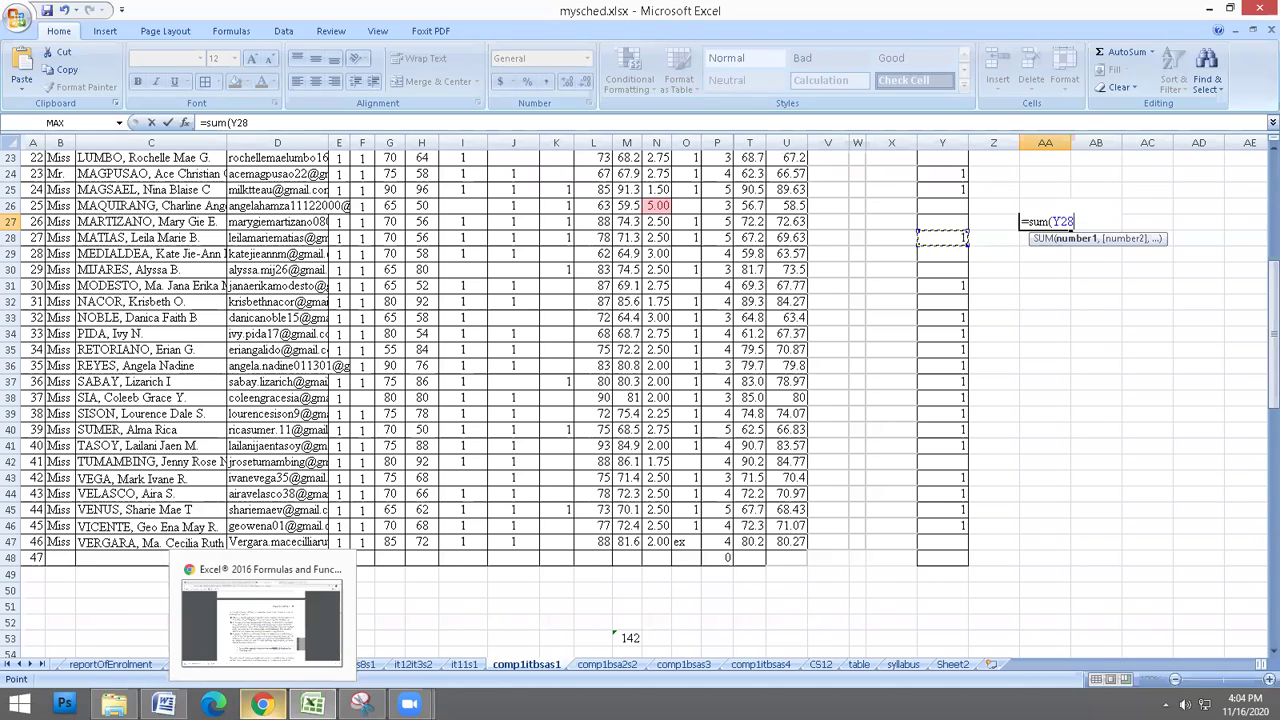
text(,)
drag(950, 285, 950, 382)
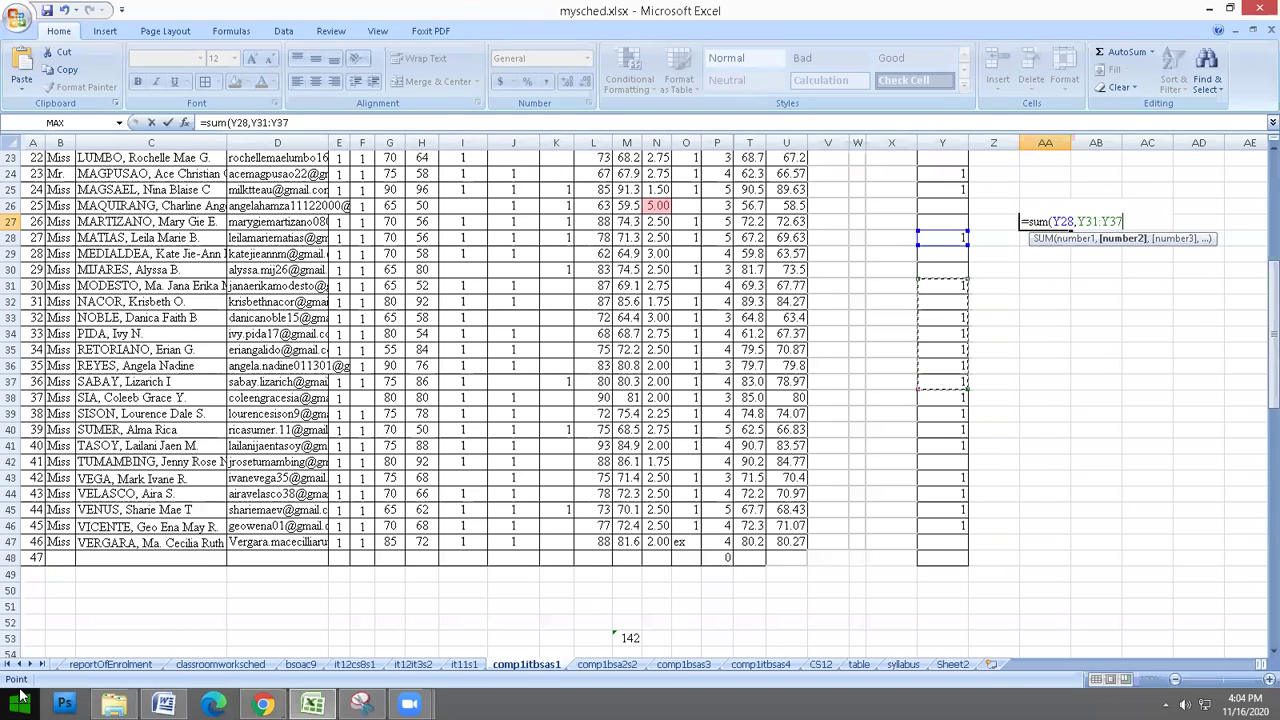
text())
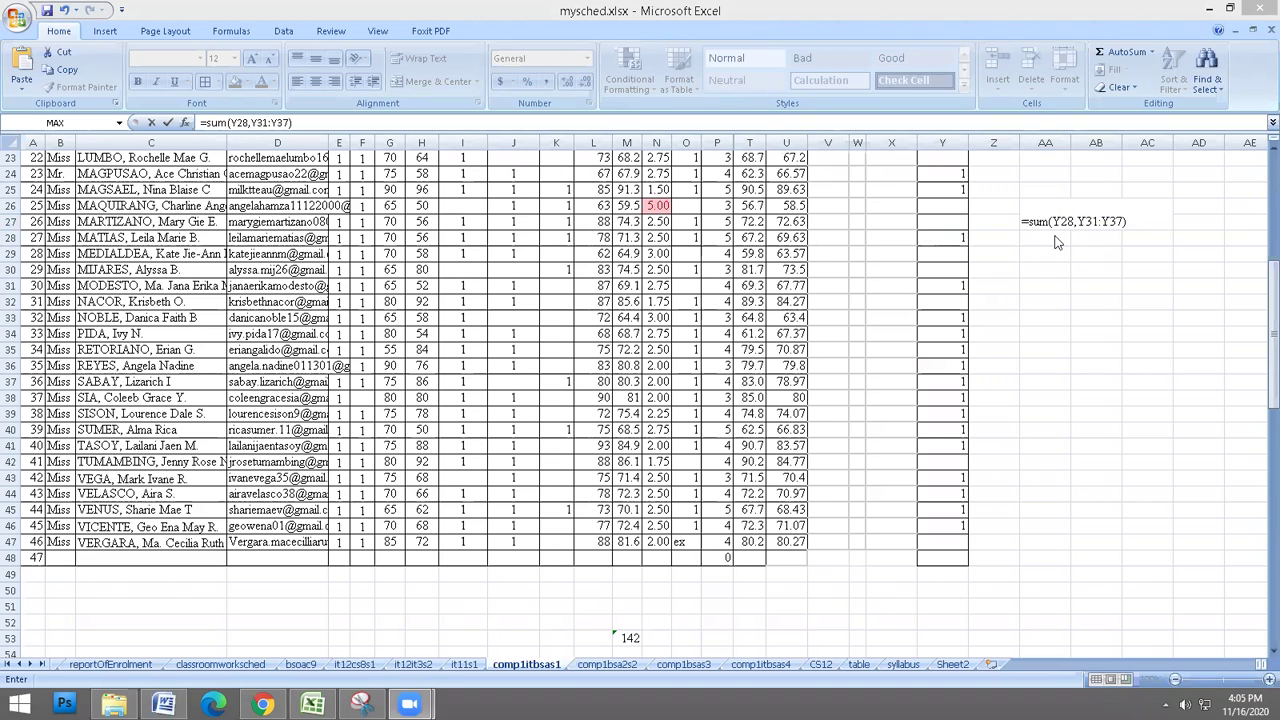
click(1139, 221)
Review the input modes in the browser PDF, highlighting "equal sign" and "Point mode", and return to the Excel worksheet
key(alt+Tab)
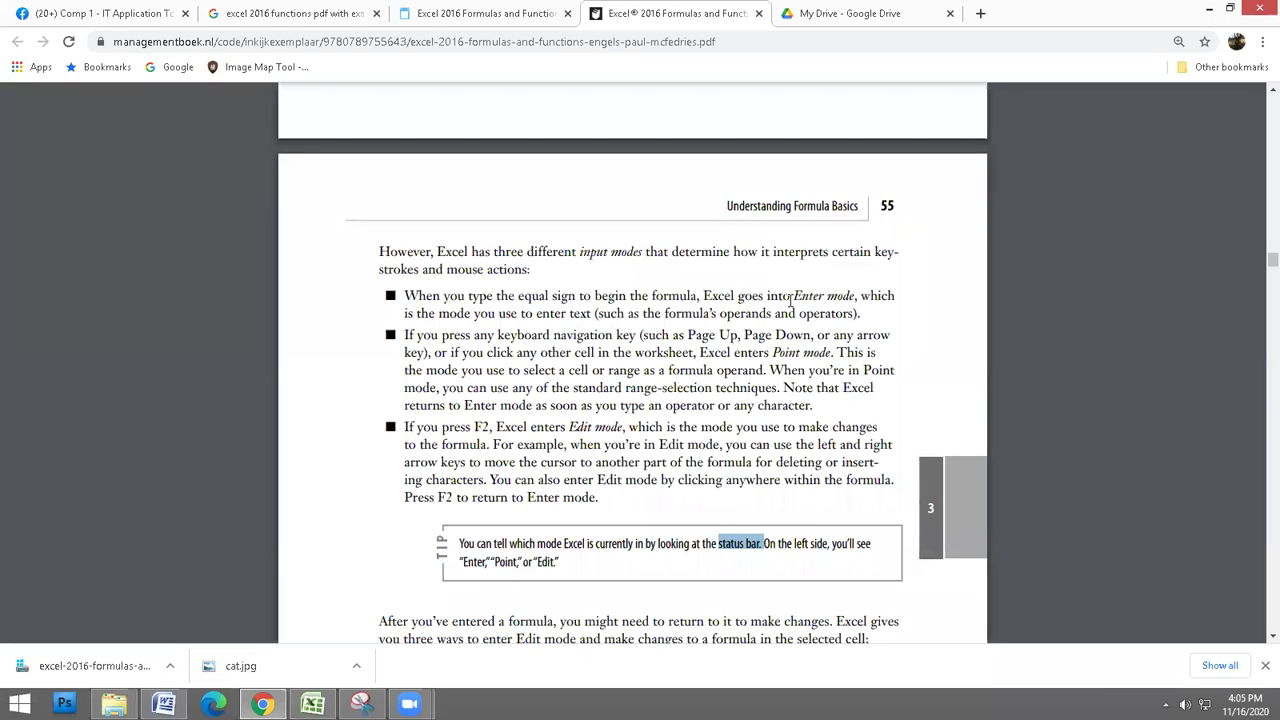
drag(517, 296, 590, 297)
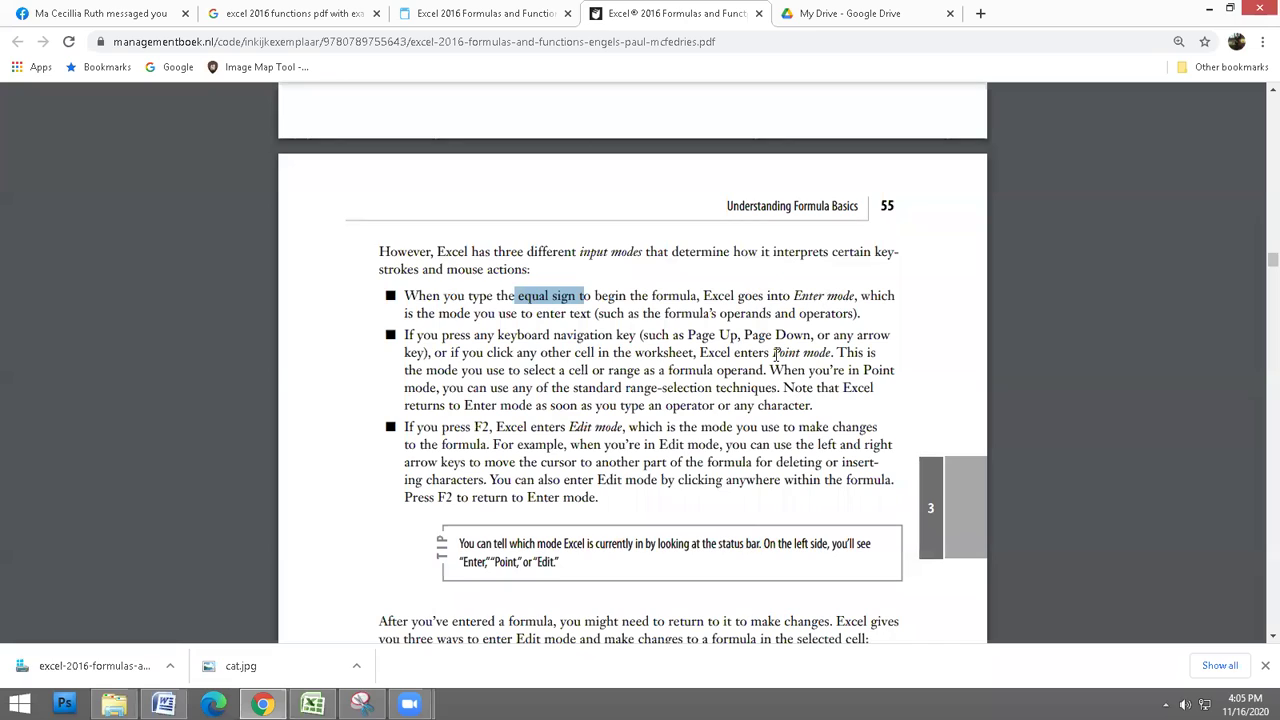
drag(773, 352, 827, 355)
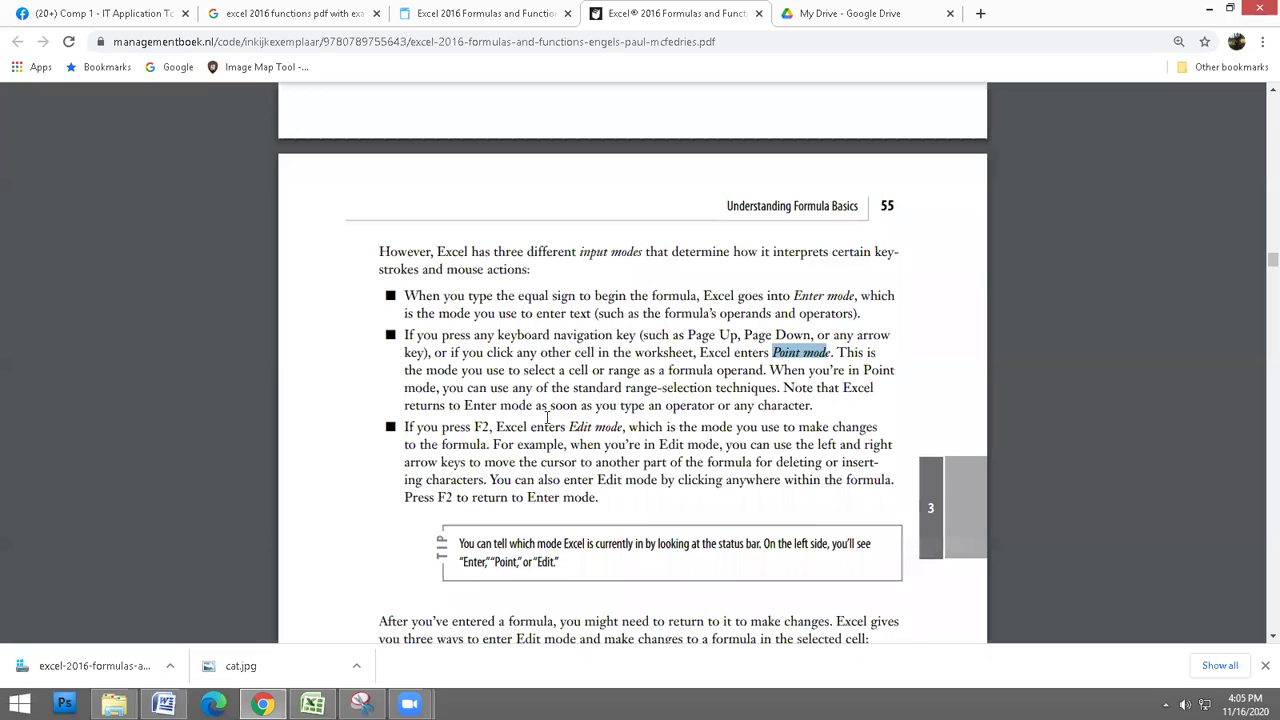
click(314, 705)
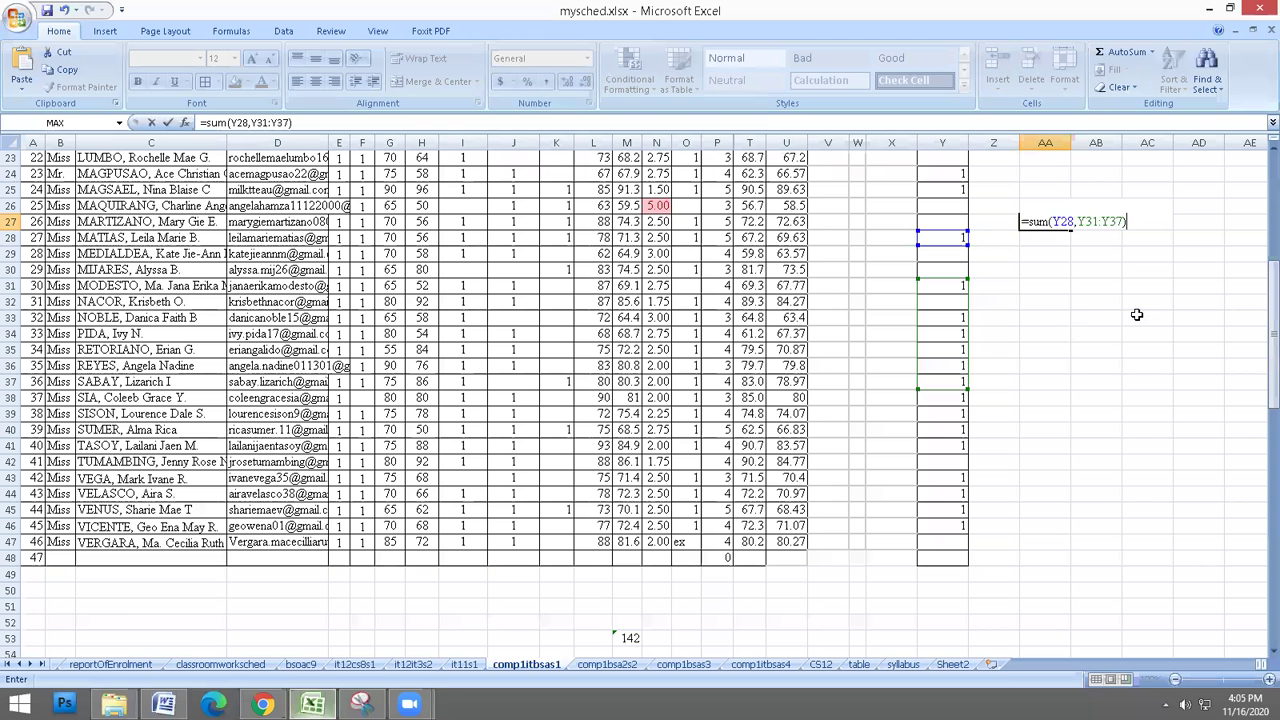
Commit the SUM formula in AA27 and try Edit mode on it three times, in the cell and in the formula bar, keeping the formula
key(ctrl+Return)
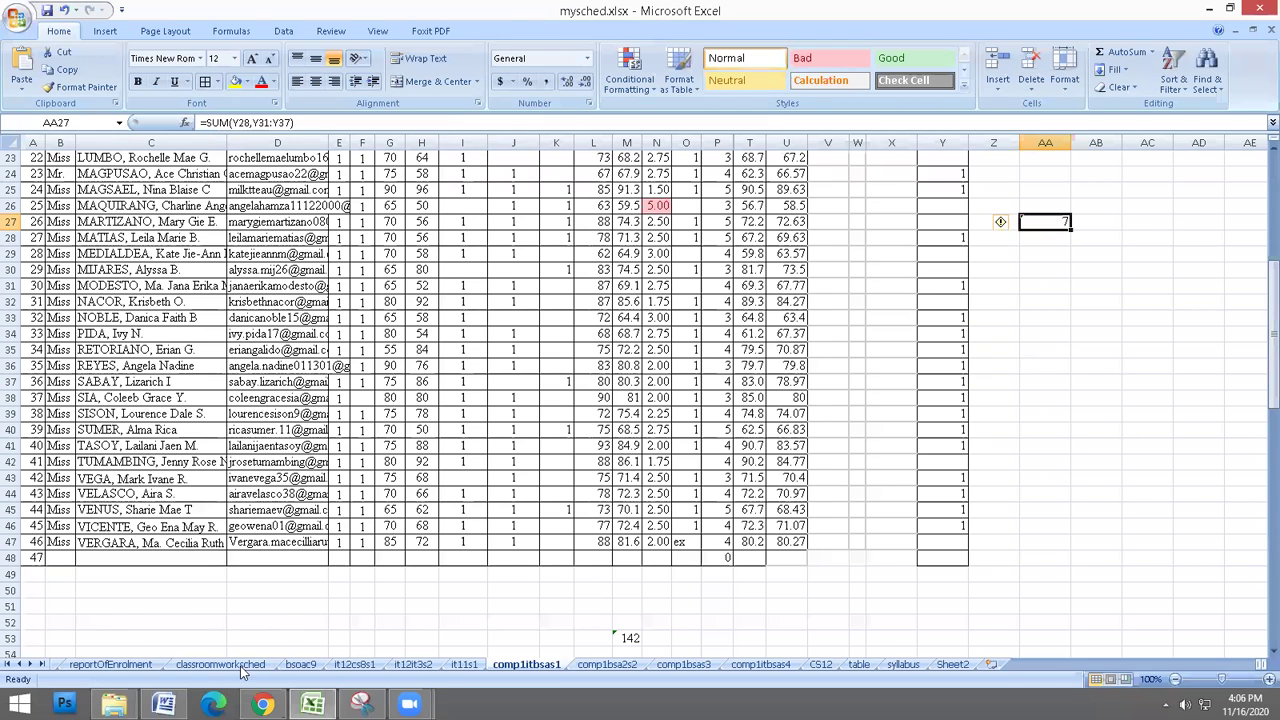
key(F2)
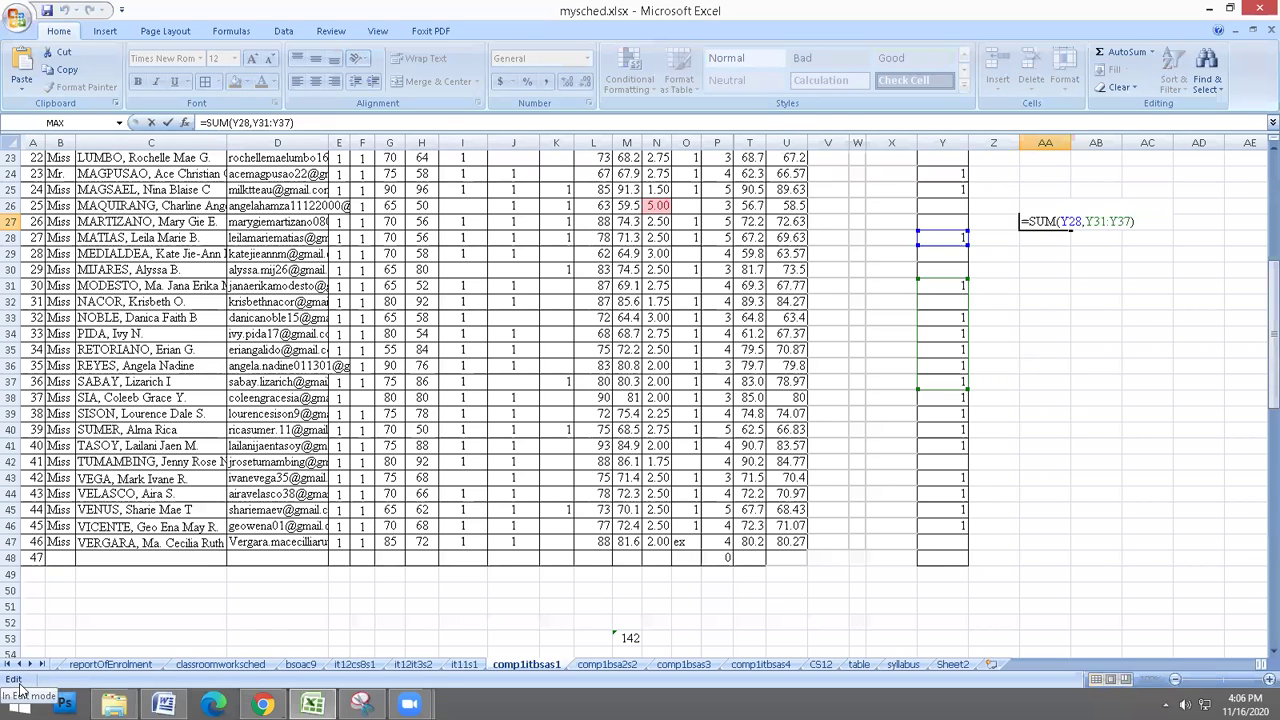
key(Escape)
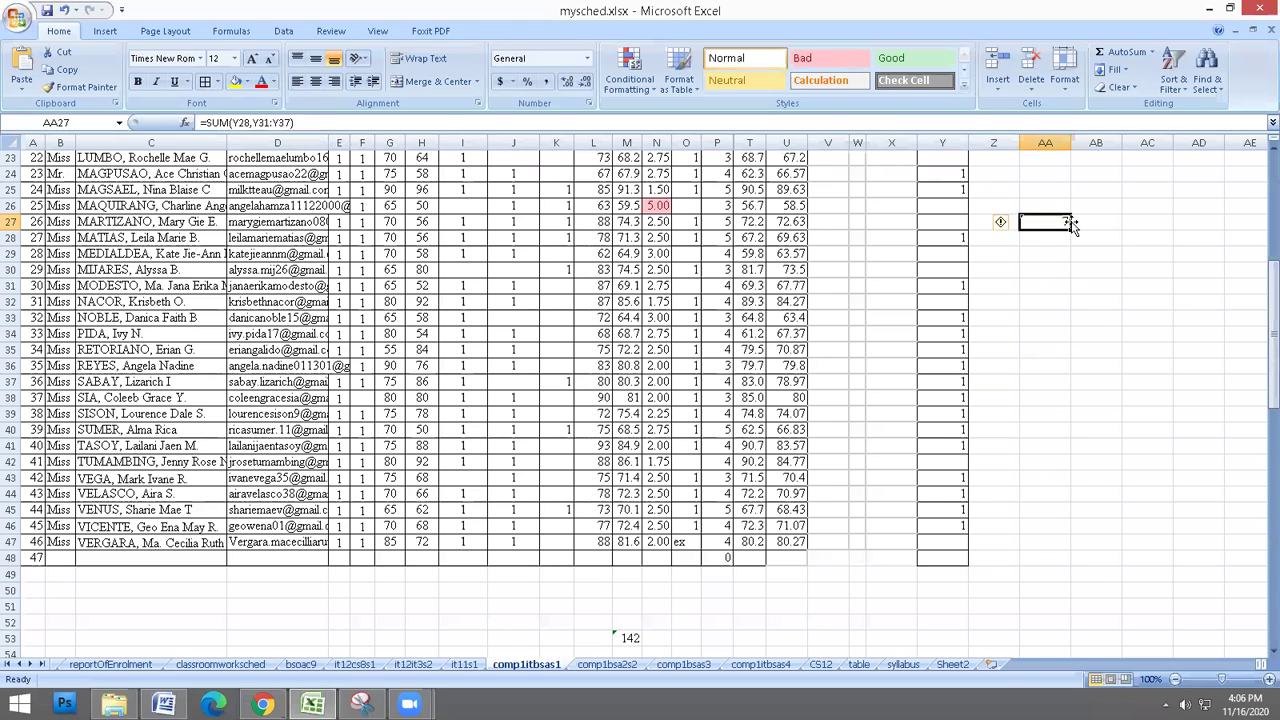
double_click(1063, 222)
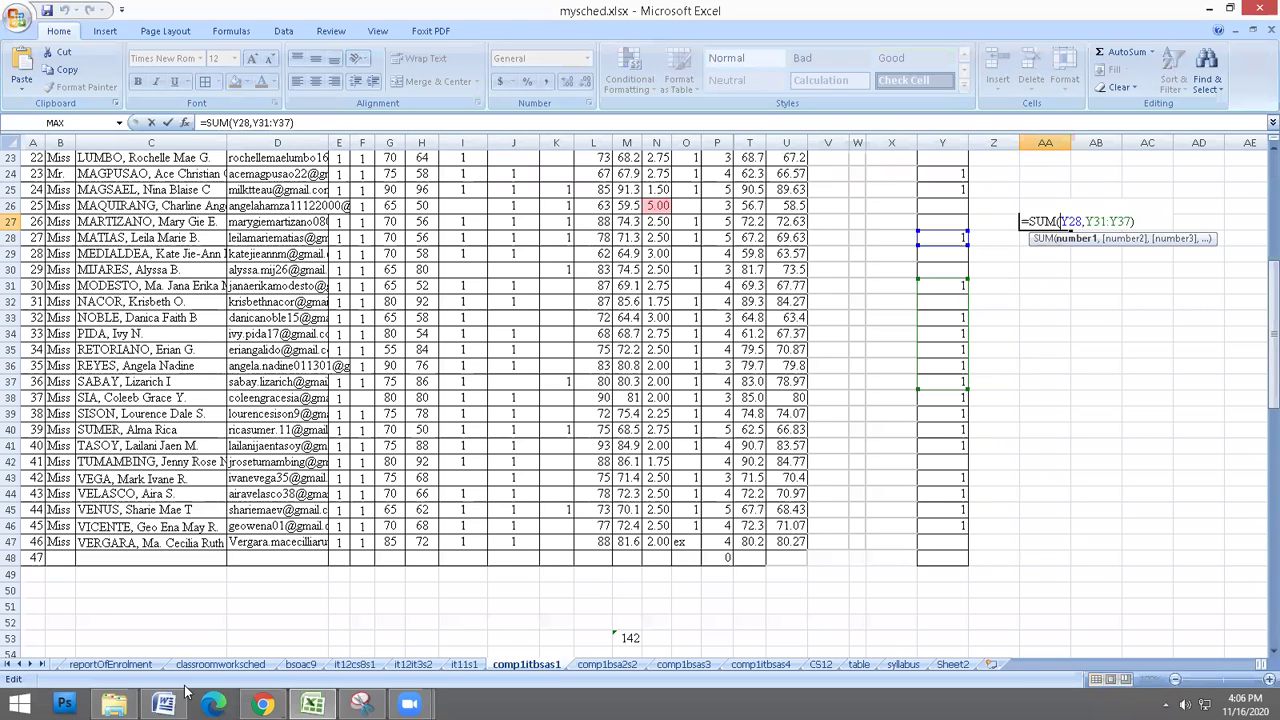
click(1086, 299)
key(Escape)
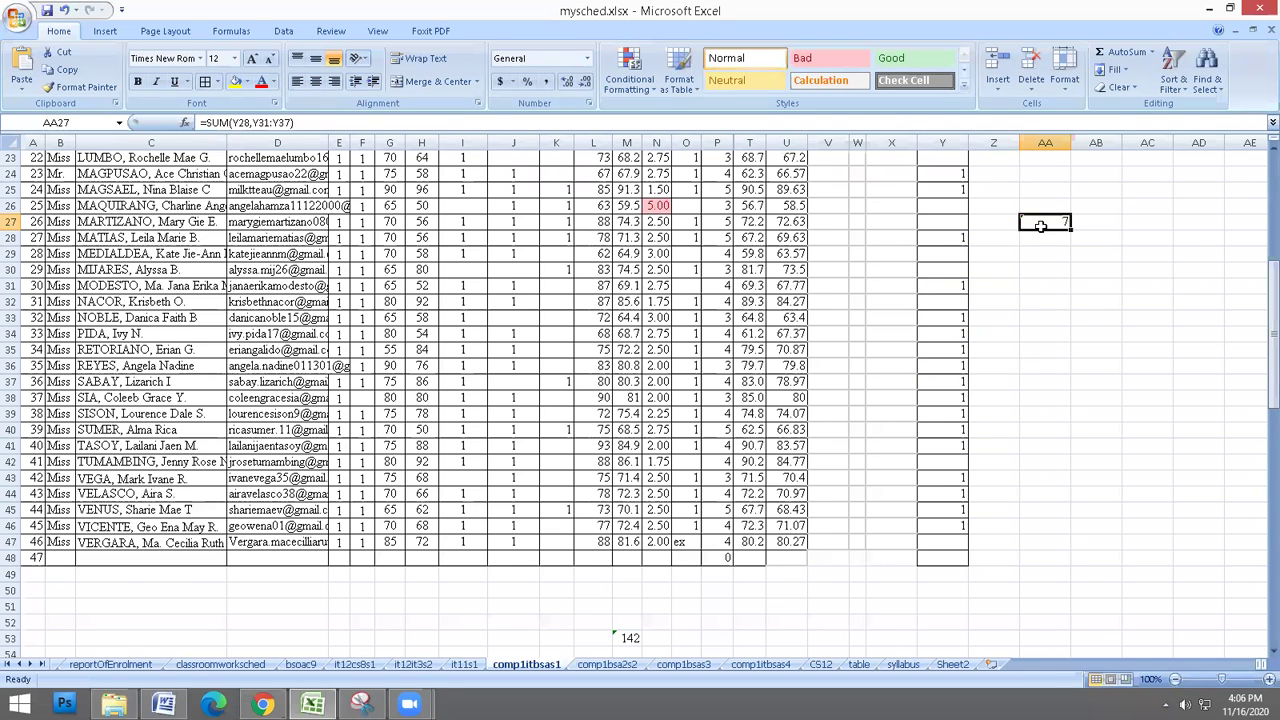
click(296, 122)
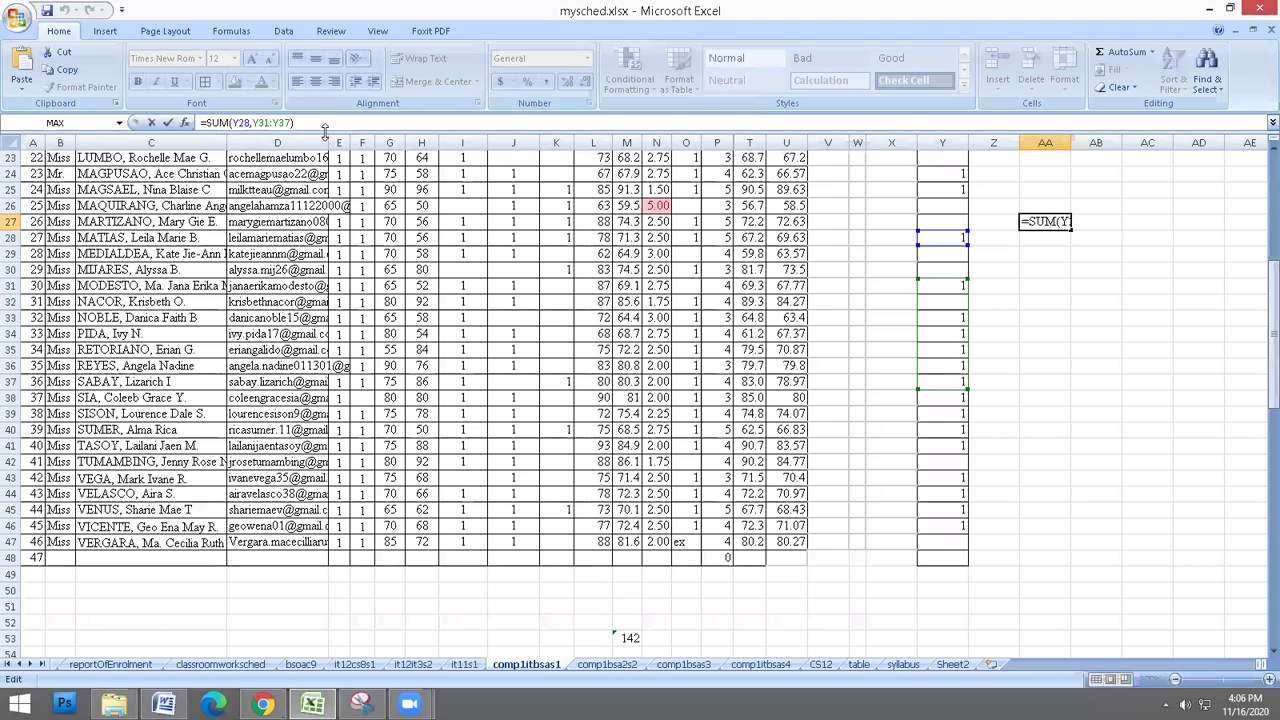
key(Return)
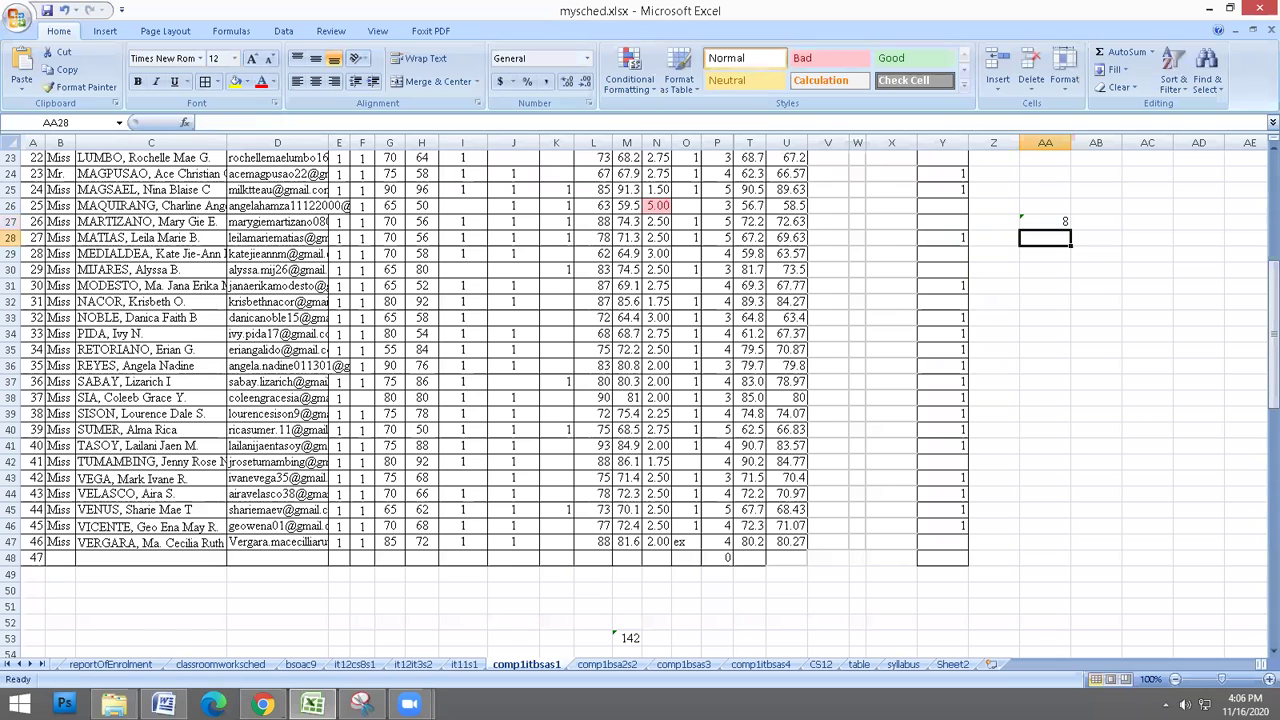
Switch to the browser PDF and read the ways to enter Edit mode on page 55, highlighting "F2" and the formula bar item
click(264, 696)
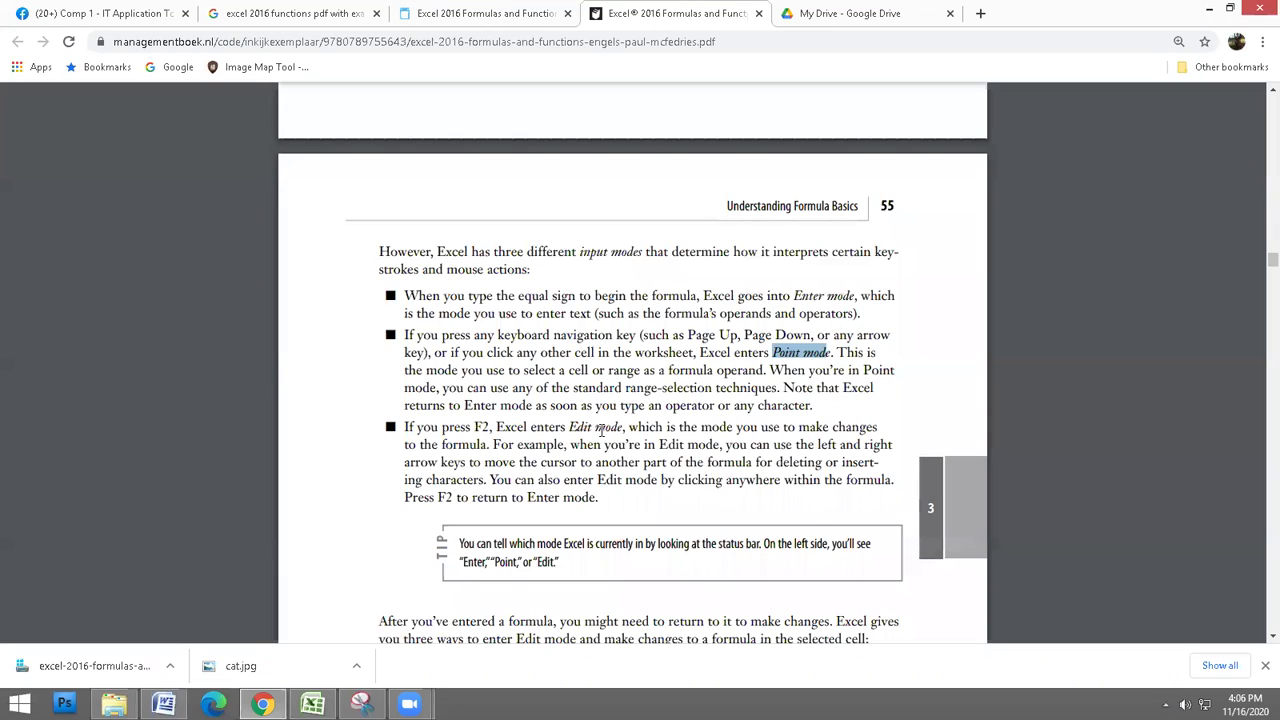
drag(472, 427, 488, 428)
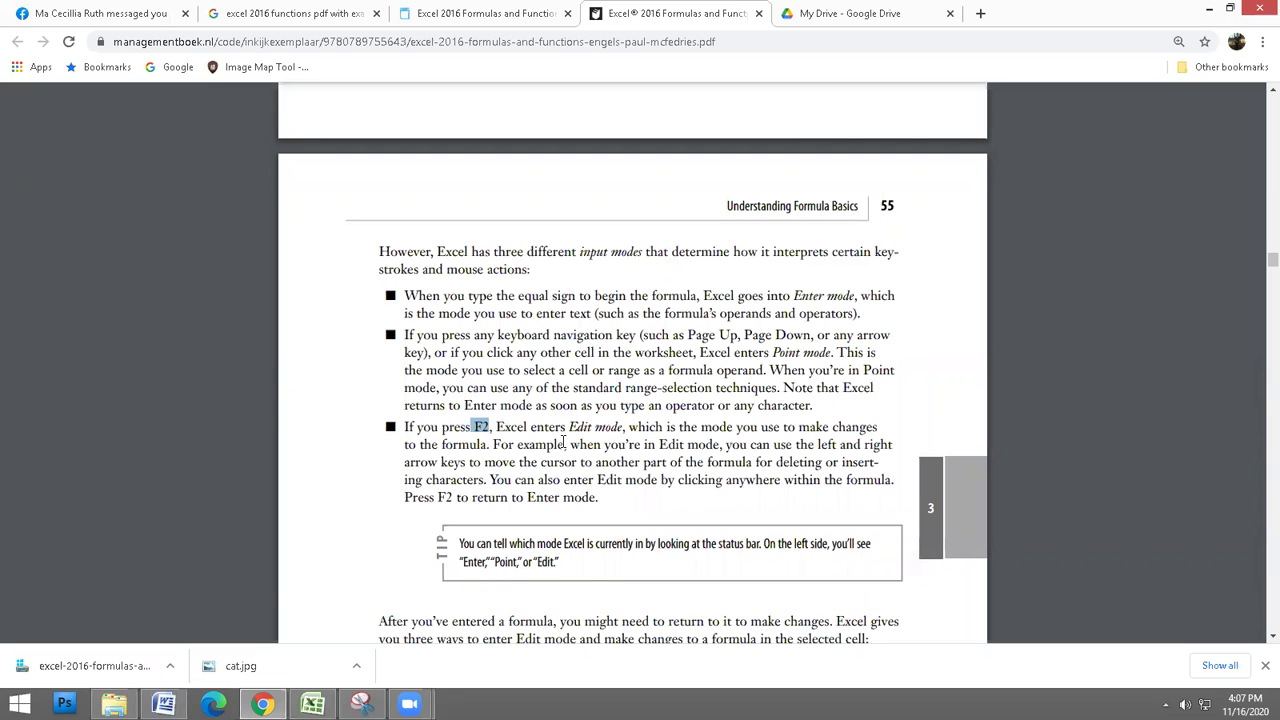
scroll(665, 480, down, 1)
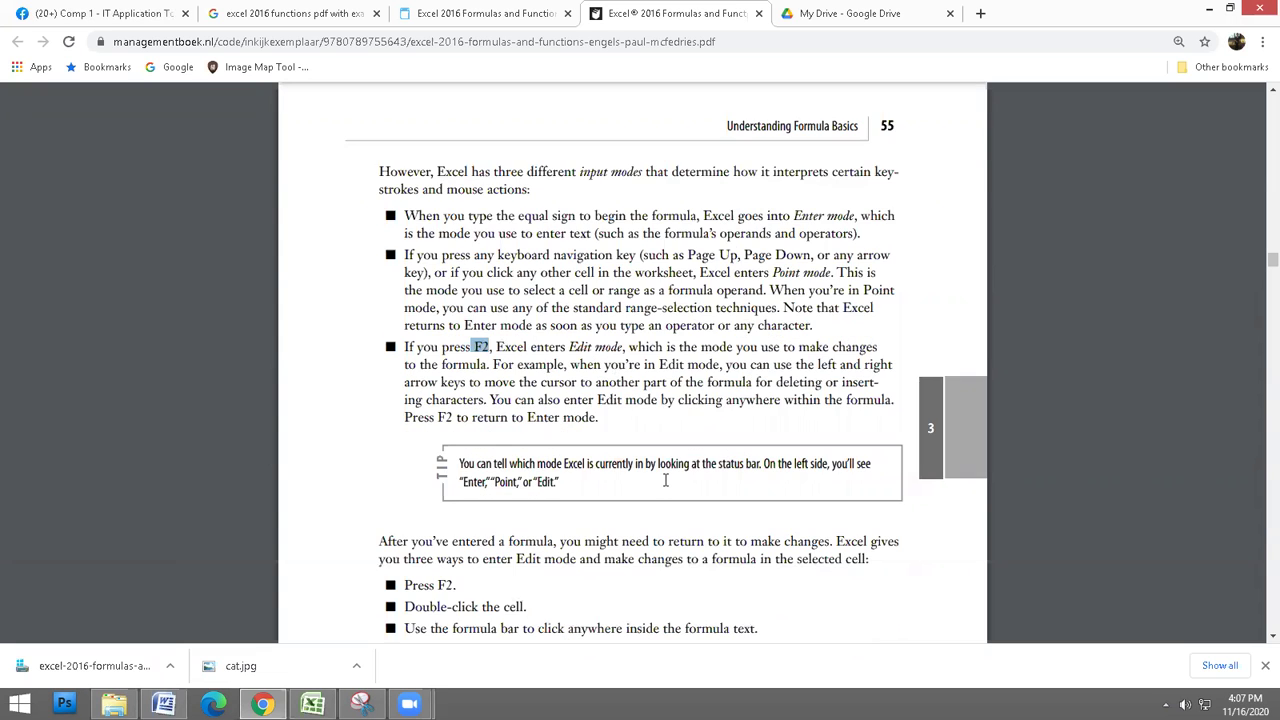
scroll(665, 480, down, 2)
drag(424, 426, 540, 468)
scroll(544, 467, down, 3)
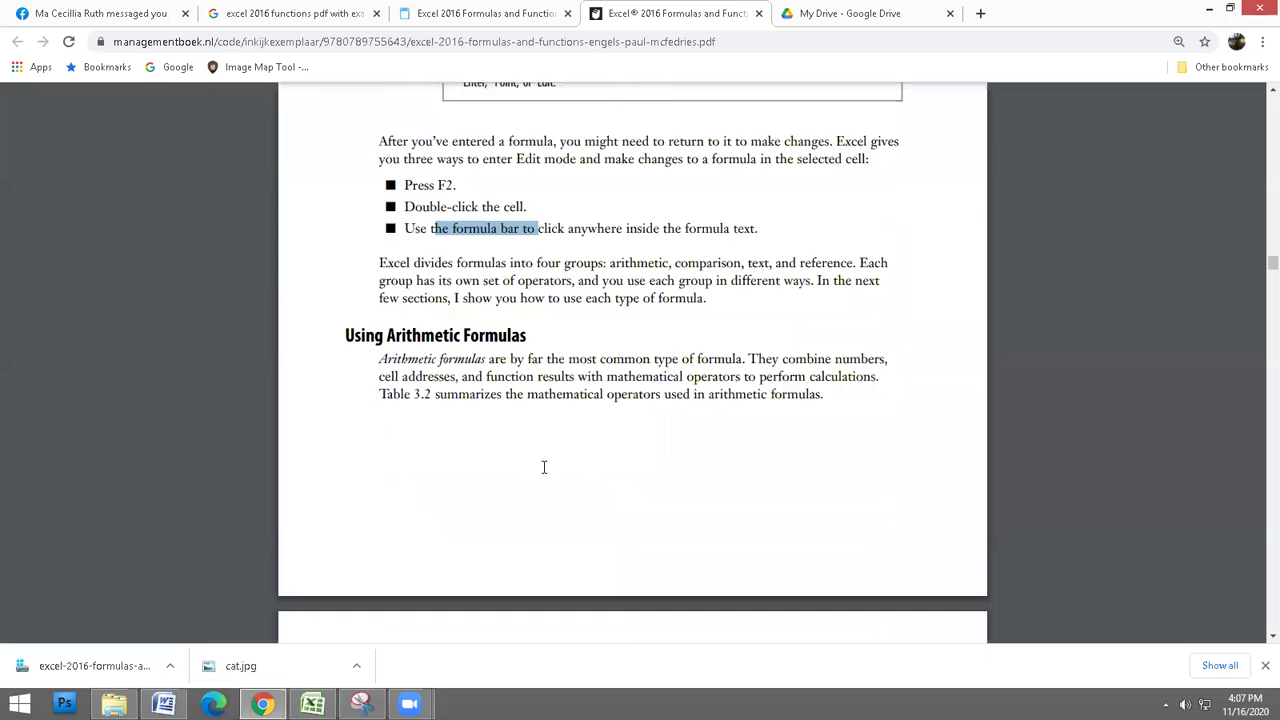
scroll(530, 440, down, 1)
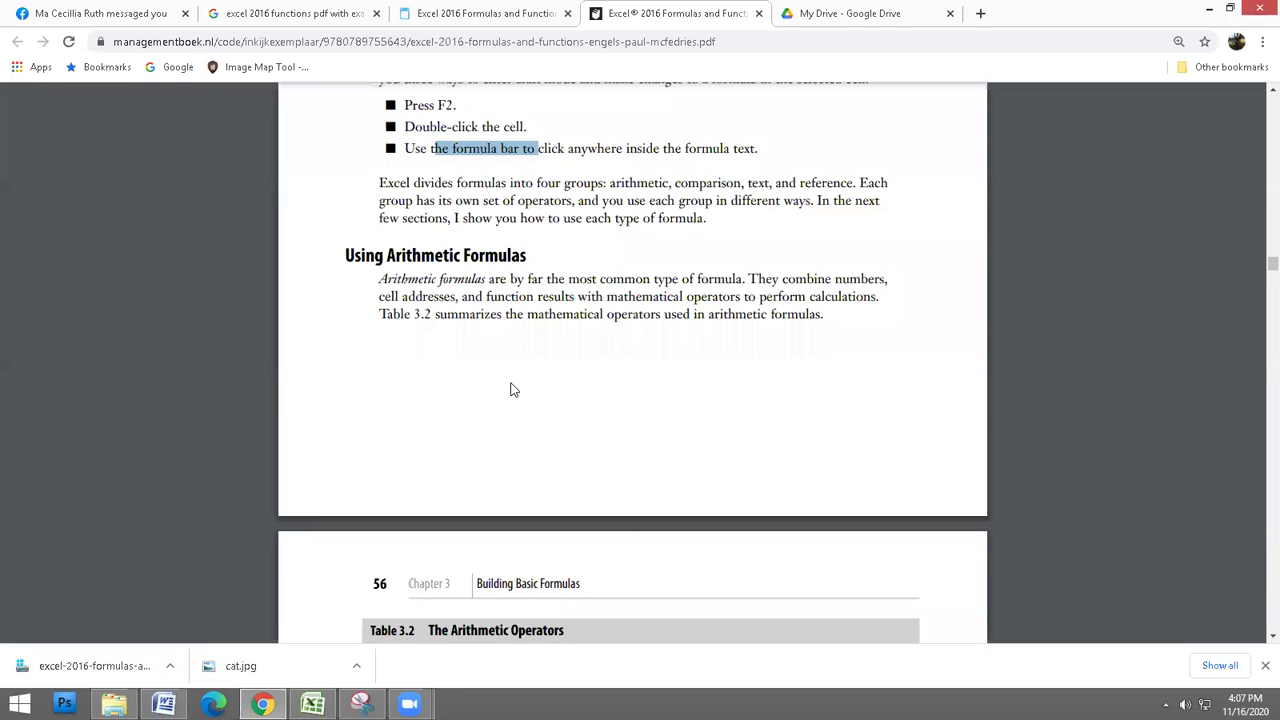
Examine Table 3.2, The Arithmetic Operators, on page 56, highlight the =10% example and return to the Excel worksheet
scroll(528, 316, down, 4)
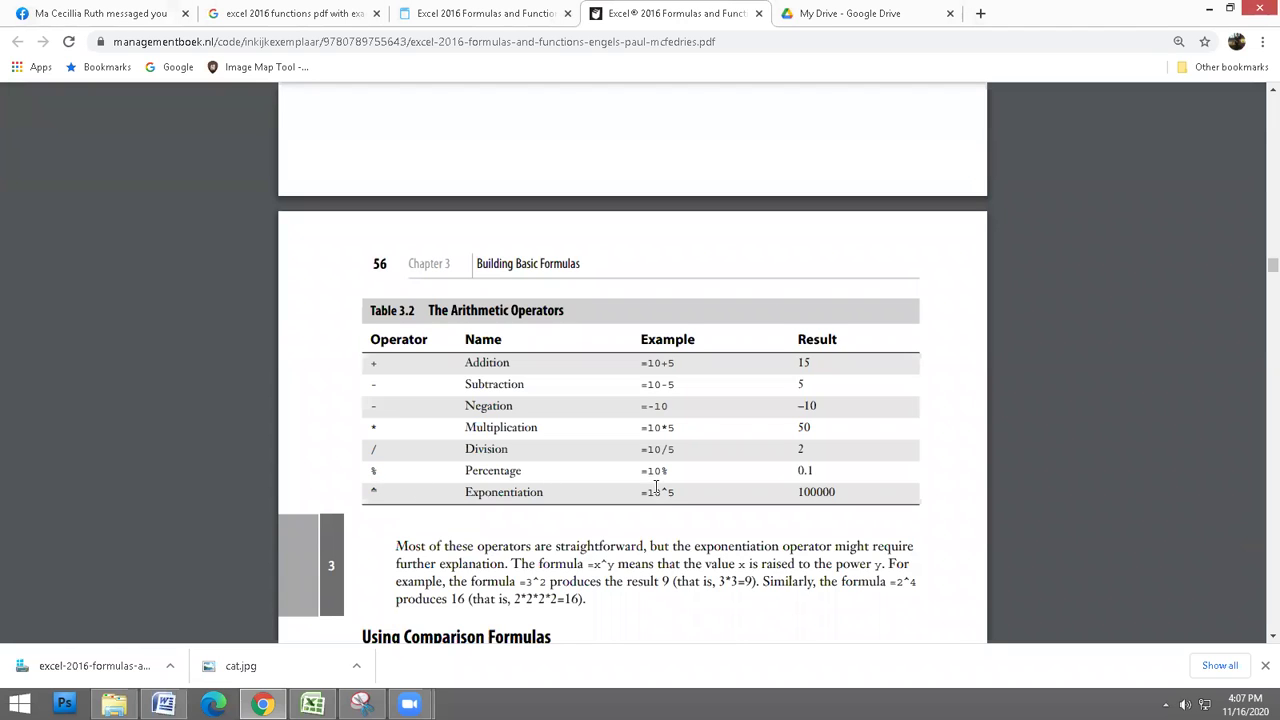
drag(642, 470, 672, 468)
click(383, 473)
double_click(661, 471)
key(alt+Tab)
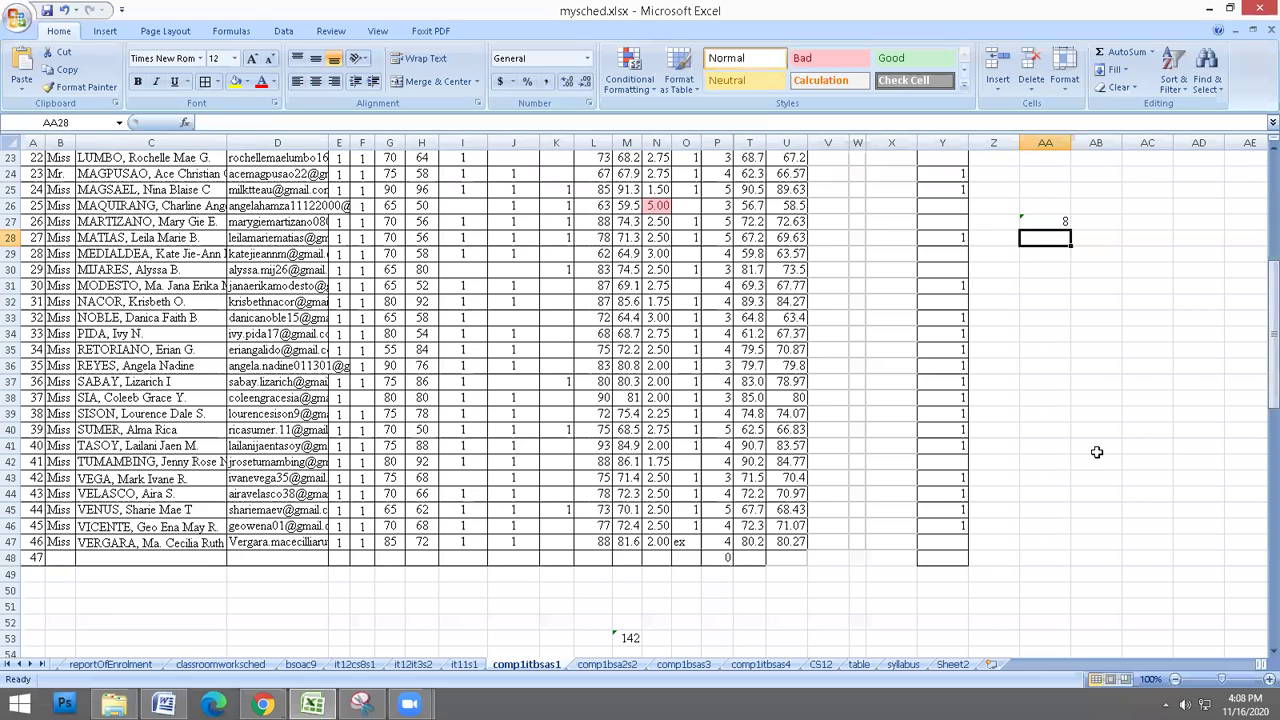
Enter 10% in AA28 and apply the Comma Style so the value displays as a decimal
text(10%)
key(Return)
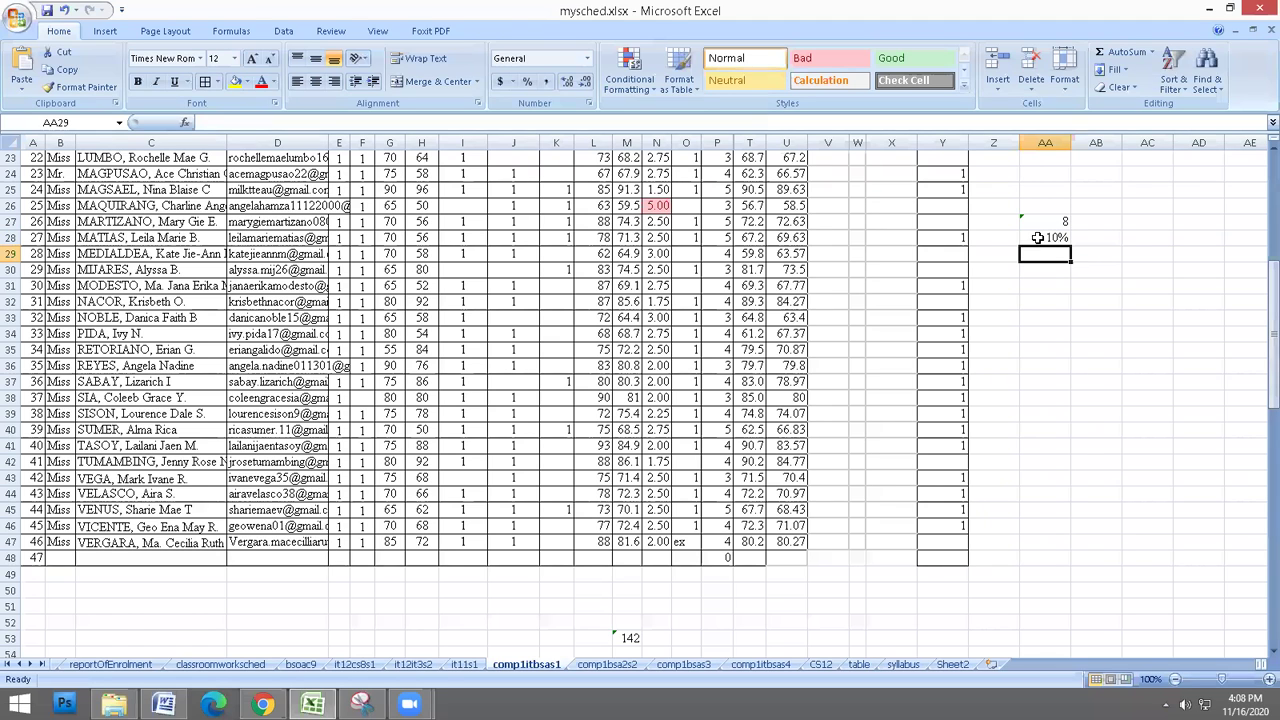
key(Up)
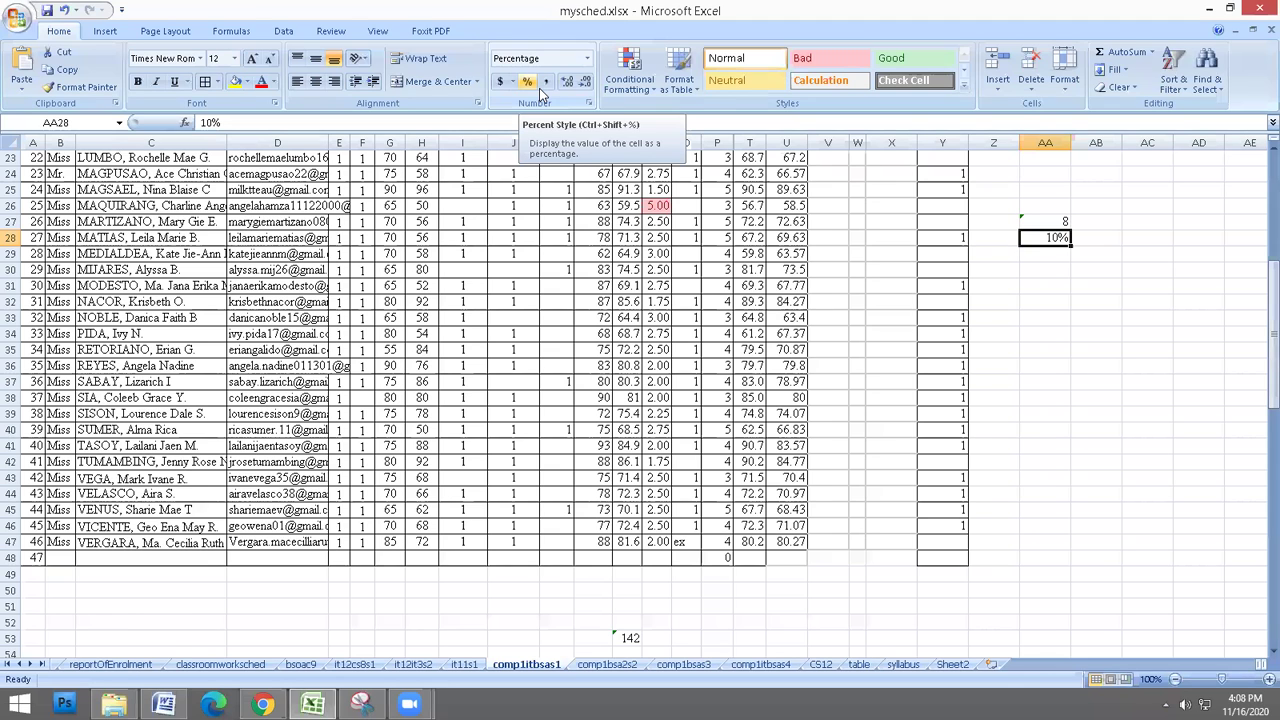
click(566, 81)
click(585, 81)
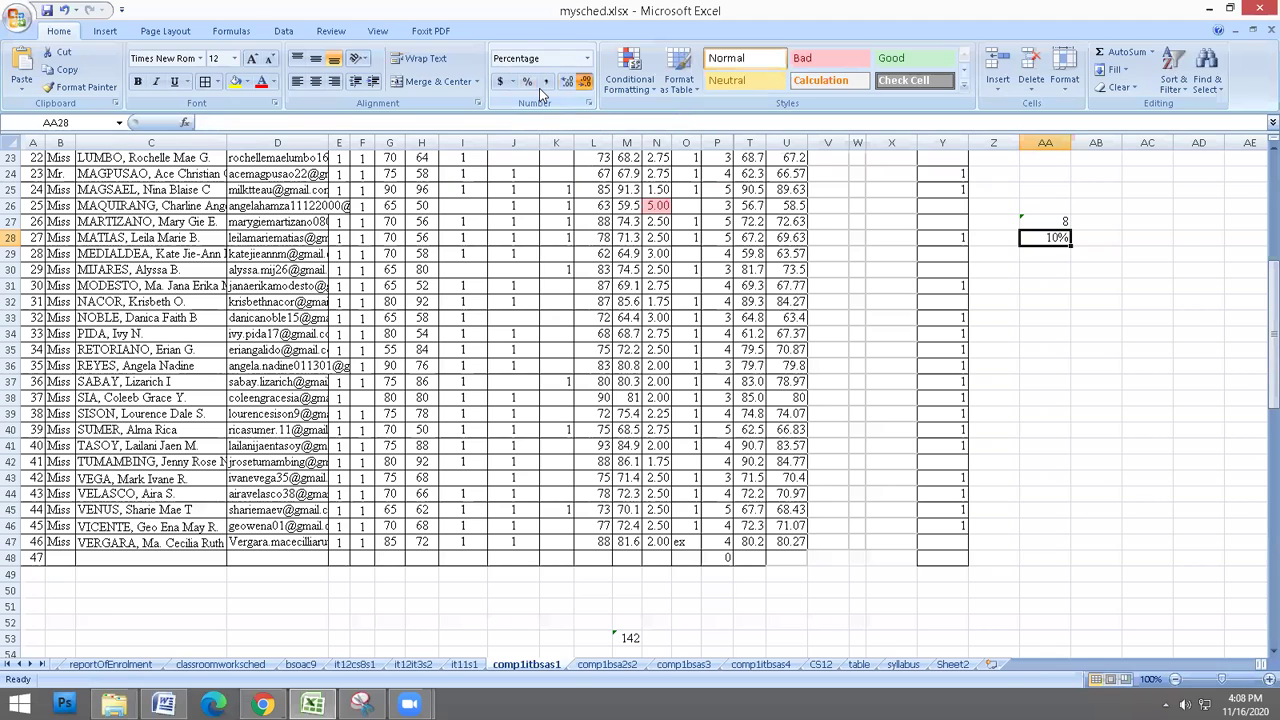
click(585, 81)
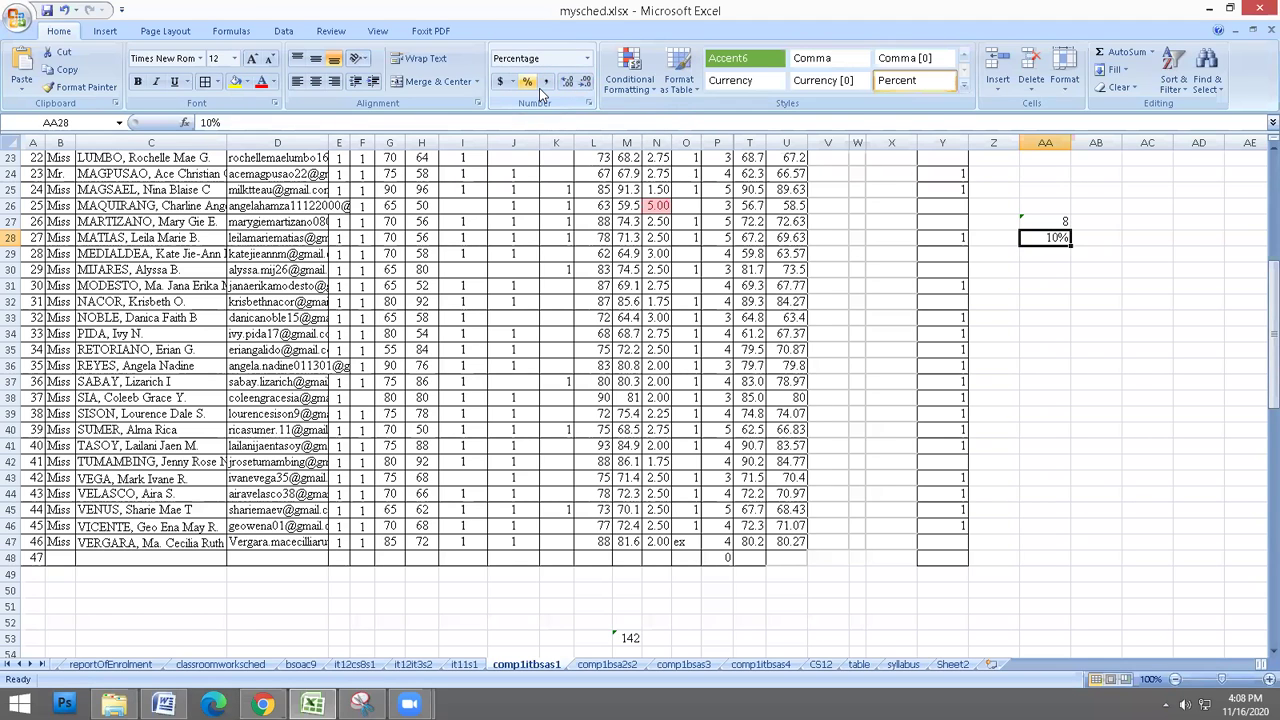
click(539, 88)
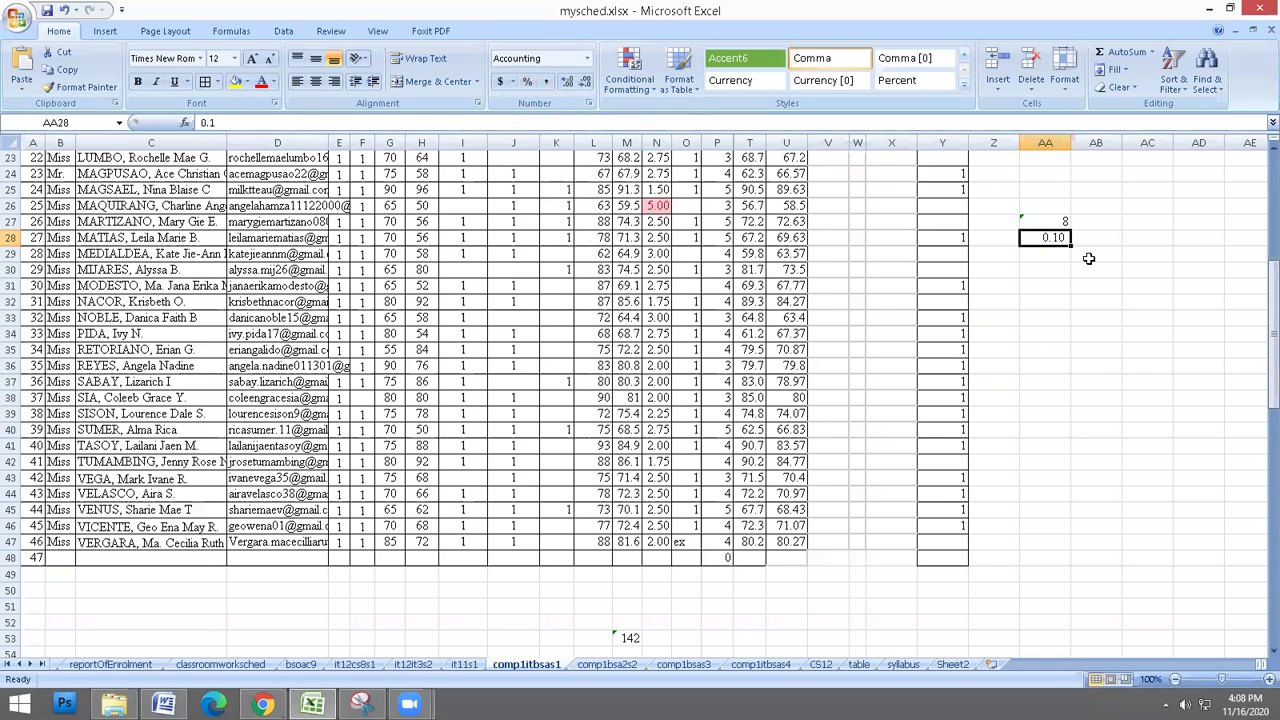
Replace the value in AA28 with 20% and apply the Comma Style to it
text(20)
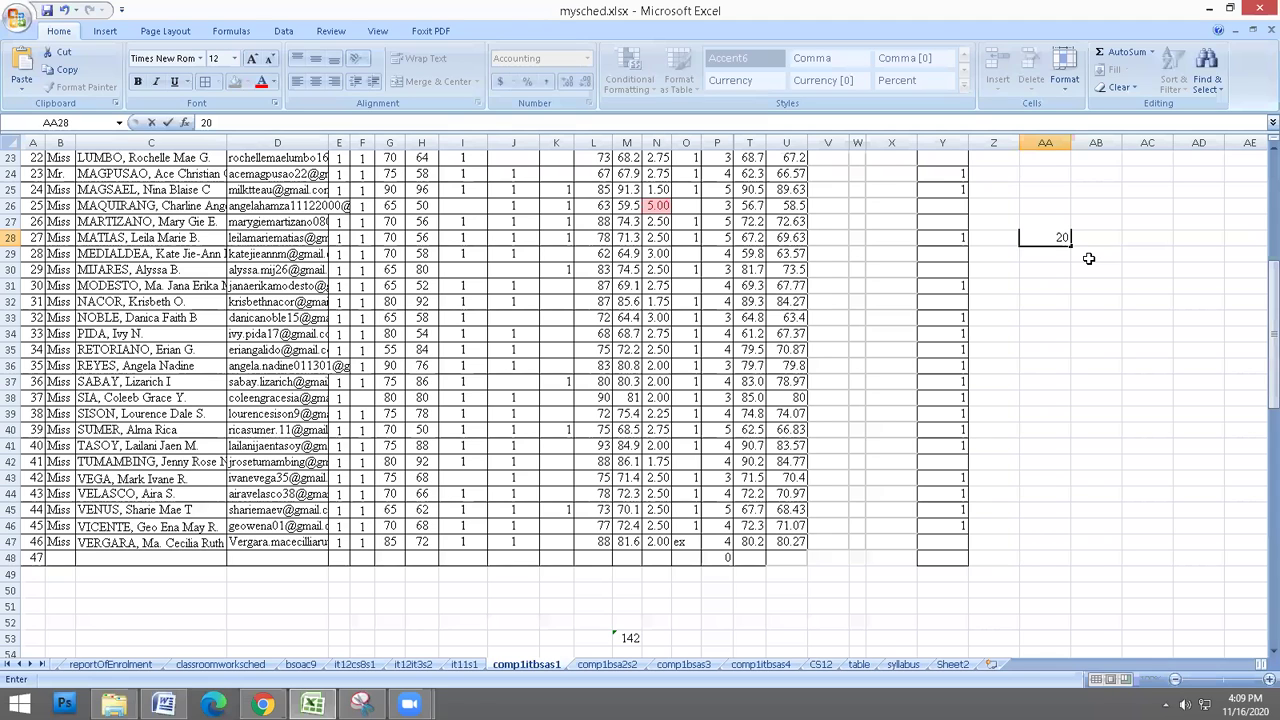
text(%)
key(Return)
key(Up)
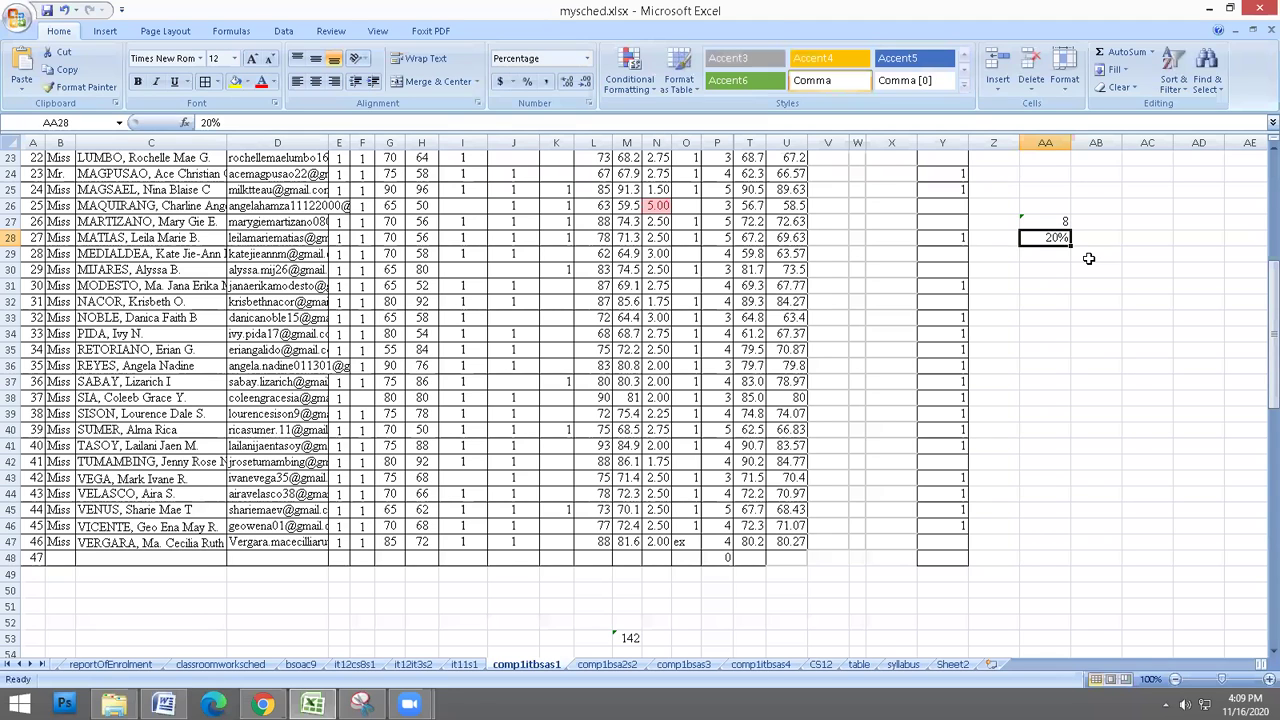
click(550, 88)
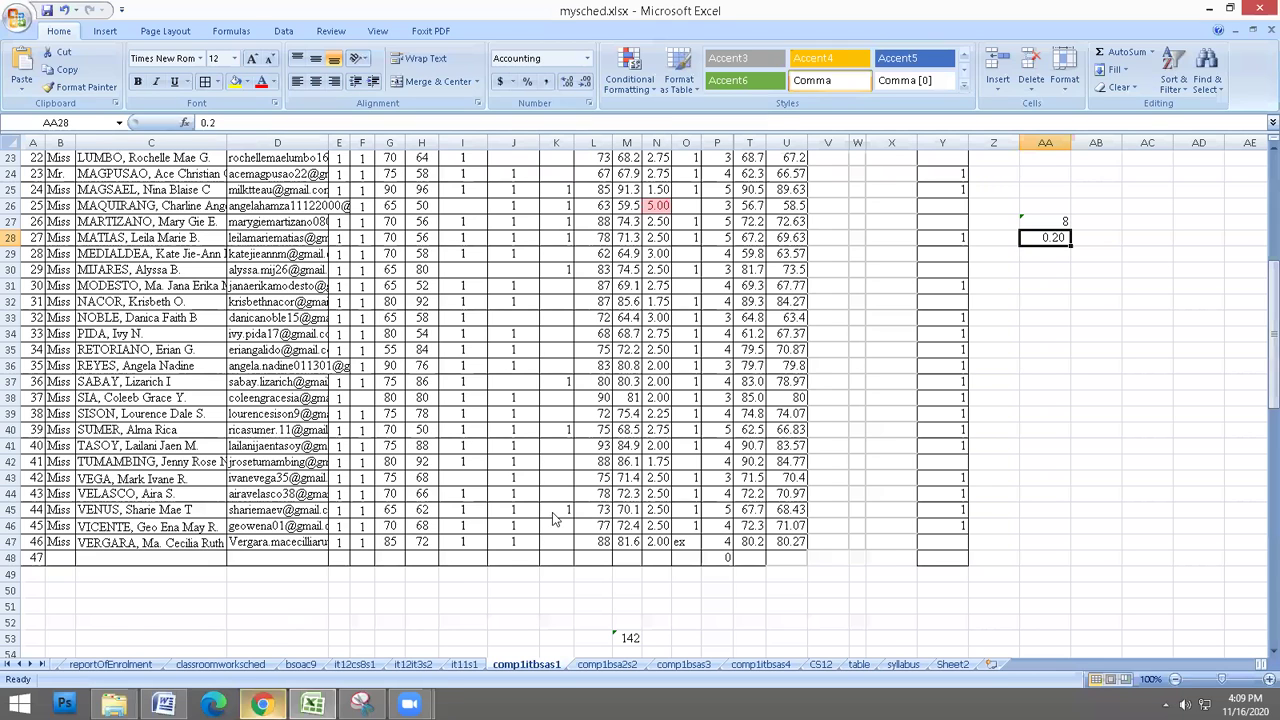
Check the exponentiation example in the browser PDF, return to Excel and enter the formula =10^5 in AA29
key(alt+Tab)
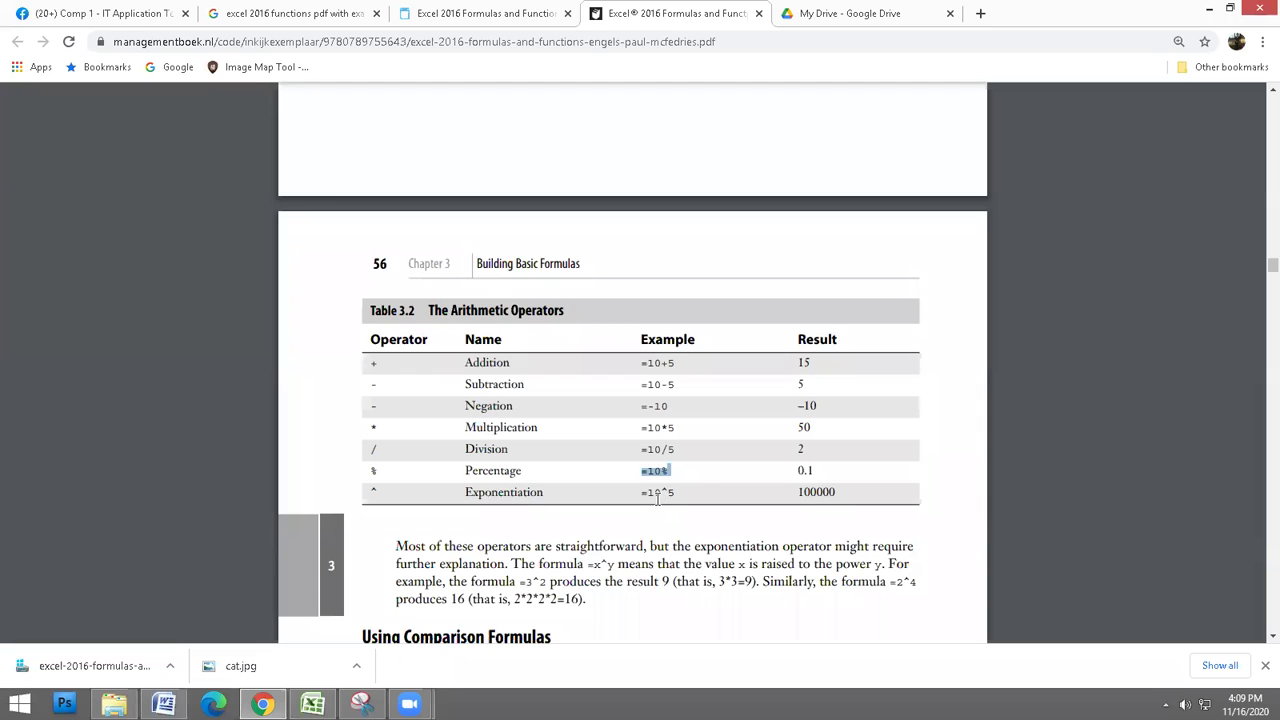
key(alt+Tab)
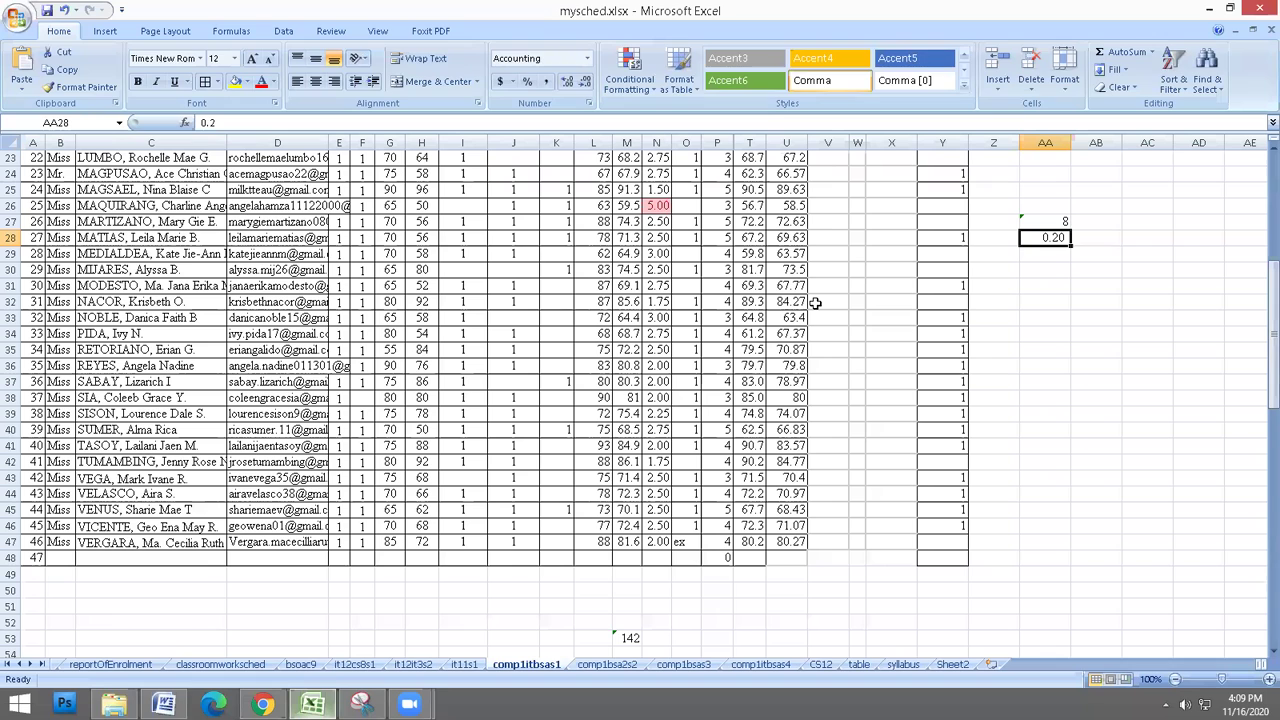
key(Return)
text(=)
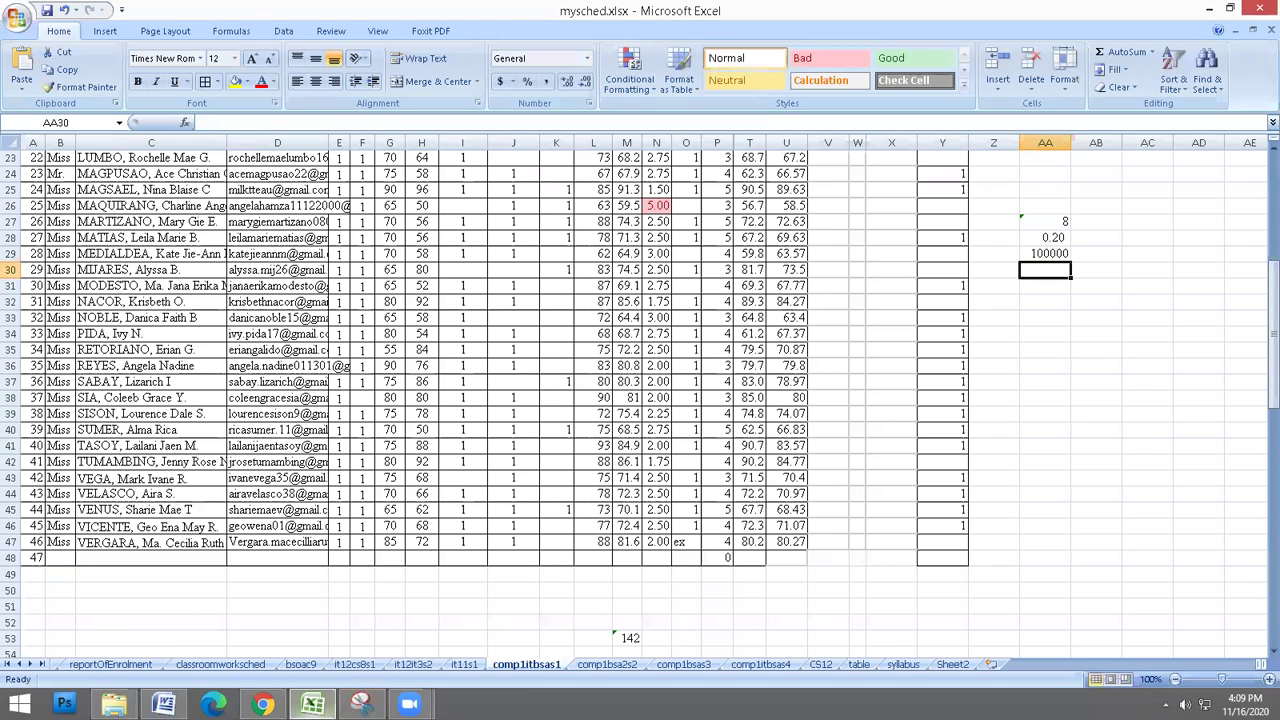
Switch to the browser PDF and highlight the =2^4 example in the exponentiation explanation on page 56
mouse_move(313, 705)
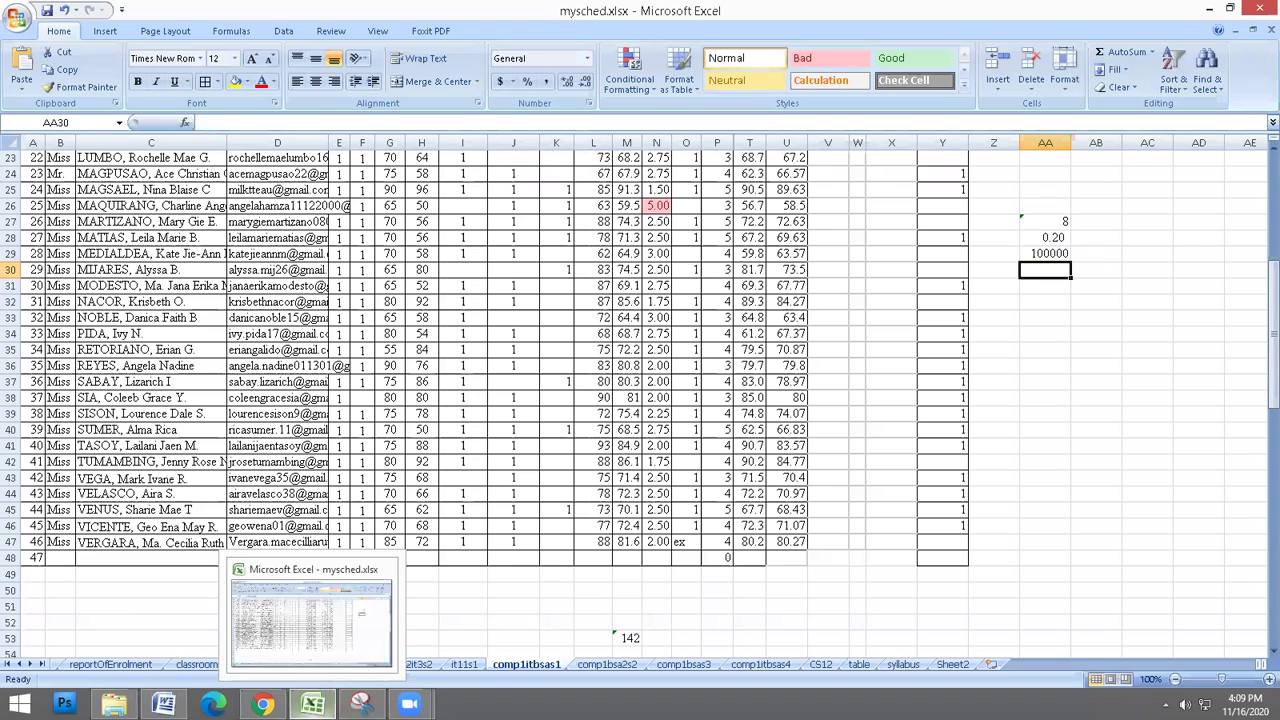
click(277, 672)
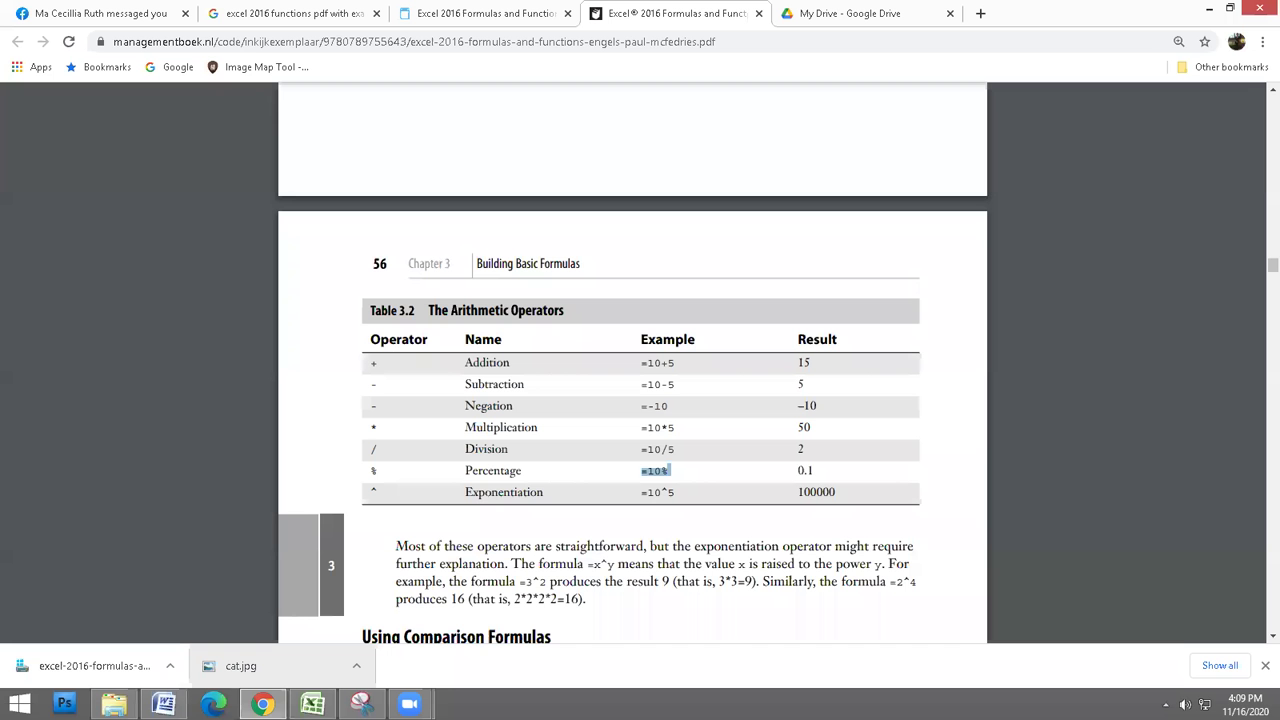
scroll(553, 585, down, 2)
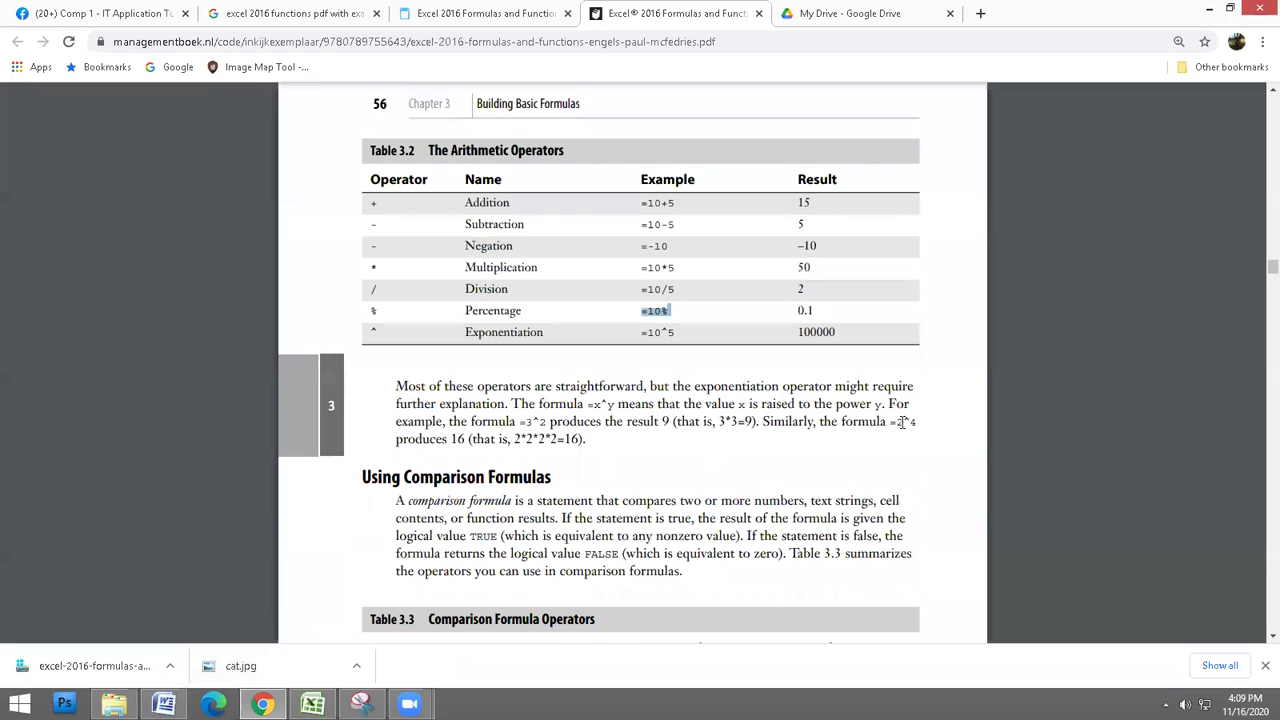
drag(891, 422, 911, 425)
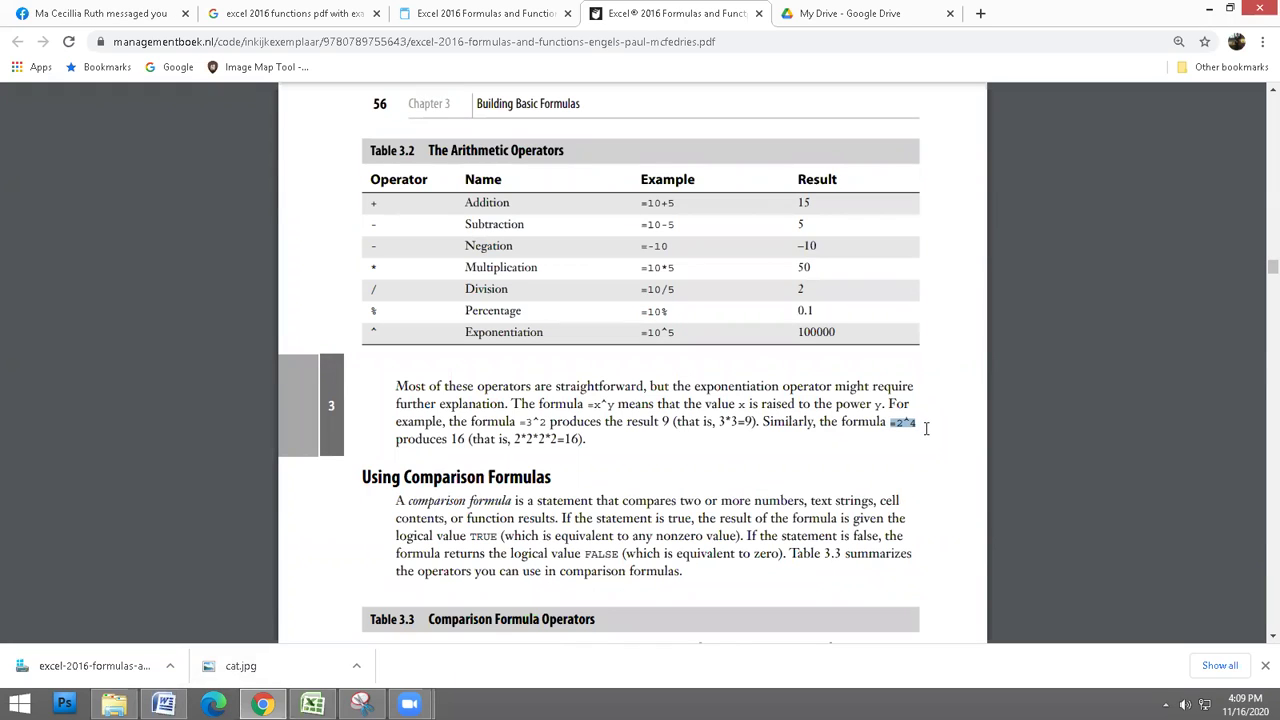
click(905, 423)
Examine Table 3.3, Comparison Formula Operators, in the PDF and highlight the "=" operator
scroll(918, 435, down, 1)
scroll(918, 435, down, 2)
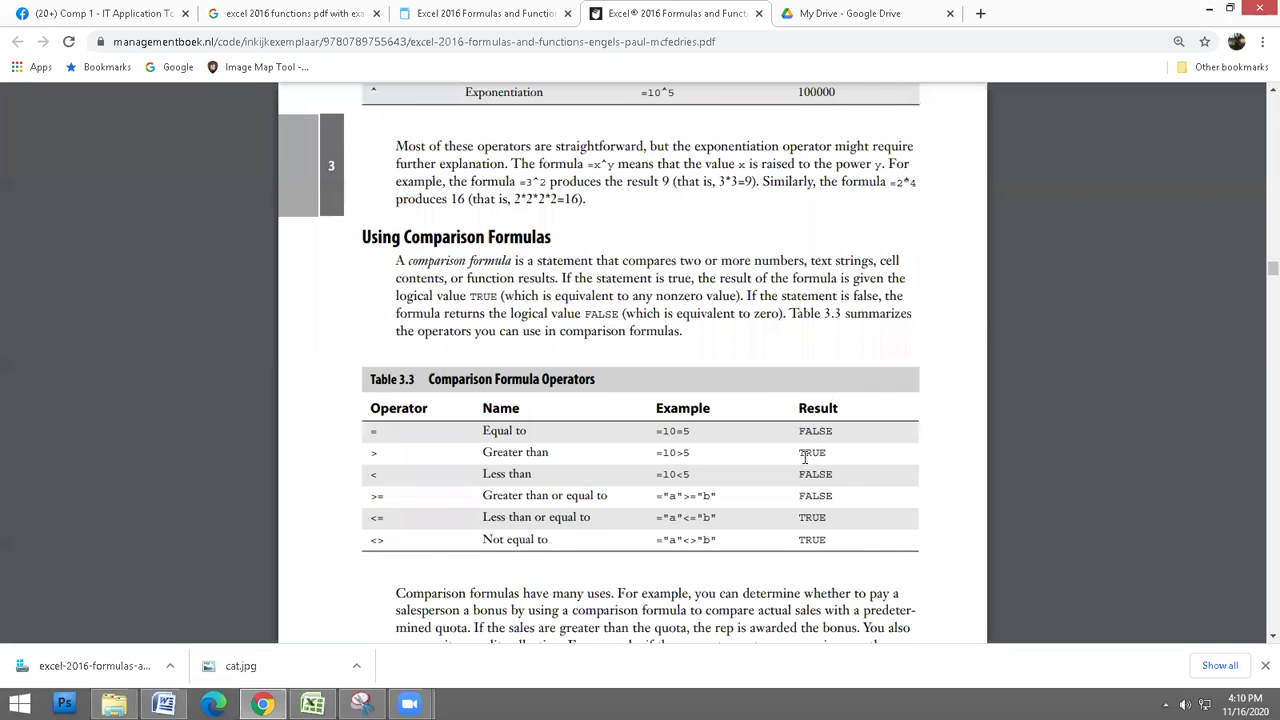
scroll(805, 456, down, 1)
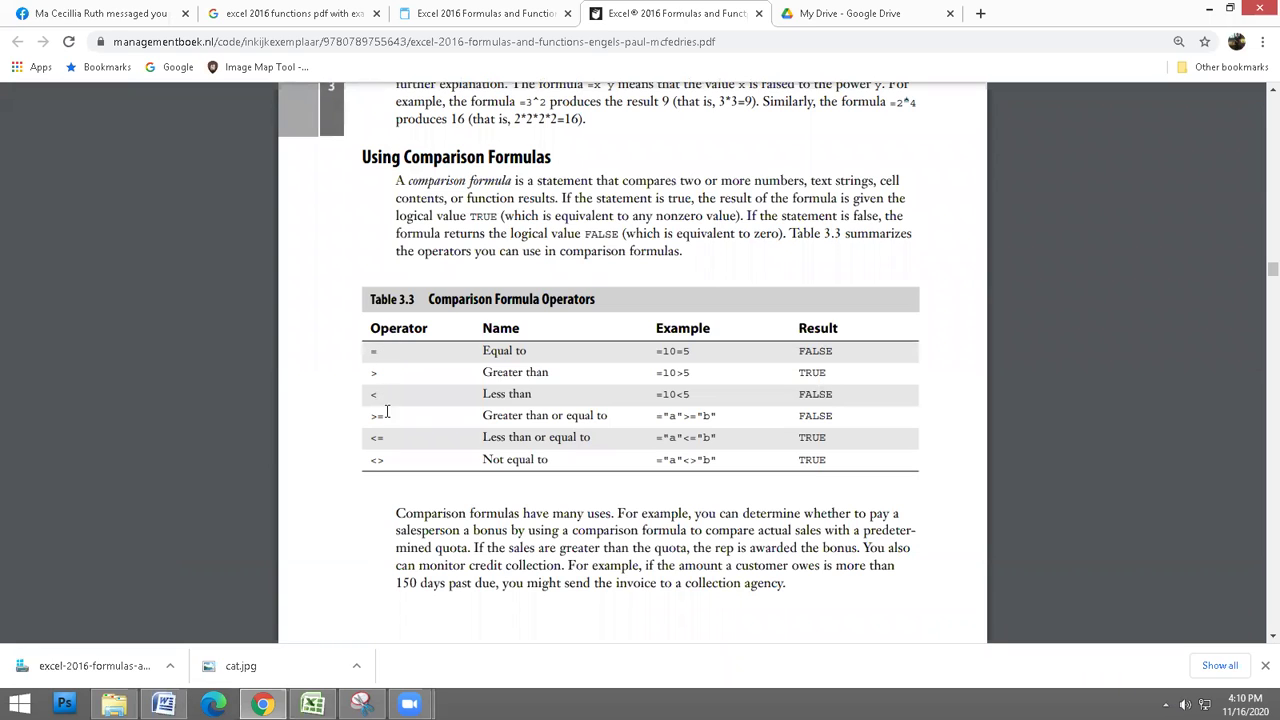
double_click(372, 352)
click(375, 355)
Check the Excel worksheet, read the Using Text Formulas section on page 57 of the browser PDF, and return to Excel
key(alt+Tab)
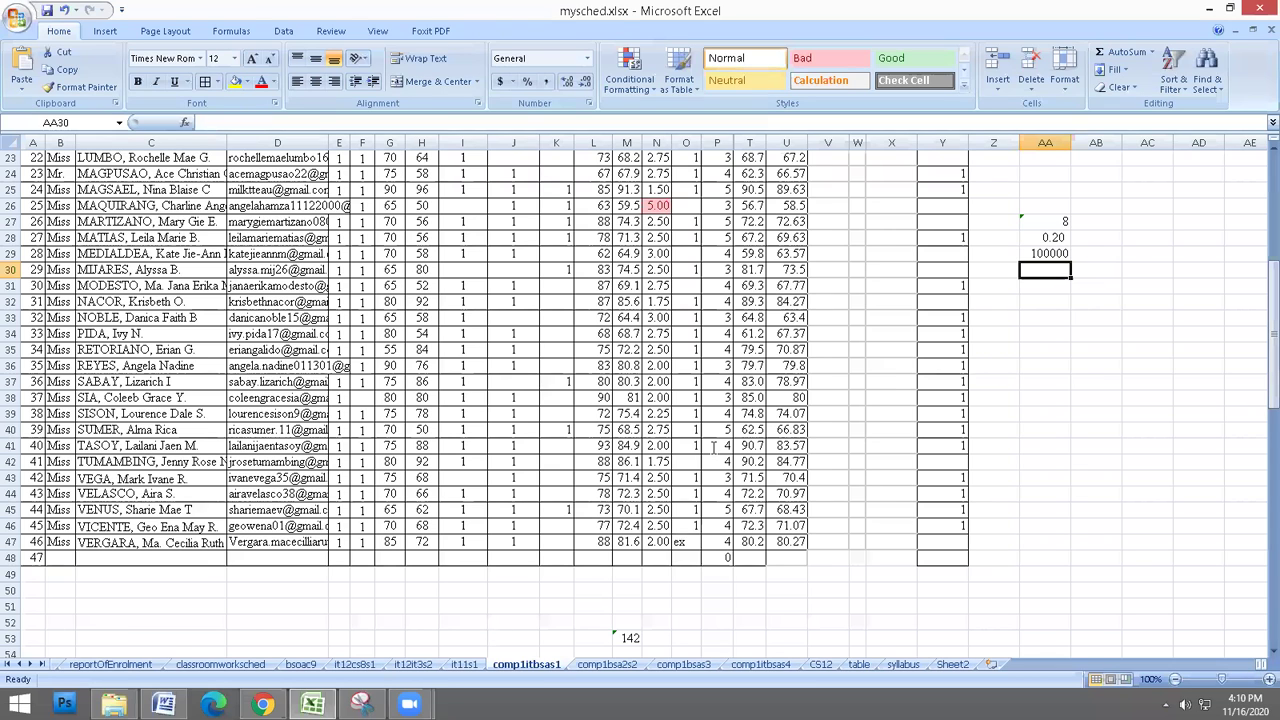
key(alt+Tab)
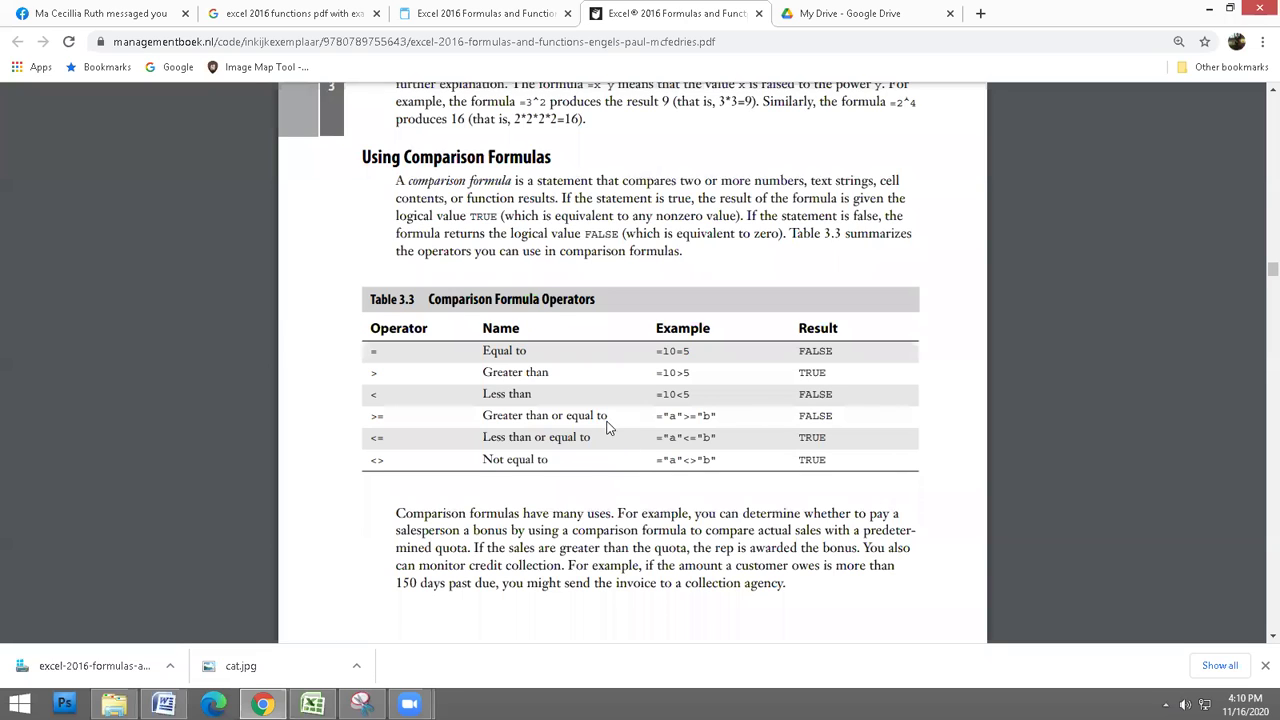
scroll(609, 427, down, 5)
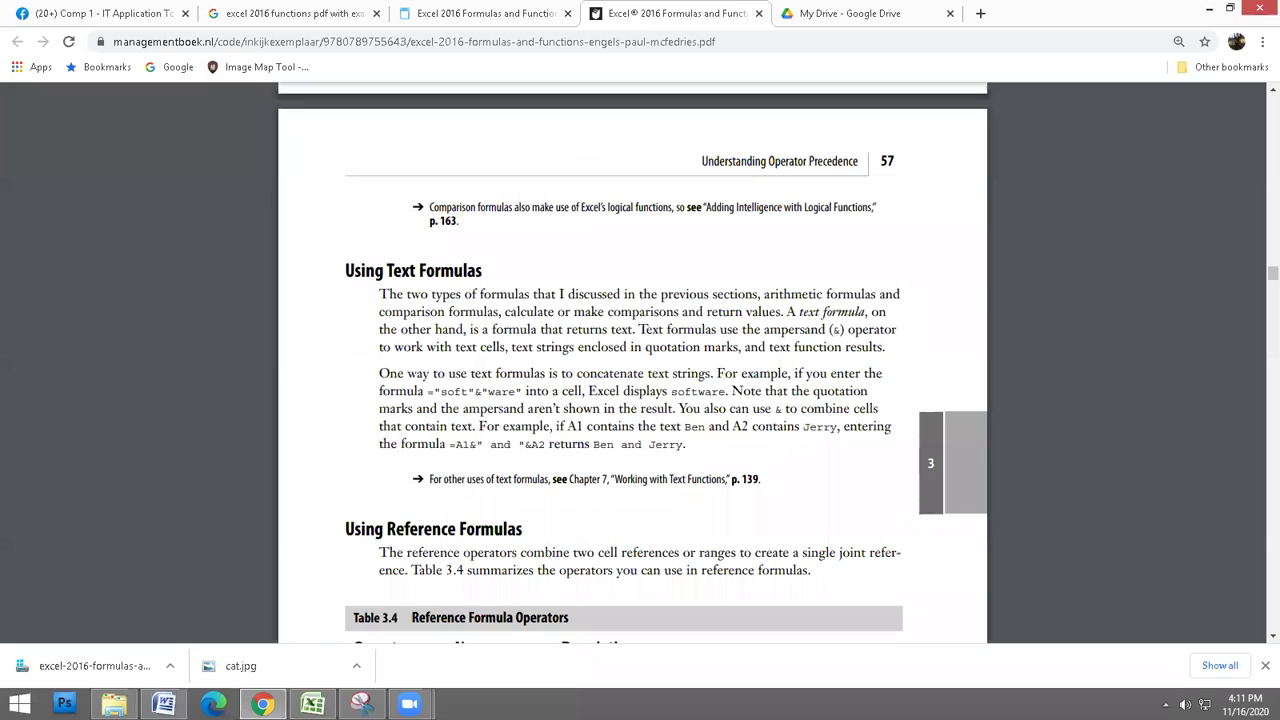
key(alt+Tab)
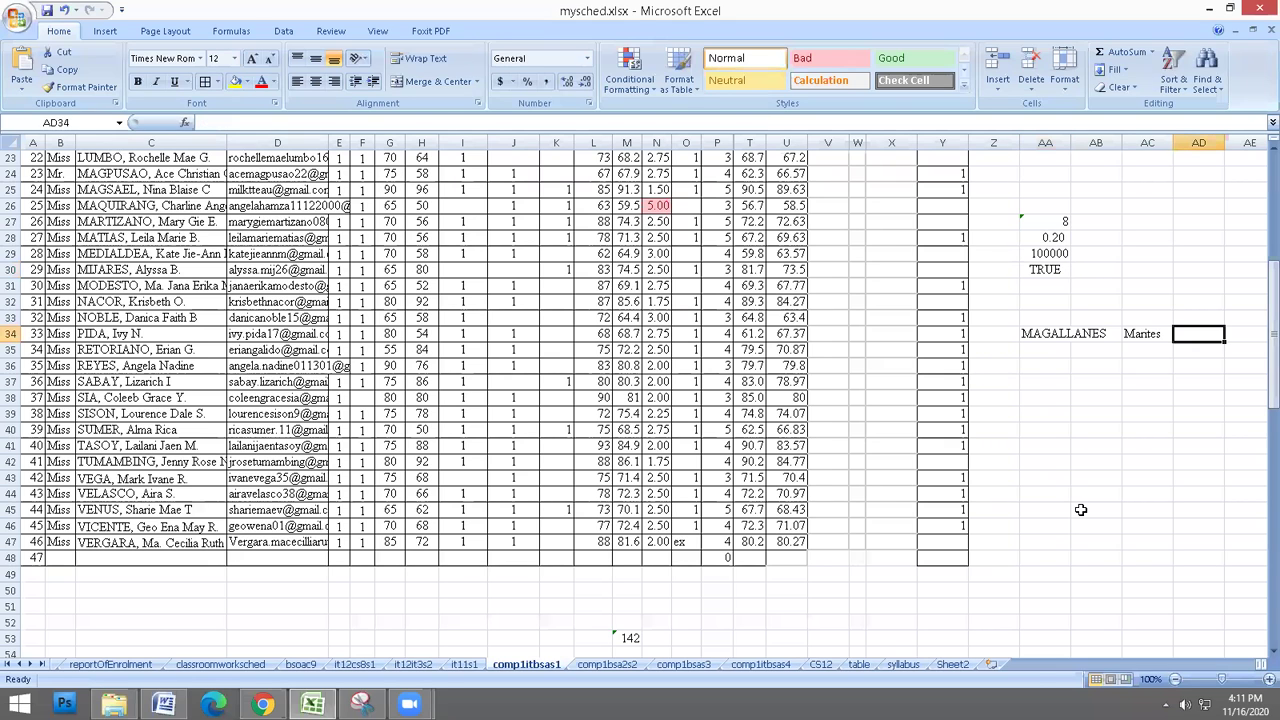
Enter the middle initial in AD34 and join the name parts in AA41 with =CONCATENATE(AC34,AD34,AA34)
key(Caps_Lock)
text(M)
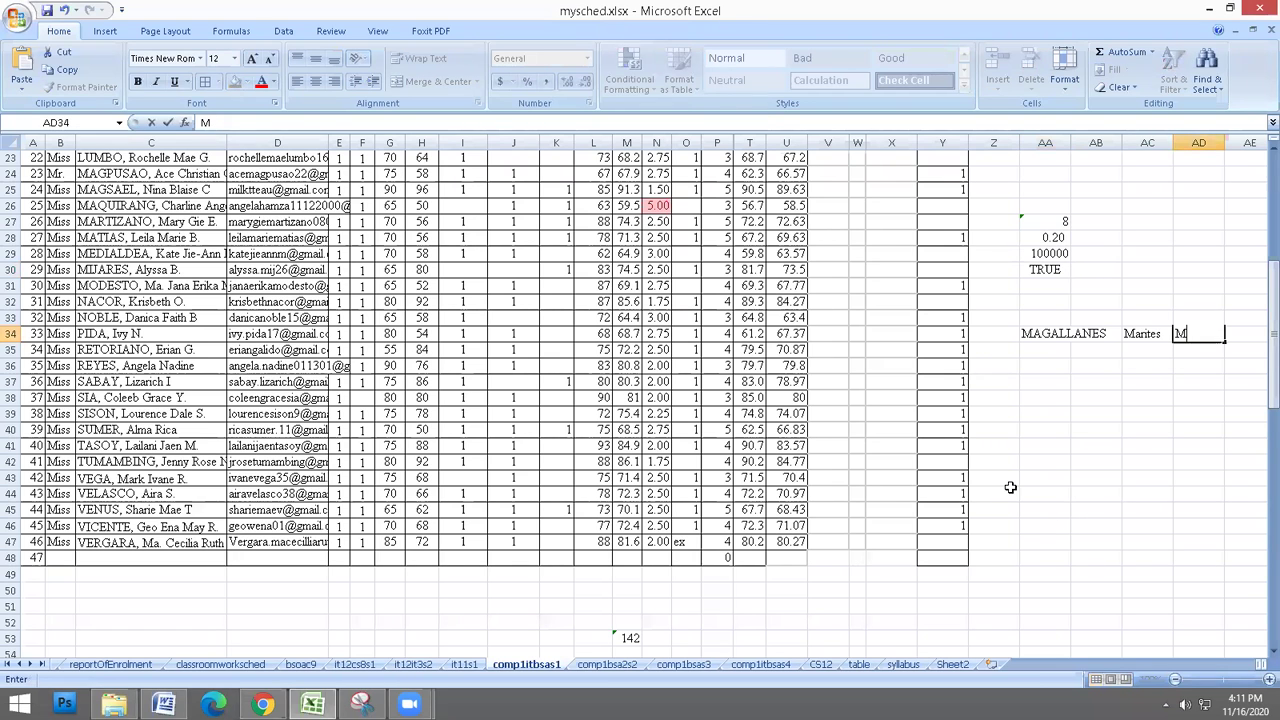
click(1046, 446)
text(=)
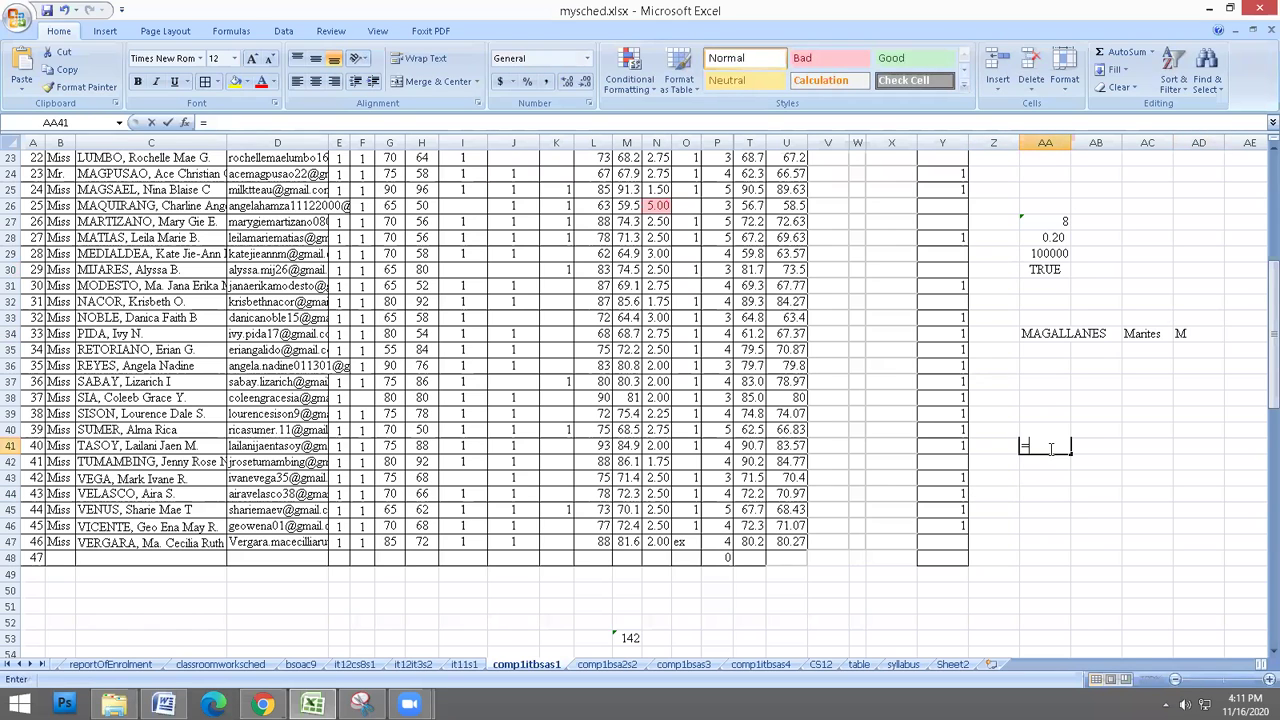
text(CON)
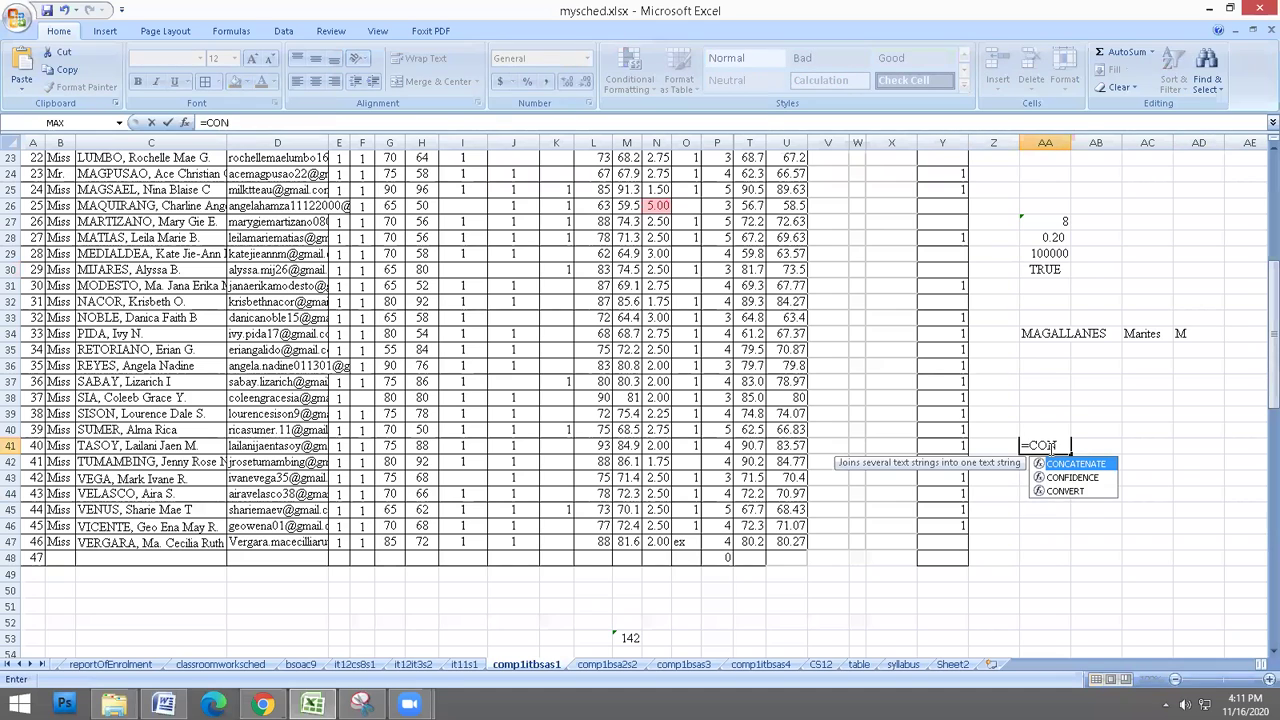
key(Tab)
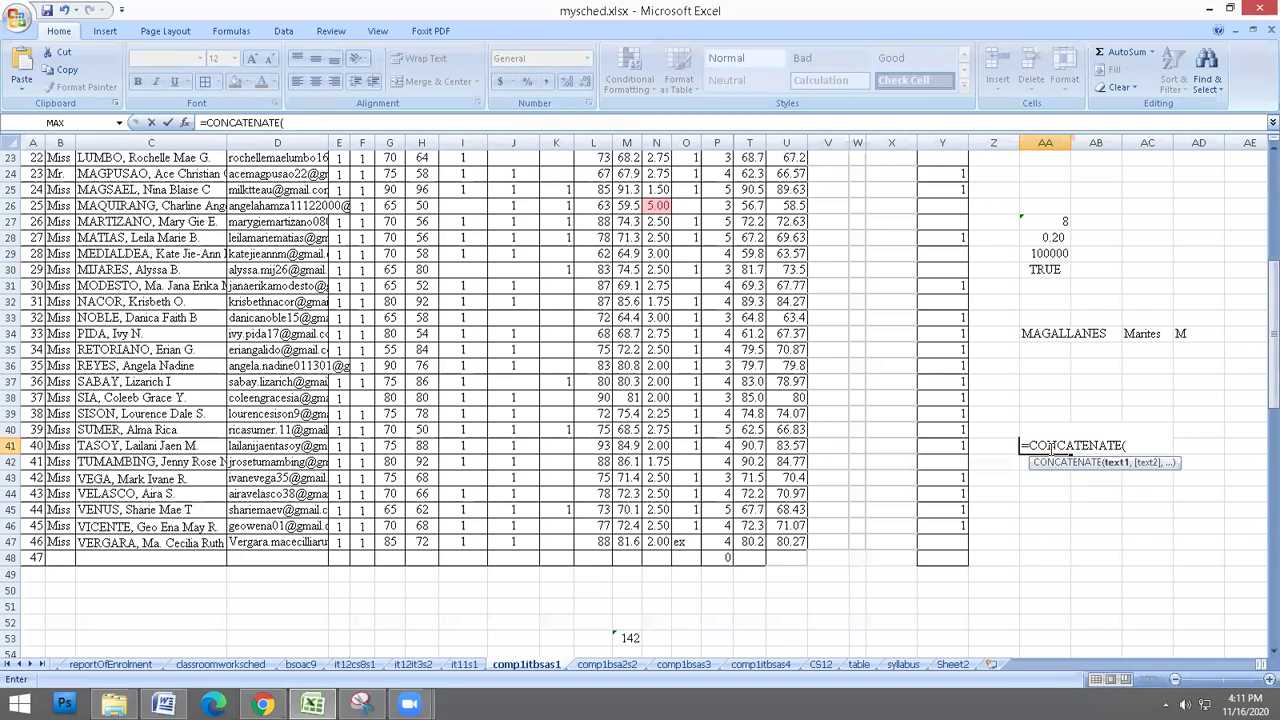
click(1148, 336)
text(,)
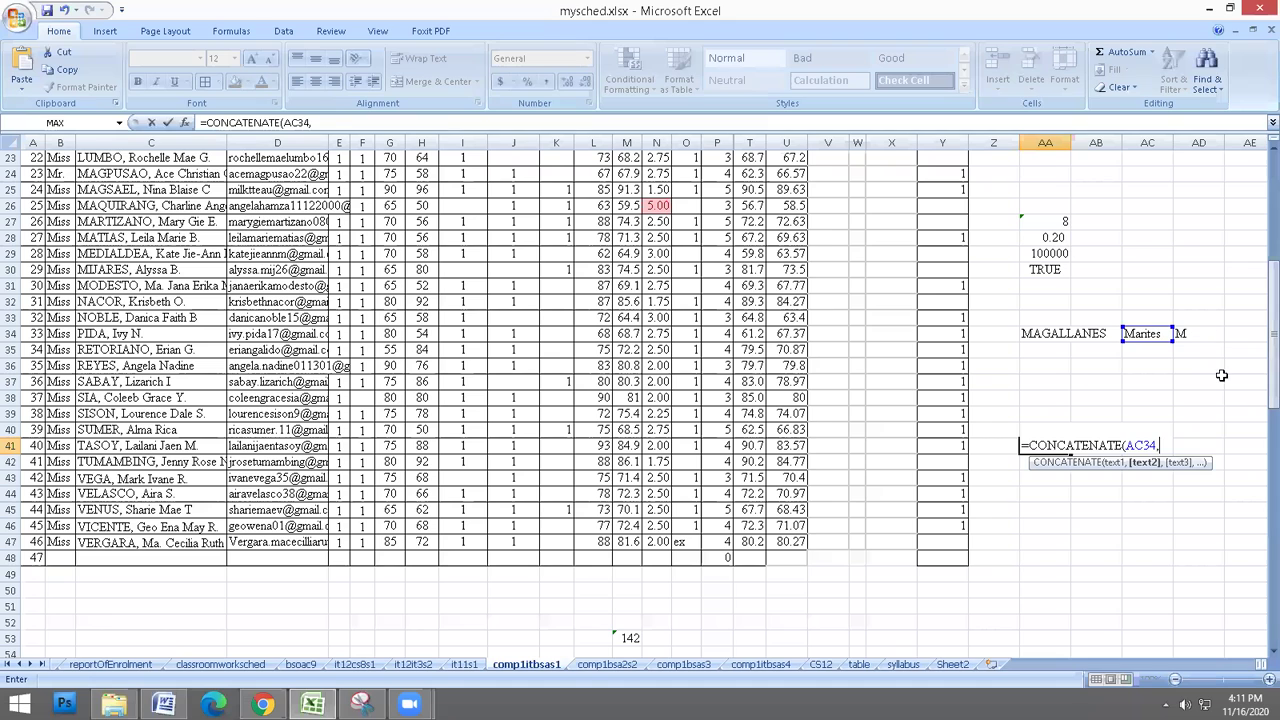
click(1200, 335)
text(,)
click(1058, 335)
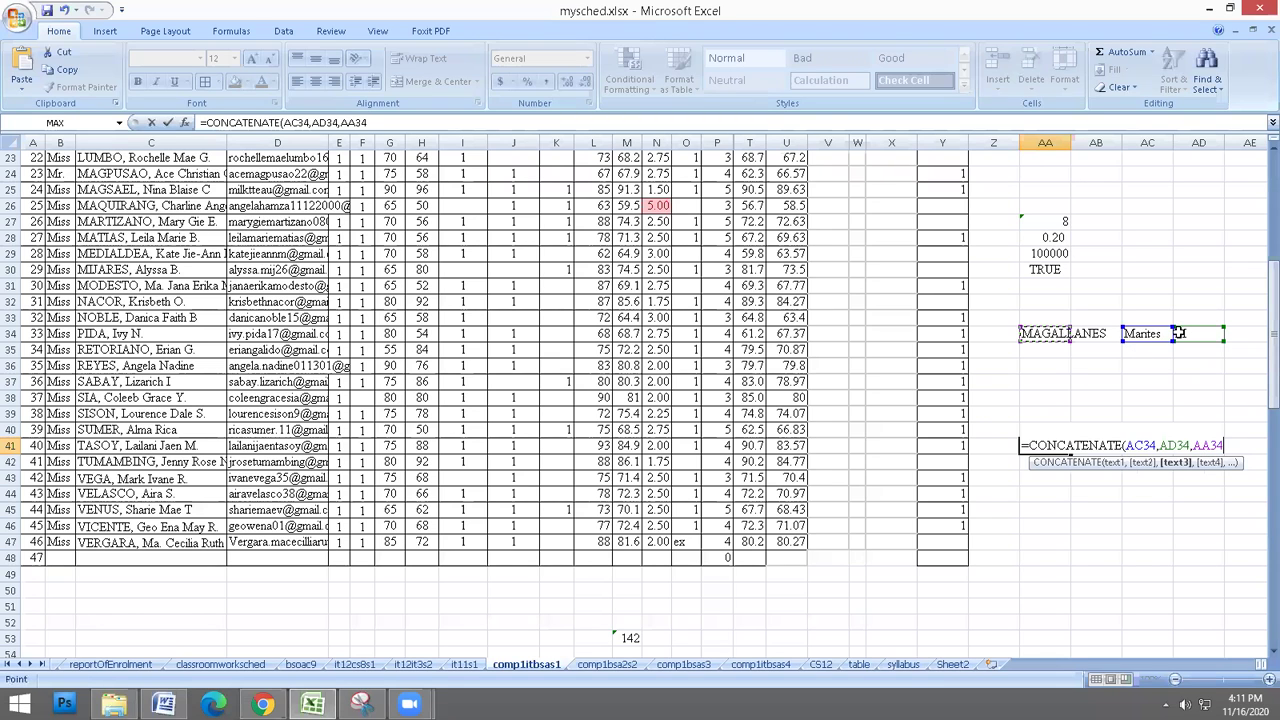
text())
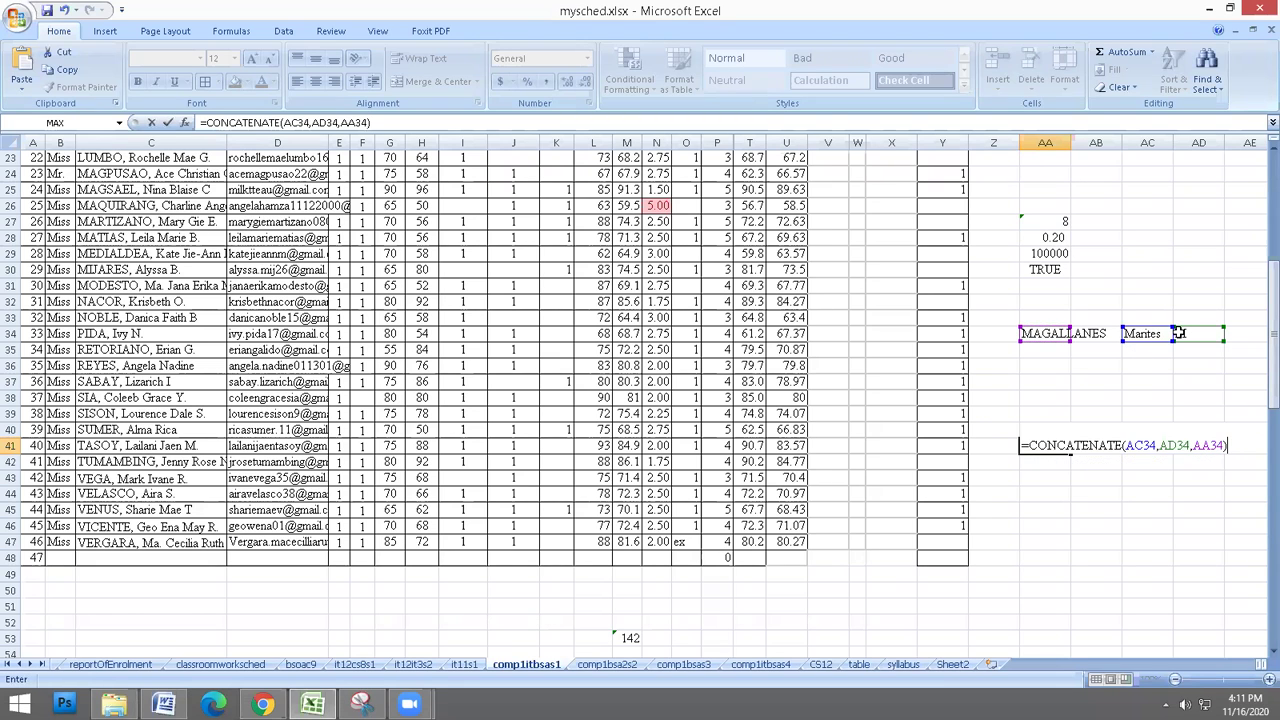
key(Return)
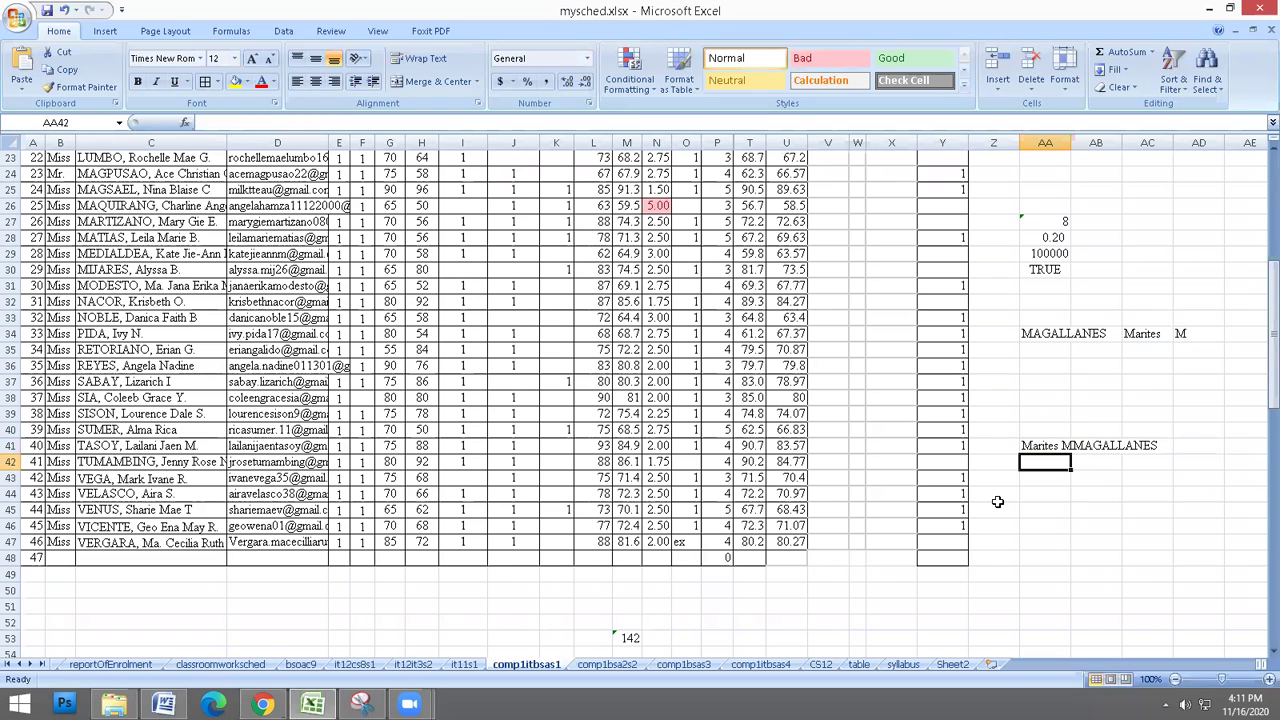
Add a space argument between the middle initial and surname in AA41, making the formula =CONCATENATE(AC34,AD34," ",AA34)
click(1037, 441)
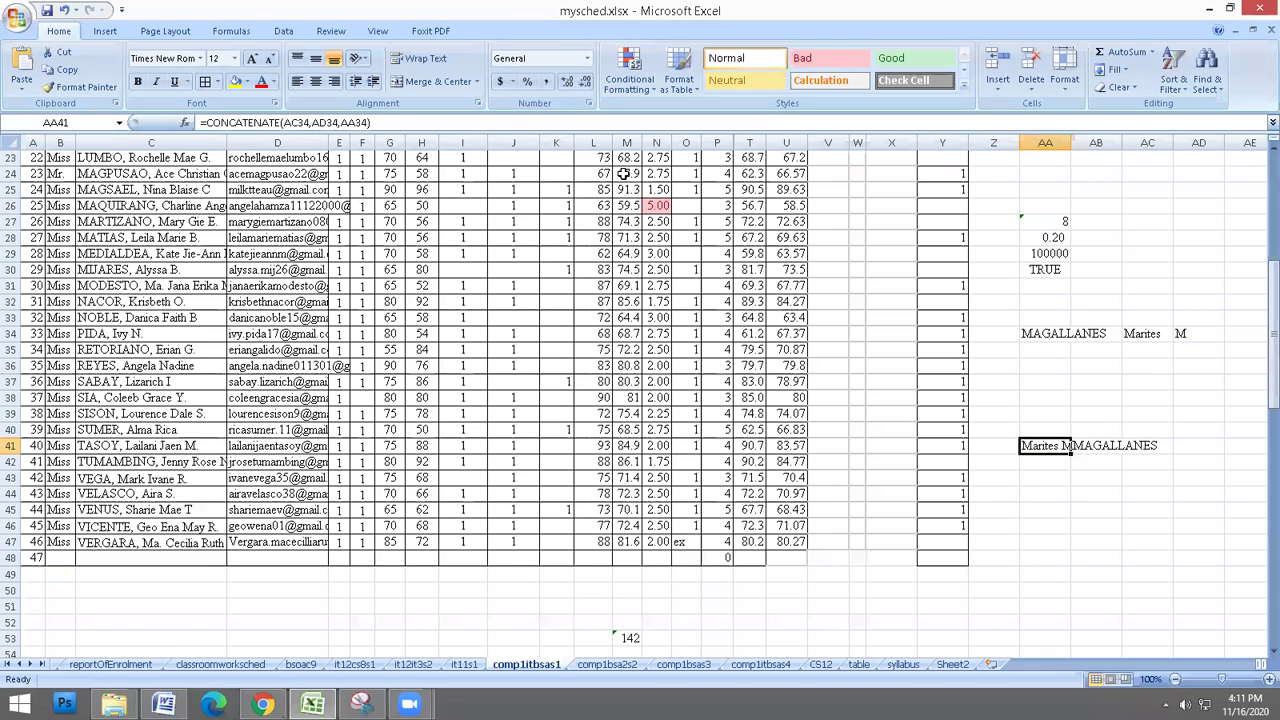
click(341, 123)
text(" ")
key(BackSpace)
text(,)
key(Return)
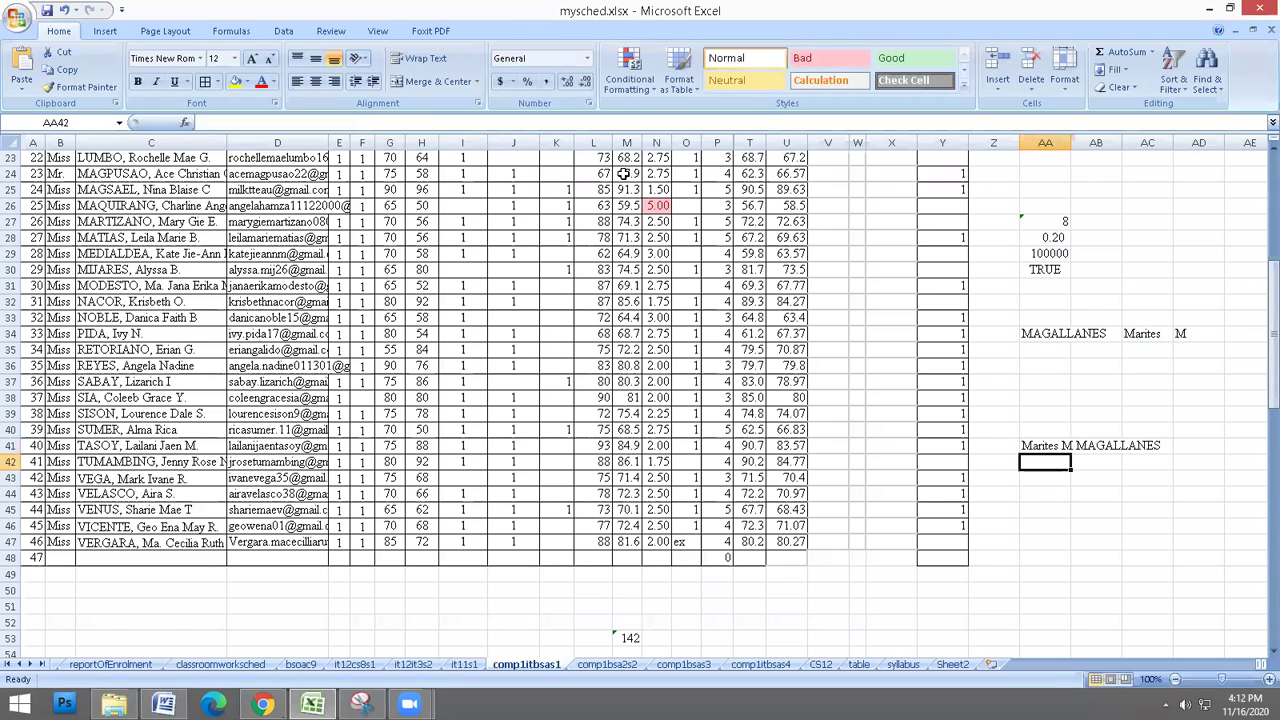
Add a period before the space in AA41's separator, making the formula =CONCATENATE(AC34,AD34,". ",AA34), and reselect the cell
click(1026, 445)
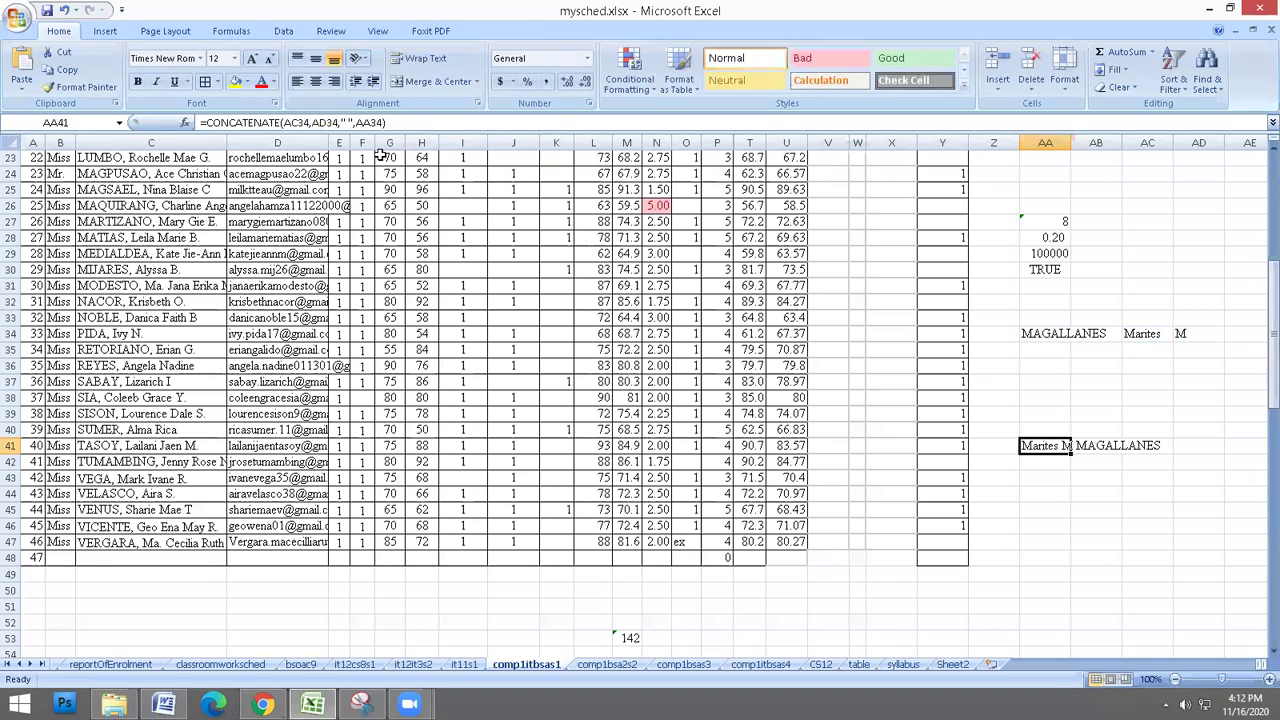
click(347, 122)
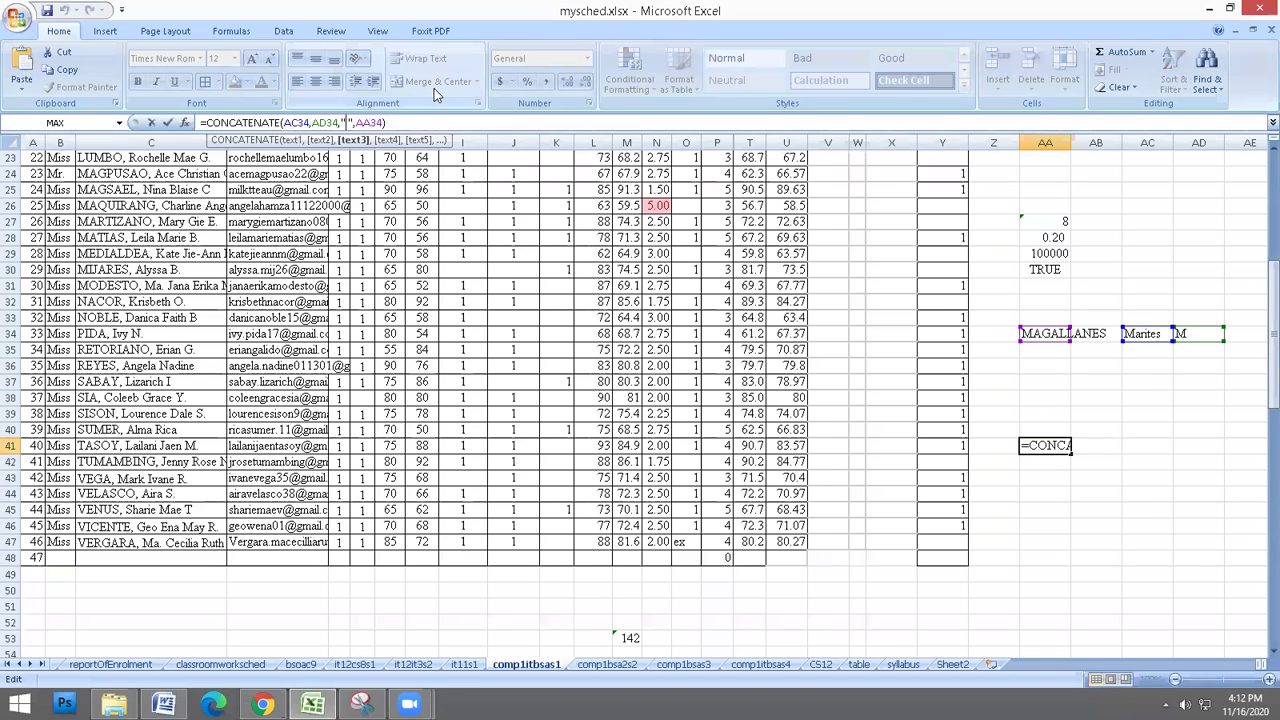
text(.)
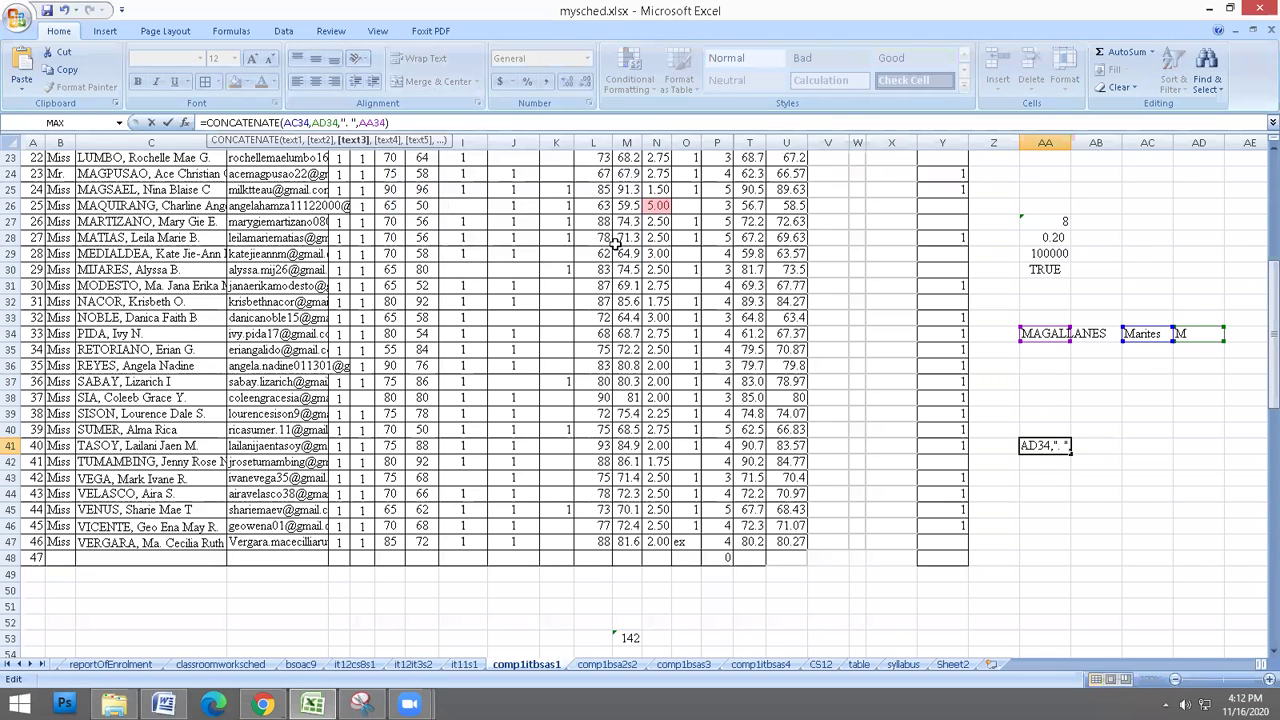
key(Return)
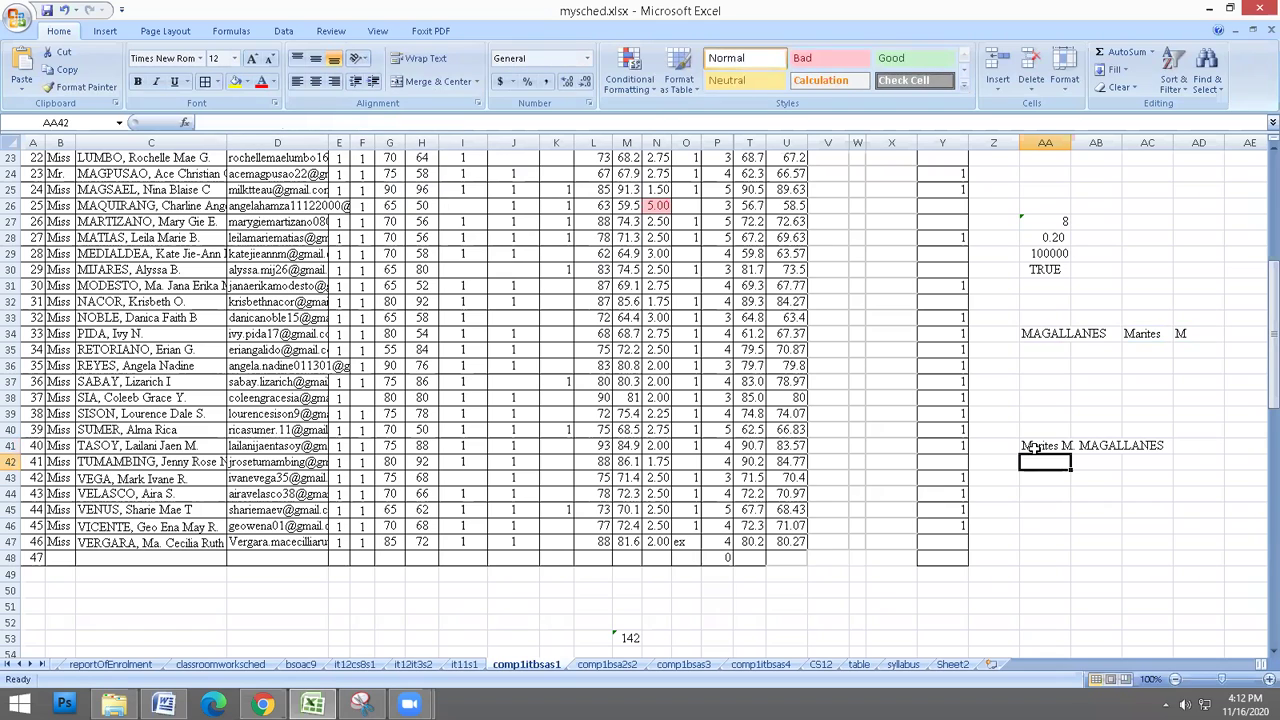
click(1037, 447)
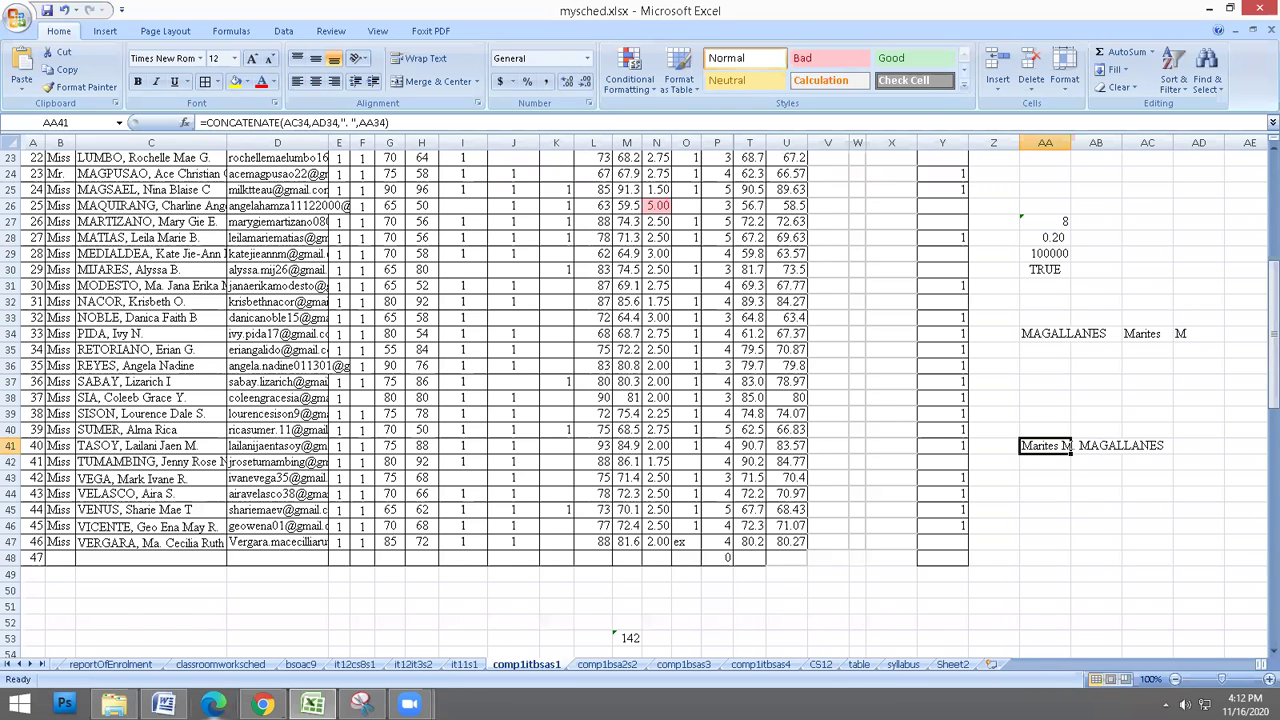
Switch to the browser PDF, read Table 3.4, Reference Formula Operators, and highlight the A1:C5 range example
click(263, 704)
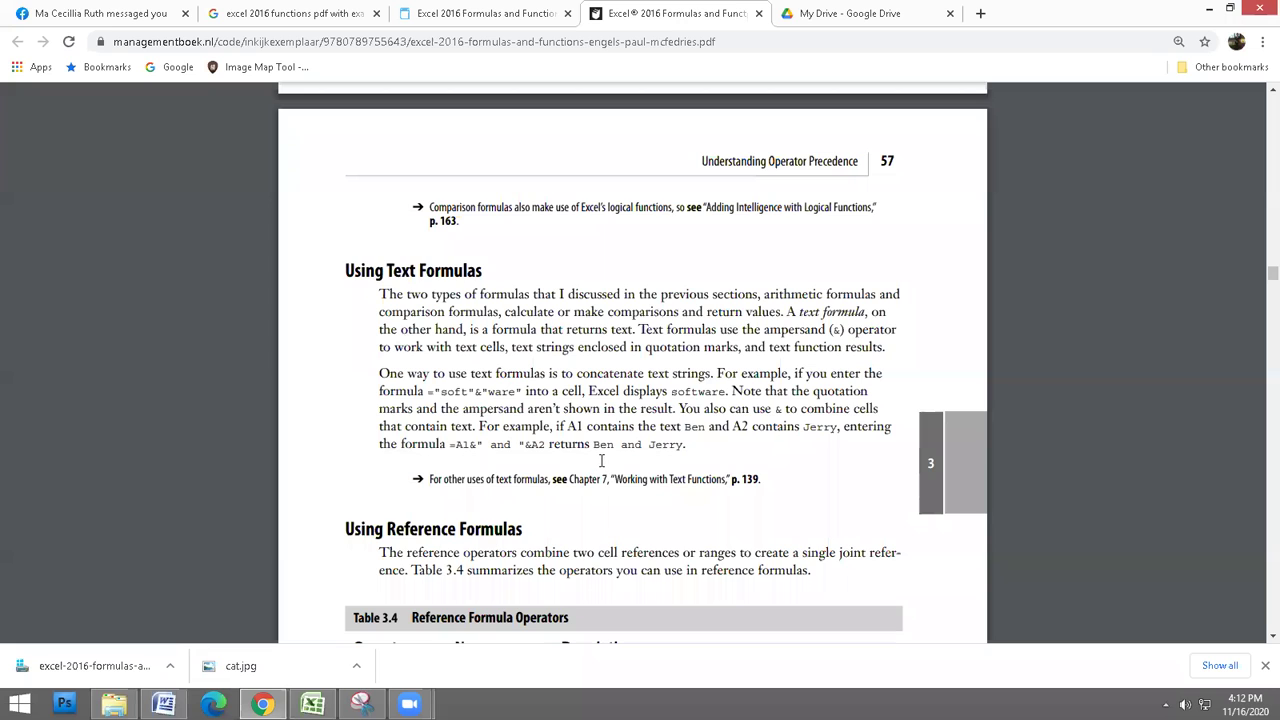
scroll(601, 460, down, 2)
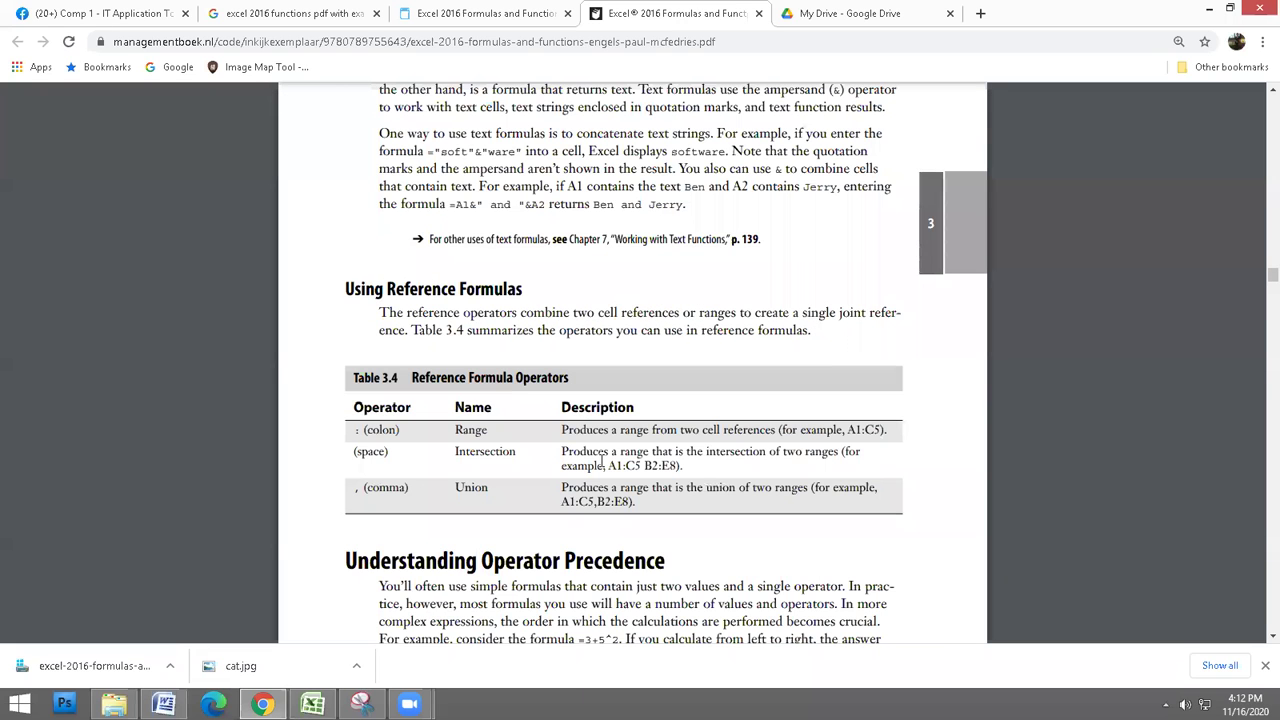
scroll(394, 300, down, 2)
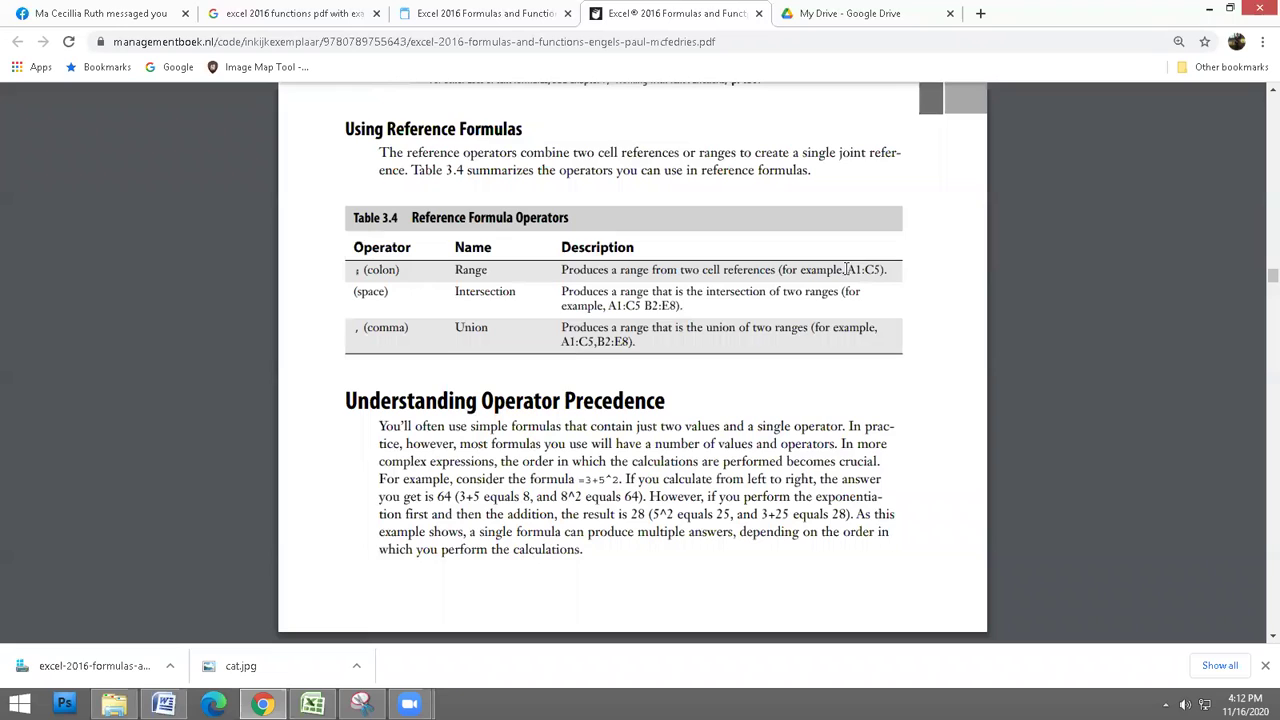
drag(847, 270, 882, 271)
Return to Excel and start a formula in AD11 that references the range A1:C5
click(313, 704)
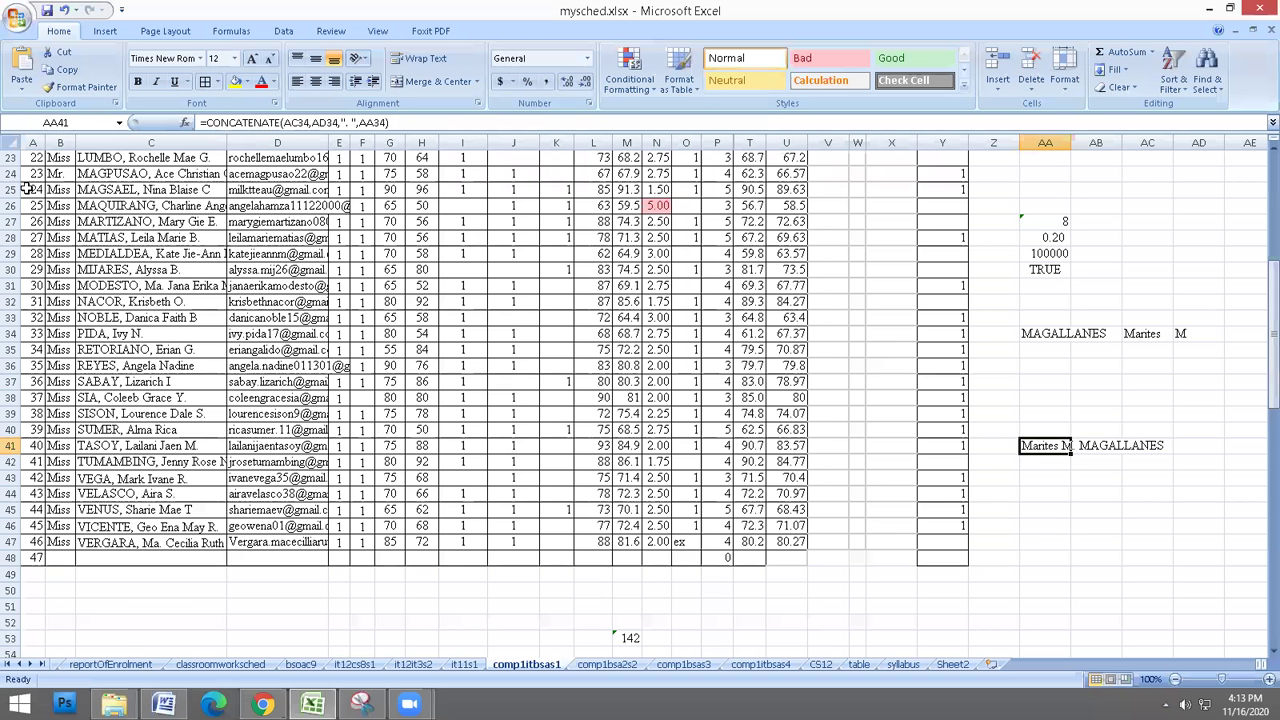
scroll(36, 158, up, 8)
drag(36, 158, 198, 254)
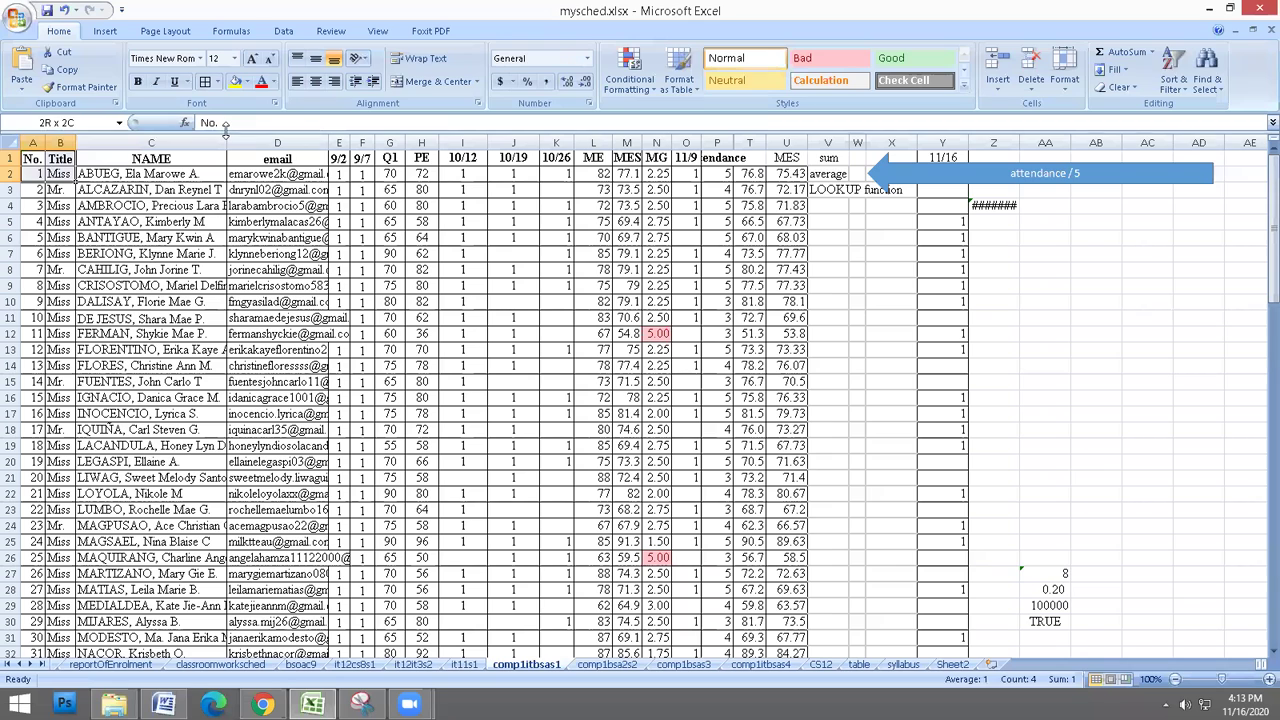
click(1198, 318)
text(=)
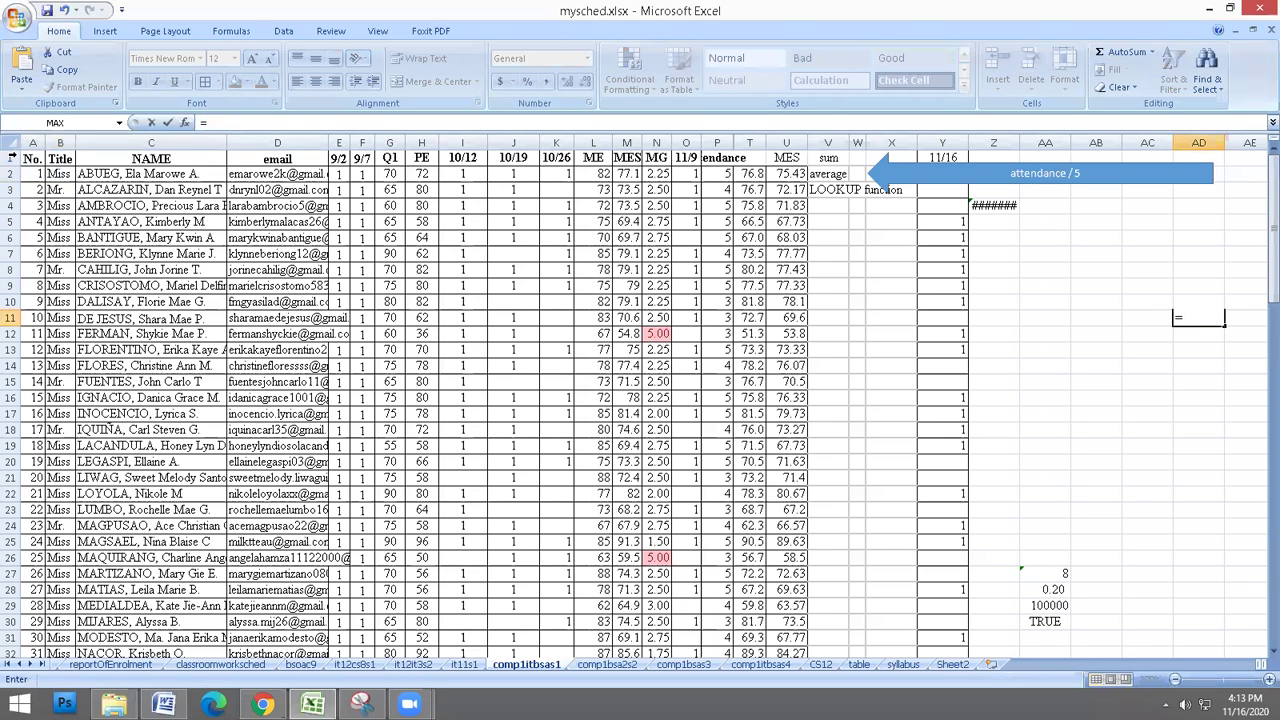
click(28, 159)
drag(62, 182, 150, 224)
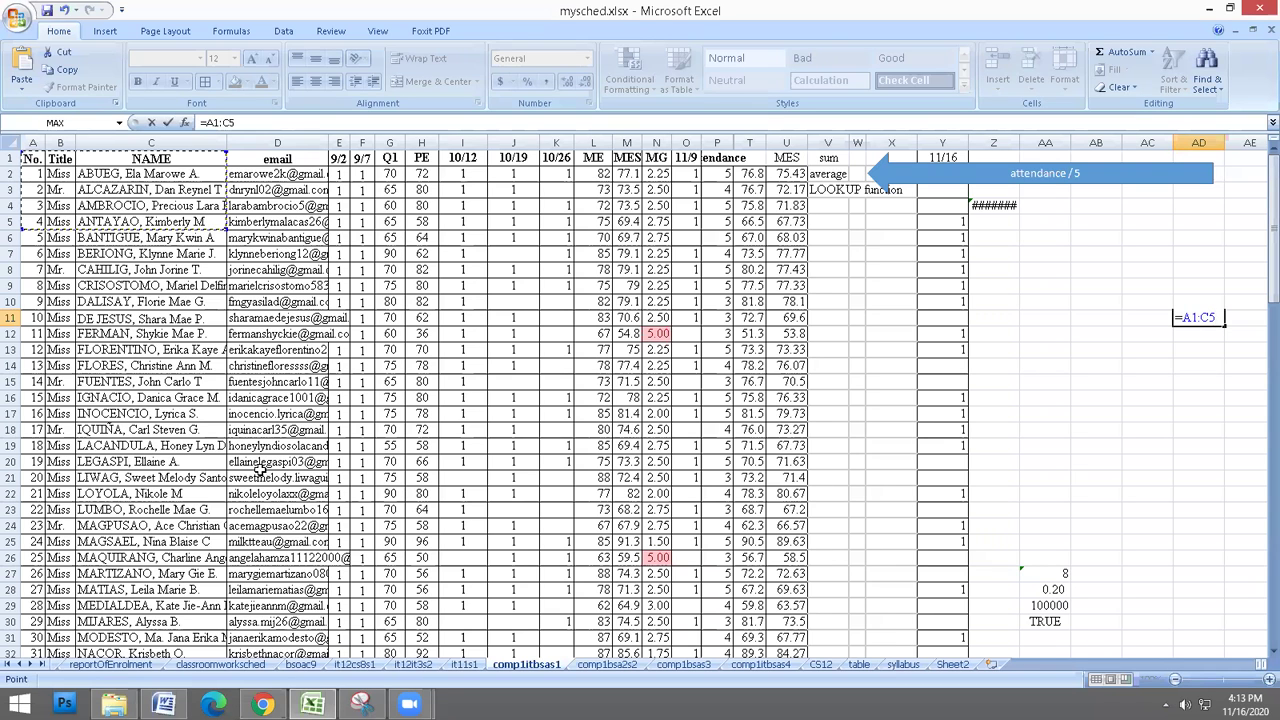
Switch to the browser PDF and read the Order of Precedence section with Table 3.5
click(265, 697)
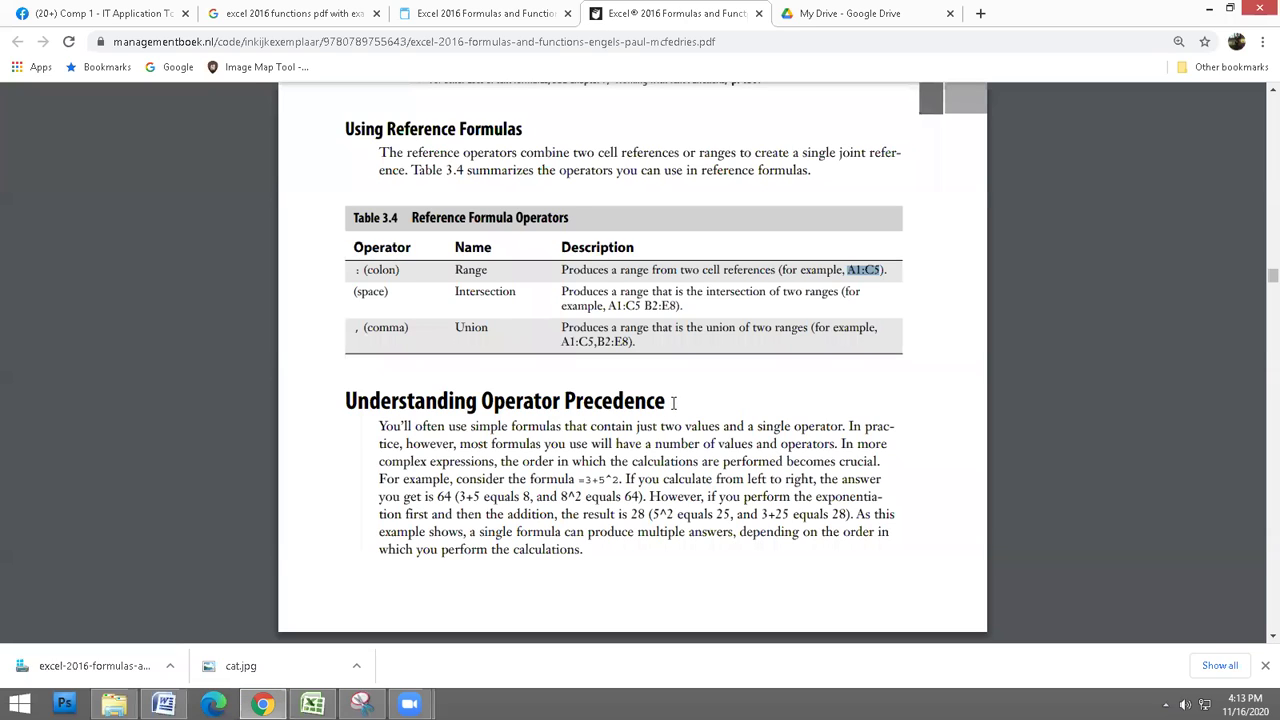
scroll(379, 244, down, 5)
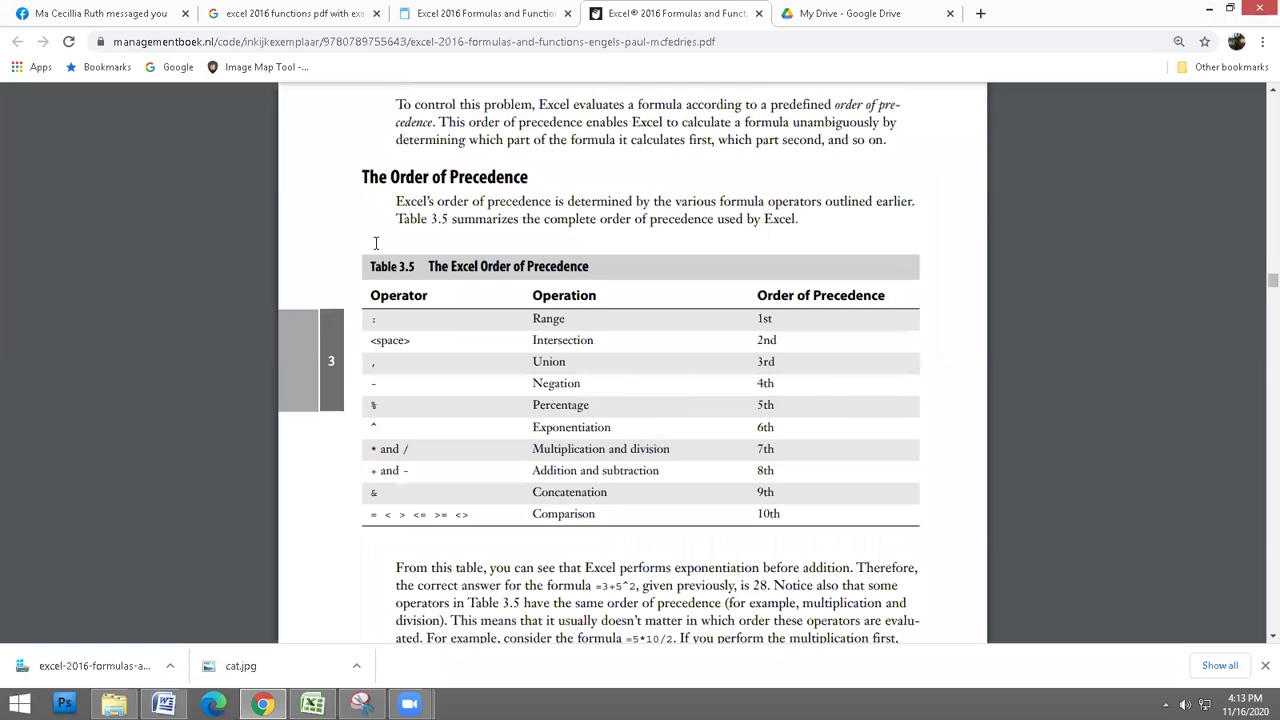
scroll(376, 243, down, 1)
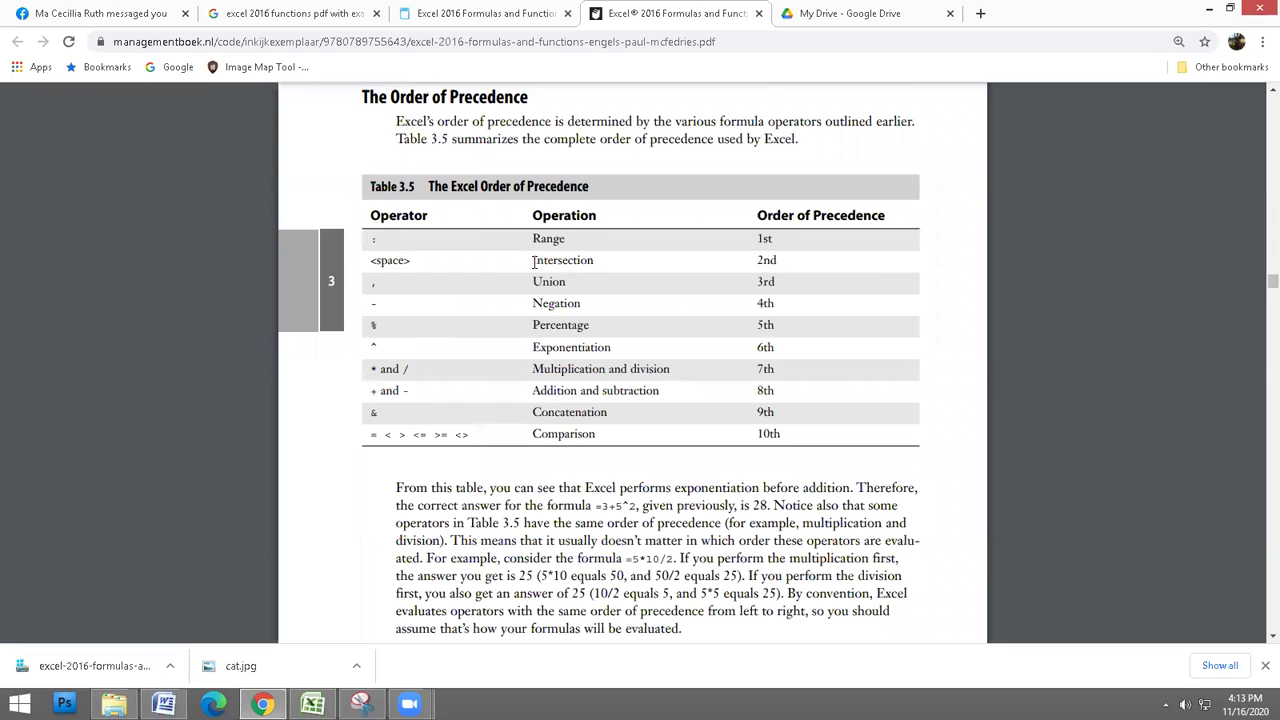
scroll(591, 457, down, 3)
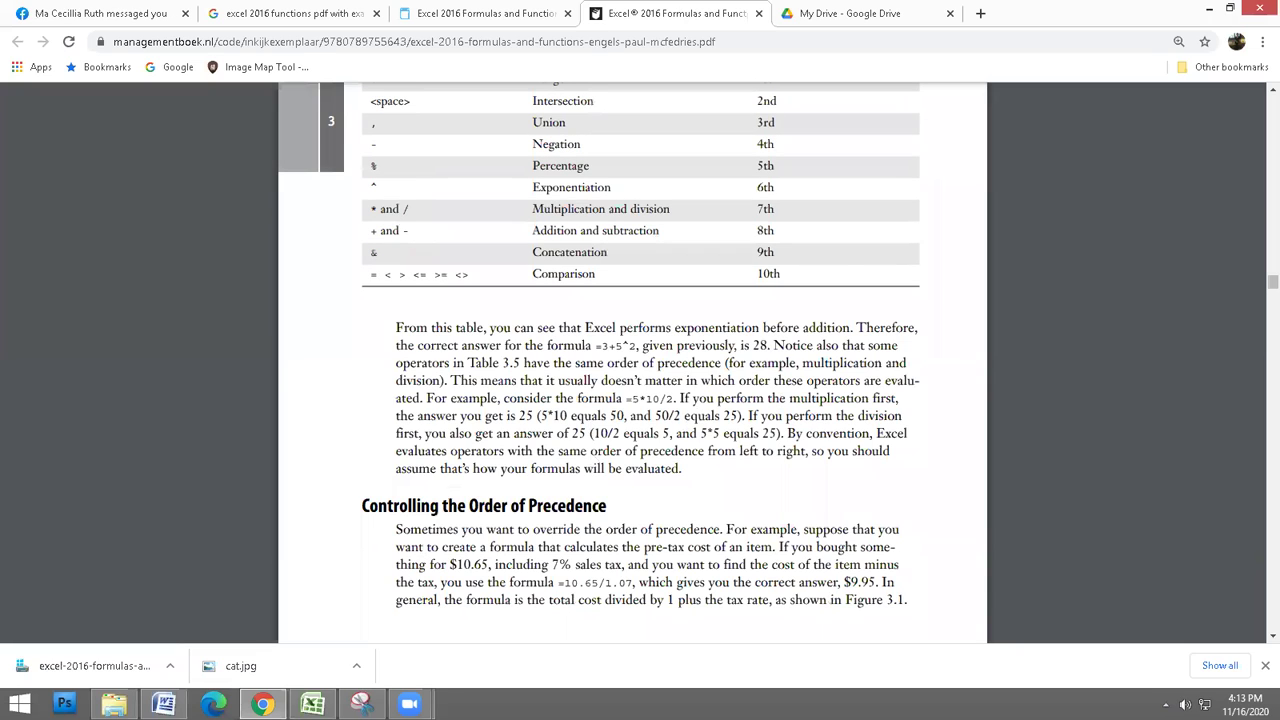
Return to Excel and replace the range reference in AD11's open formula with J6:J9
key(alt+Tab)
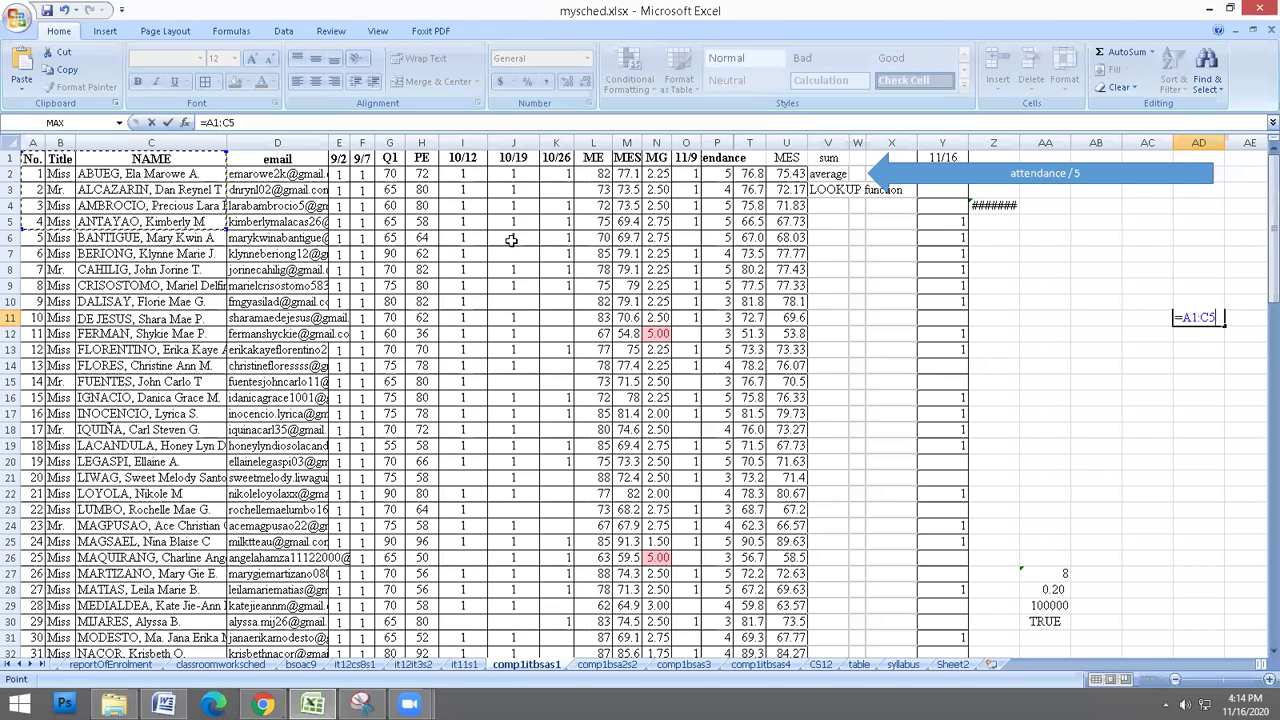
drag(512, 221, 512, 240)
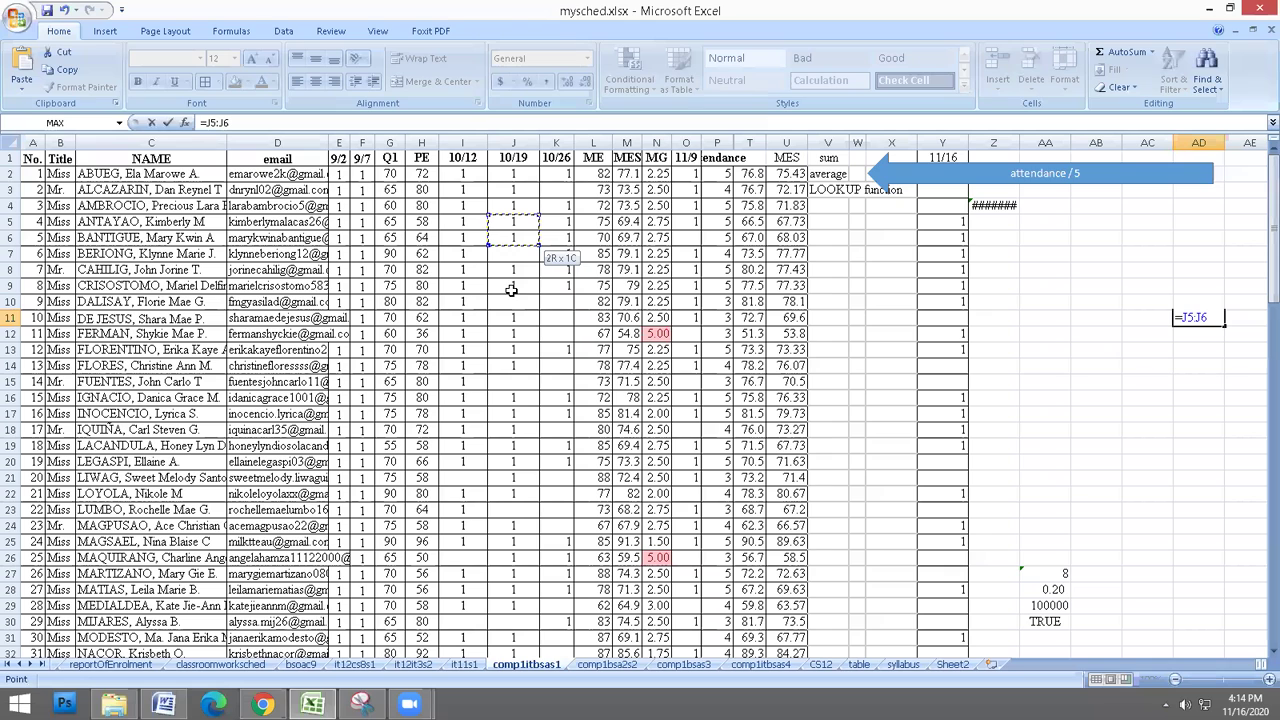
drag(512, 239, 511, 290)
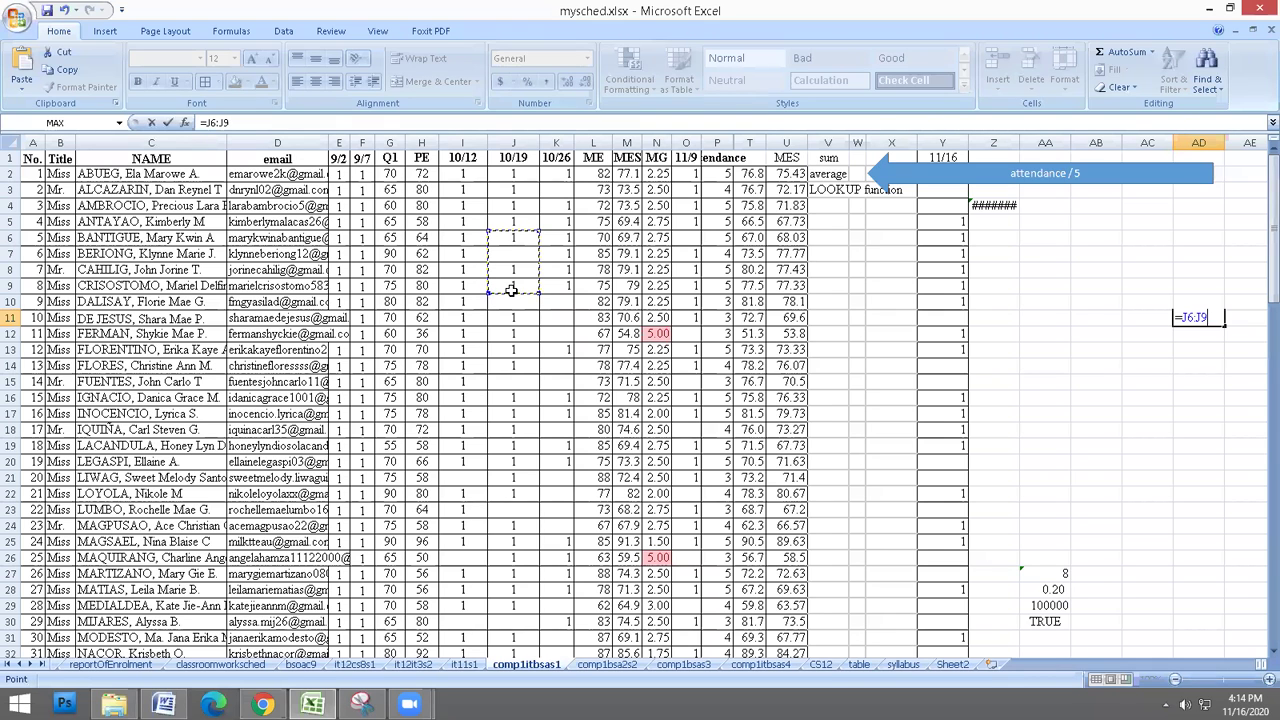
Switch to the browser PDF, review Table 3.5, and read Controlling the Order of Precedence through Figure 3.1 on page 59
click(262, 704)
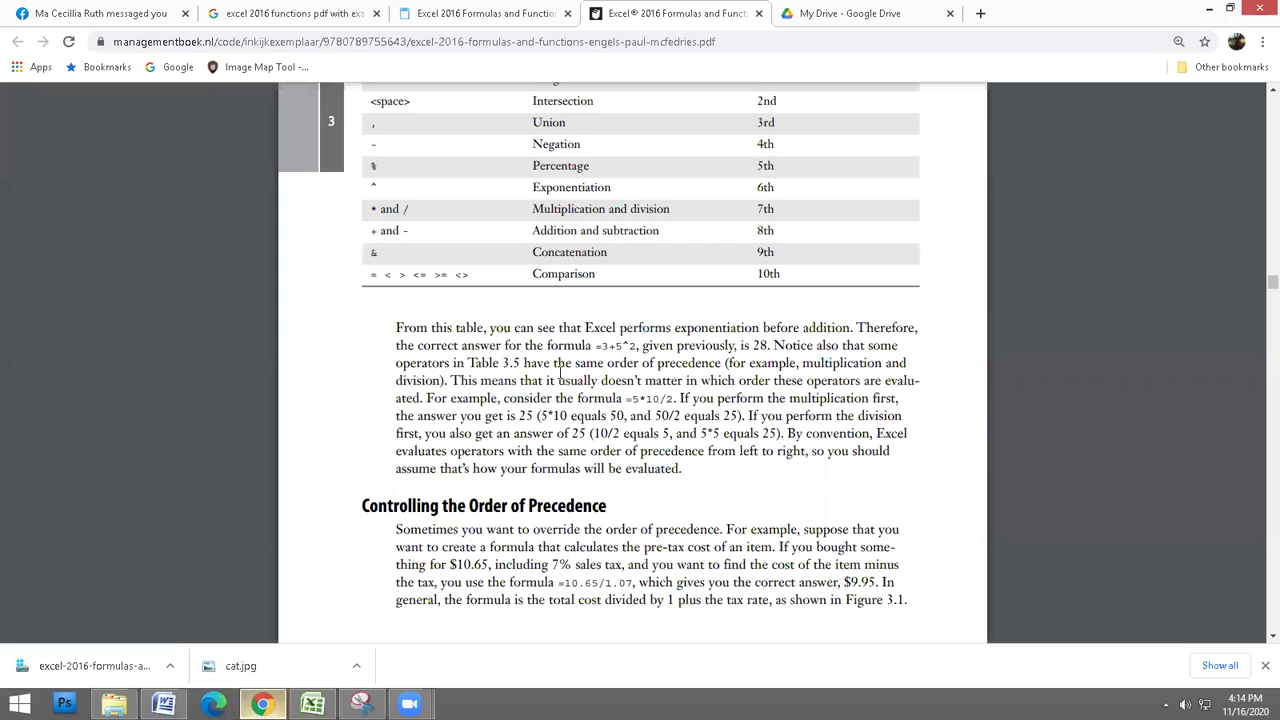
scroll(578, 372, up, 3)
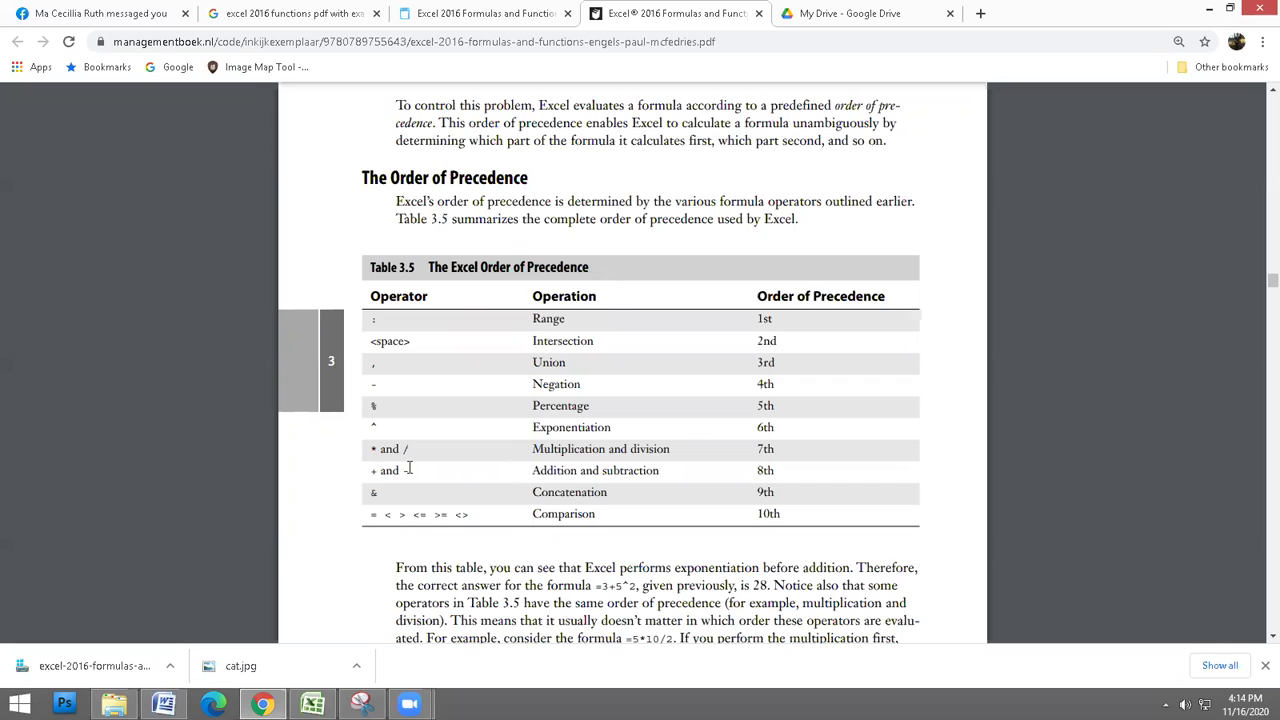
scroll(409, 468, down, 2)
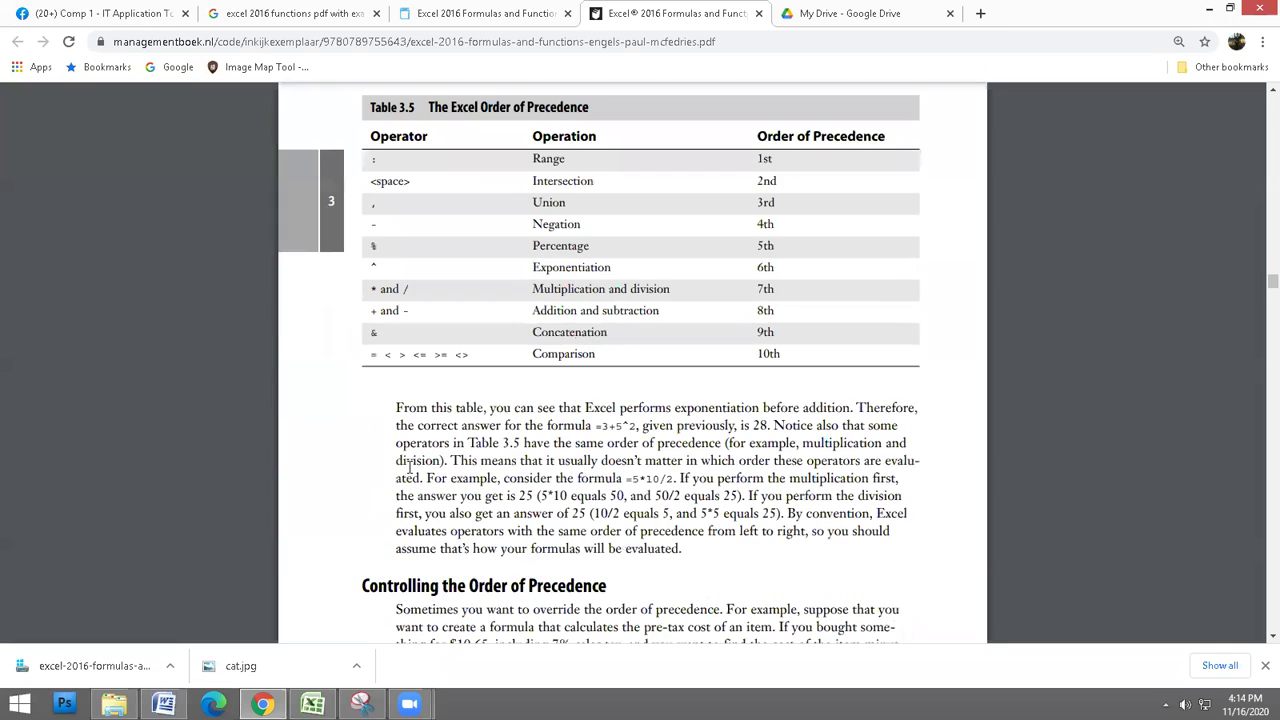
scroll(409, 468, down, 1)
scroll(409, 468, down, 2)
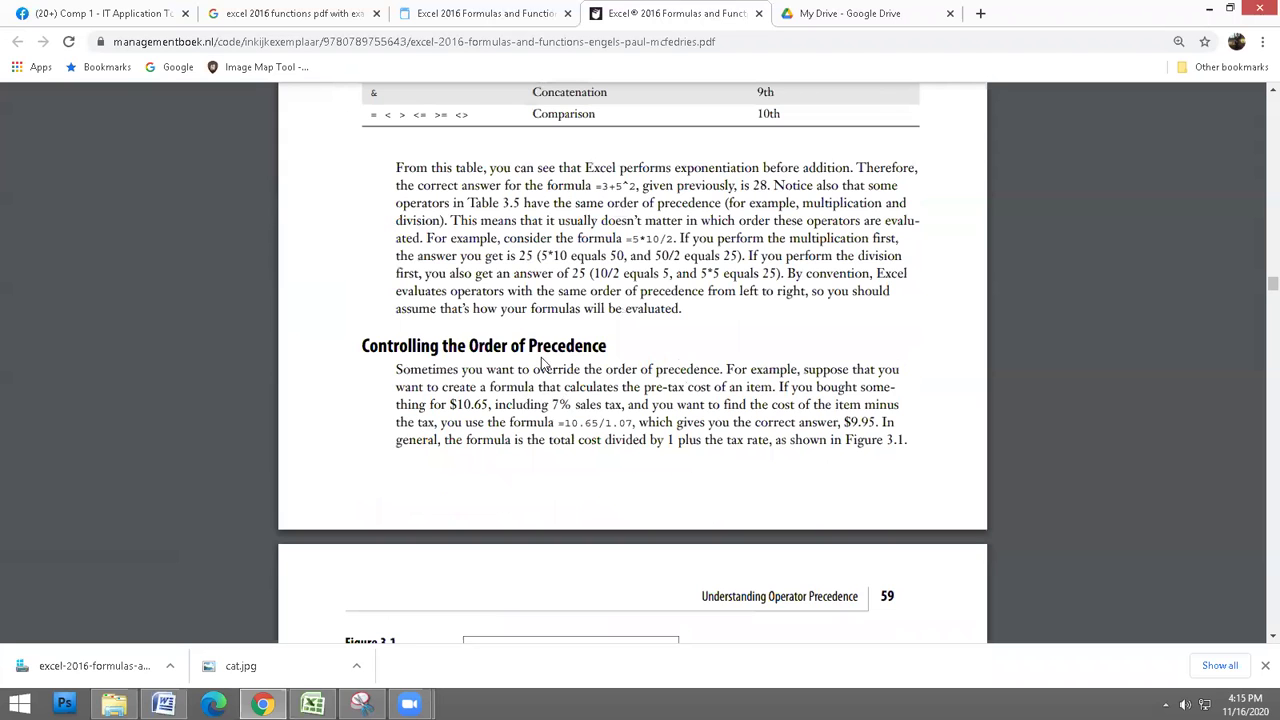
scroll(546, 370, down, 3)
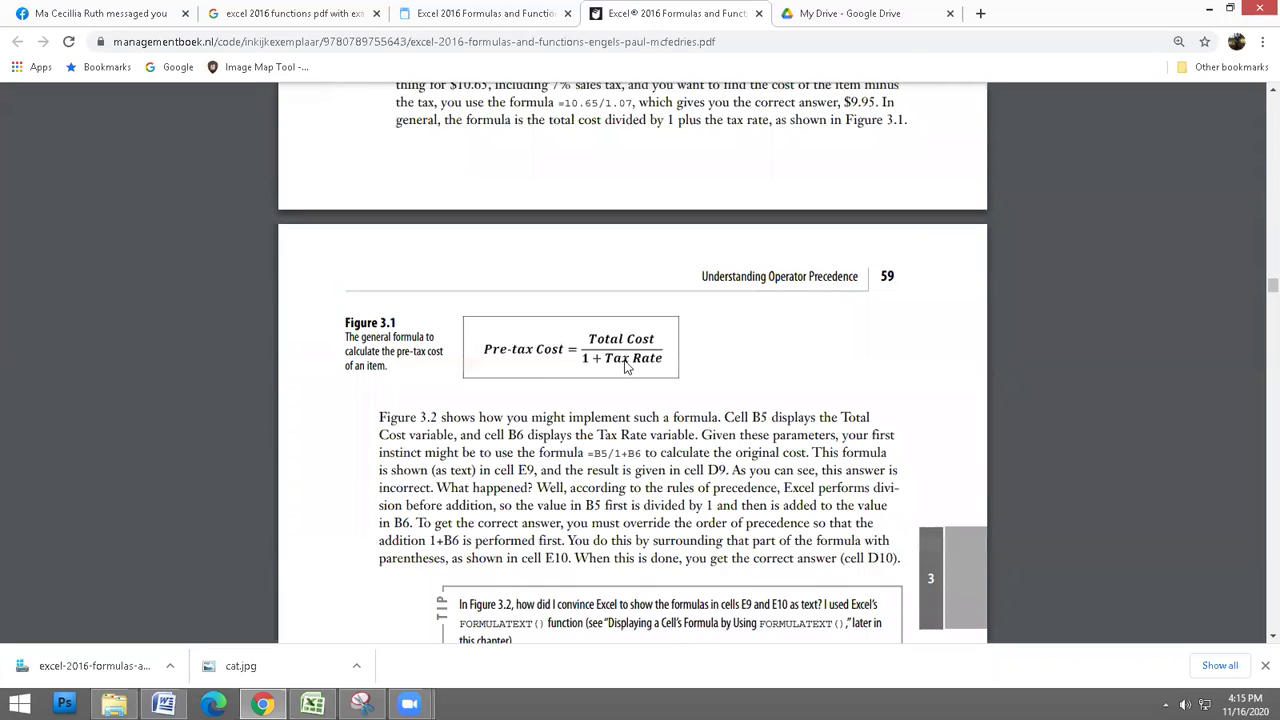
scroll(626, 368, down, 1)
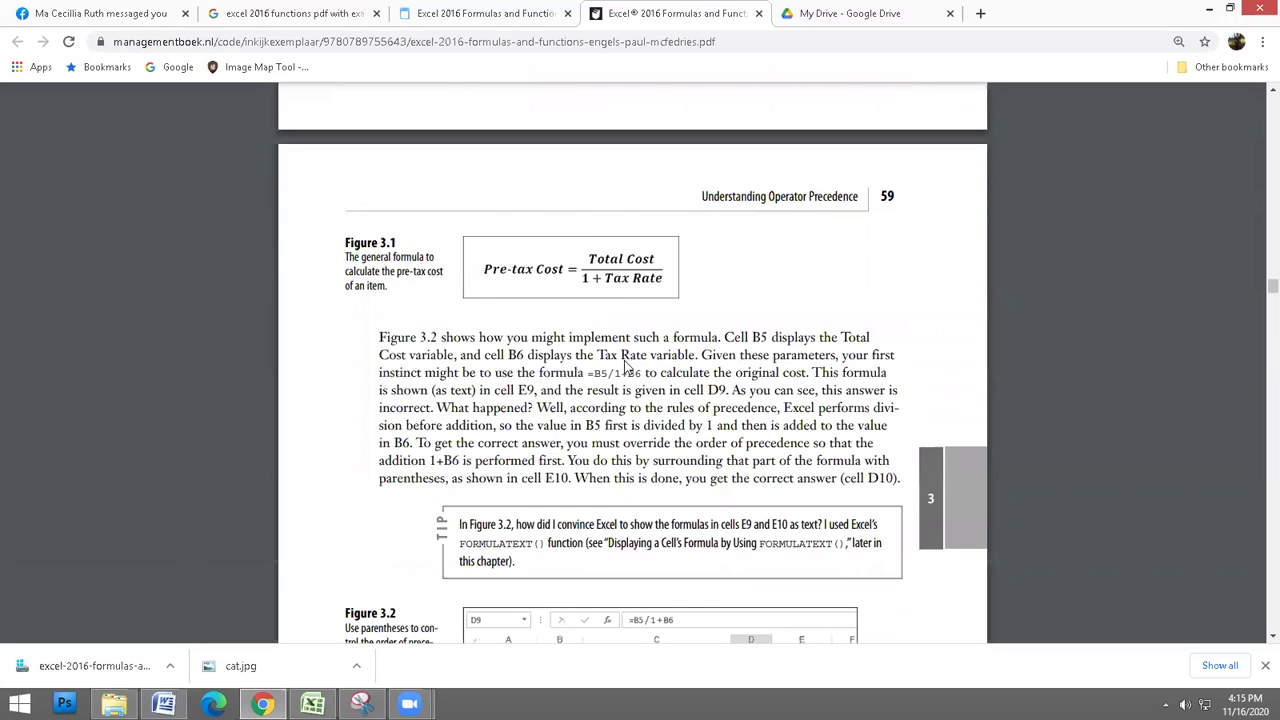
Read the PDF from Figure 3.2 through the nested parentheses examples to the Controlling Worksheet Calculation options on page 61
scroll(624, 366, down, 3)
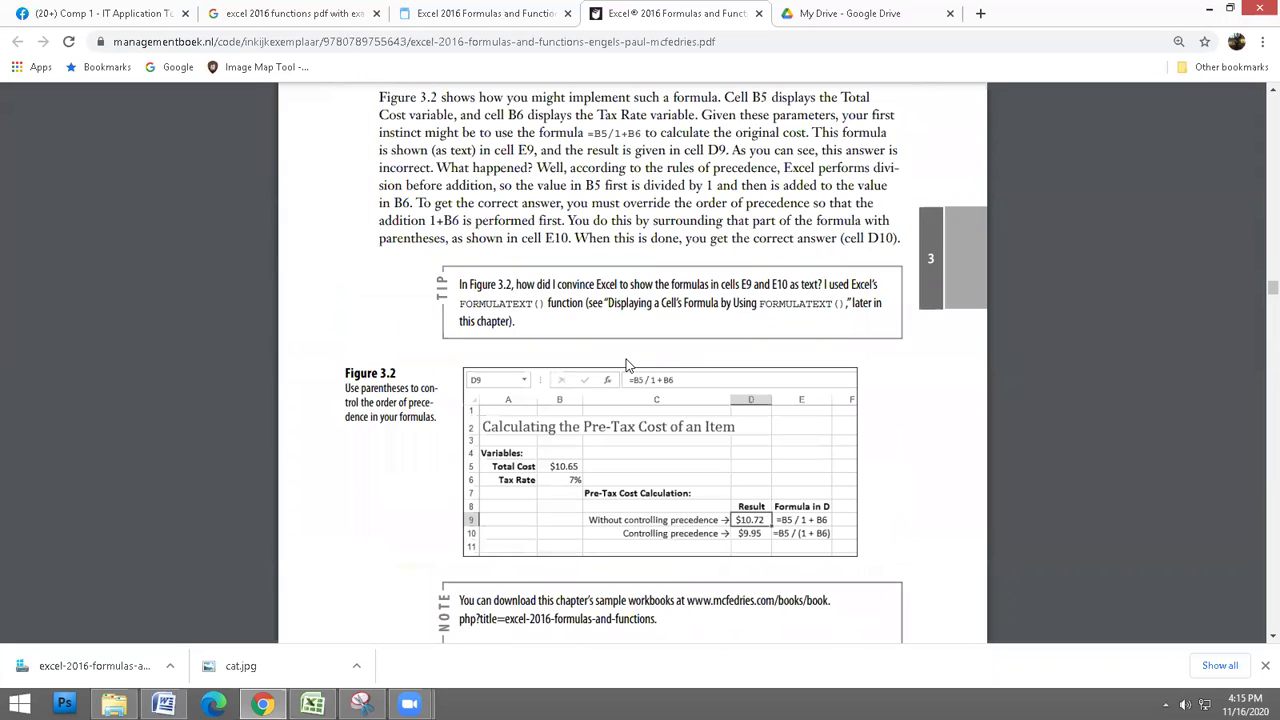
scroll(562, 312, down, 2)
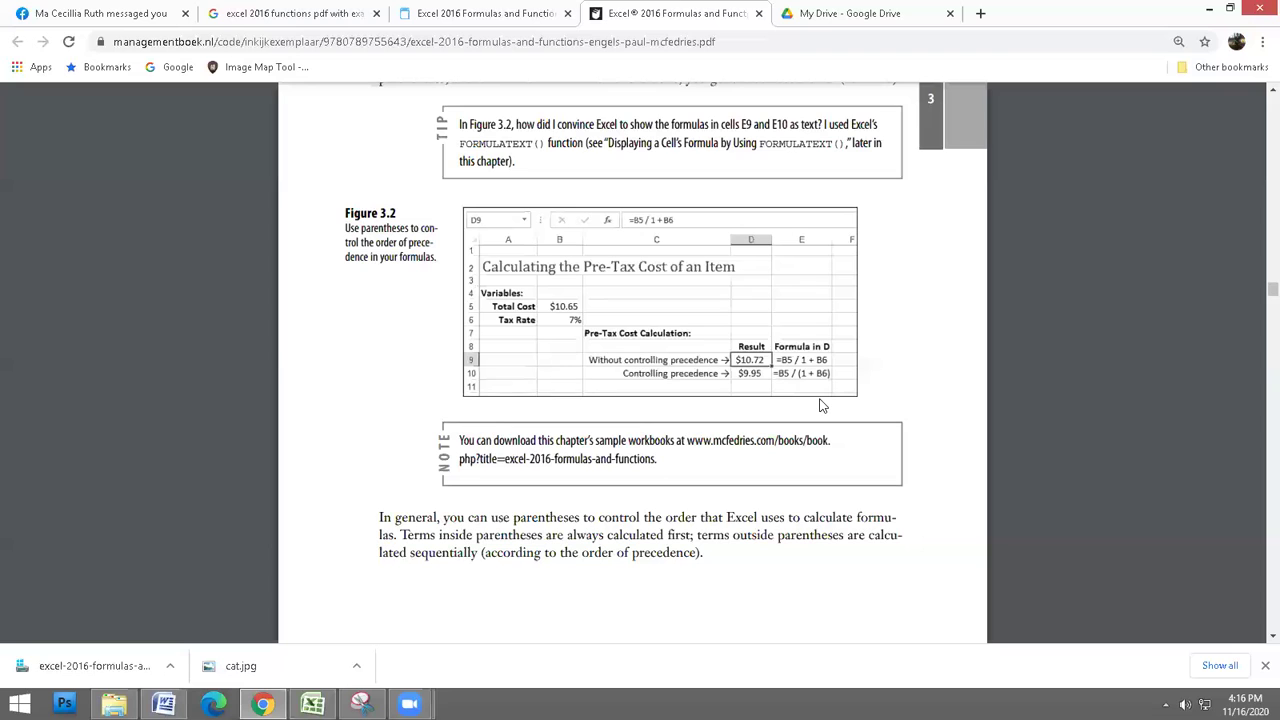
scroll(780, 358, up, 3)
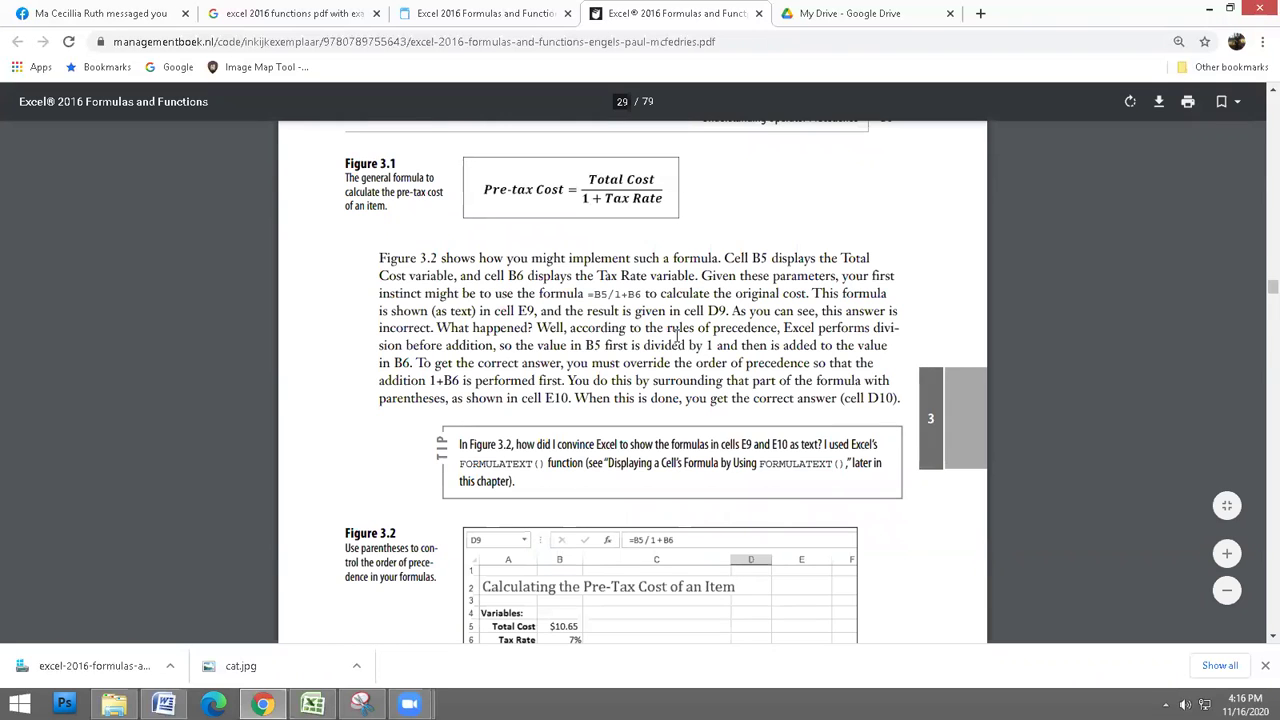
scroll(677, 337, down, 3)
scroll(677, 337, down, 2)
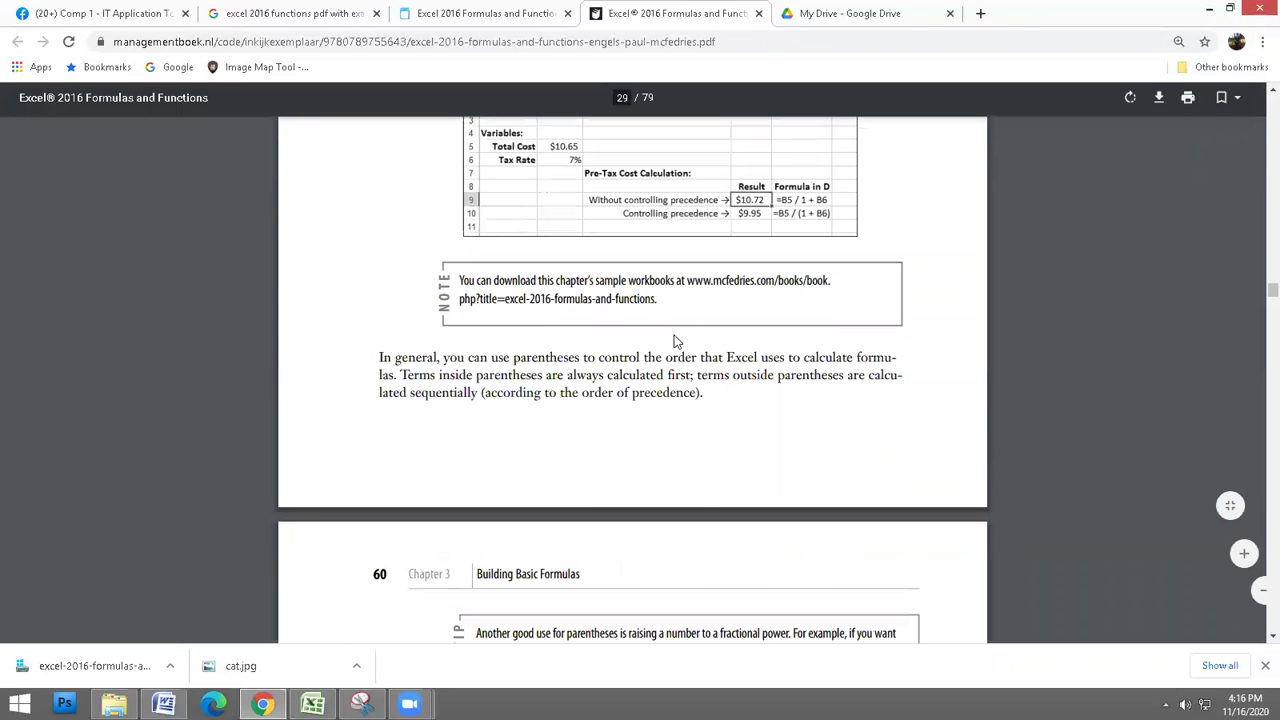
scroll(675, 341, down, 3)
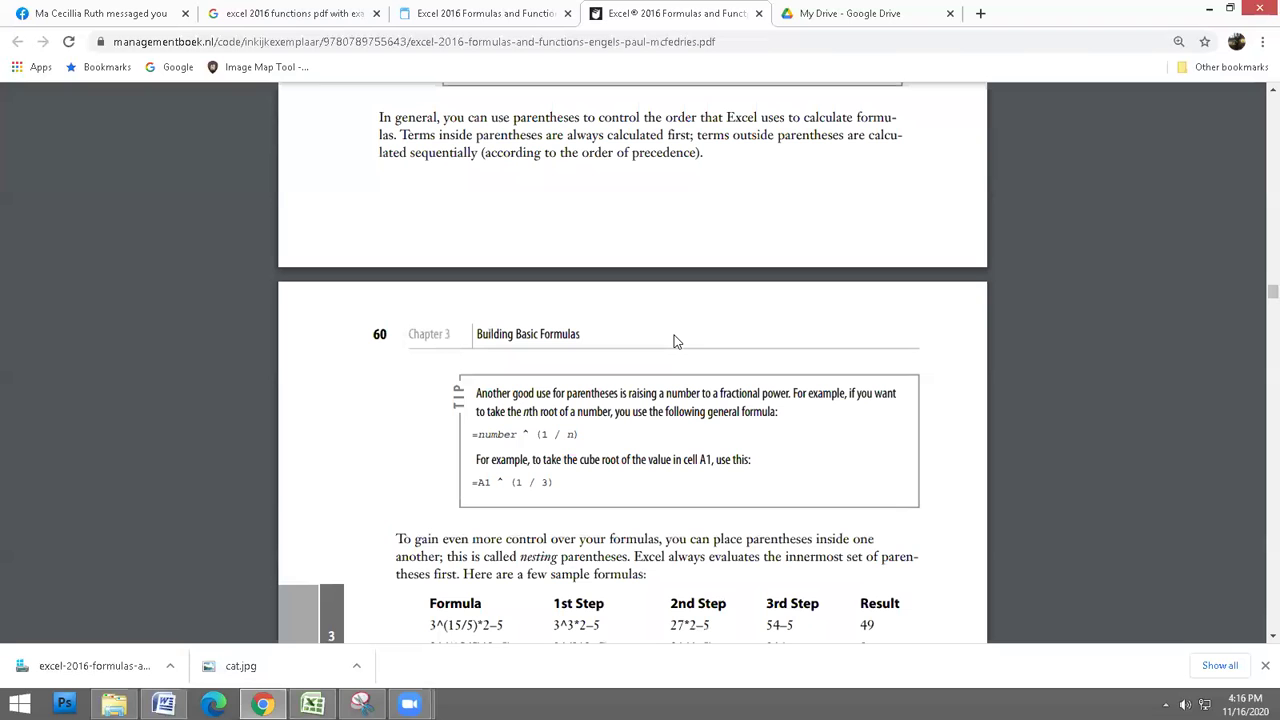
scroll(626, 428, down, 3)
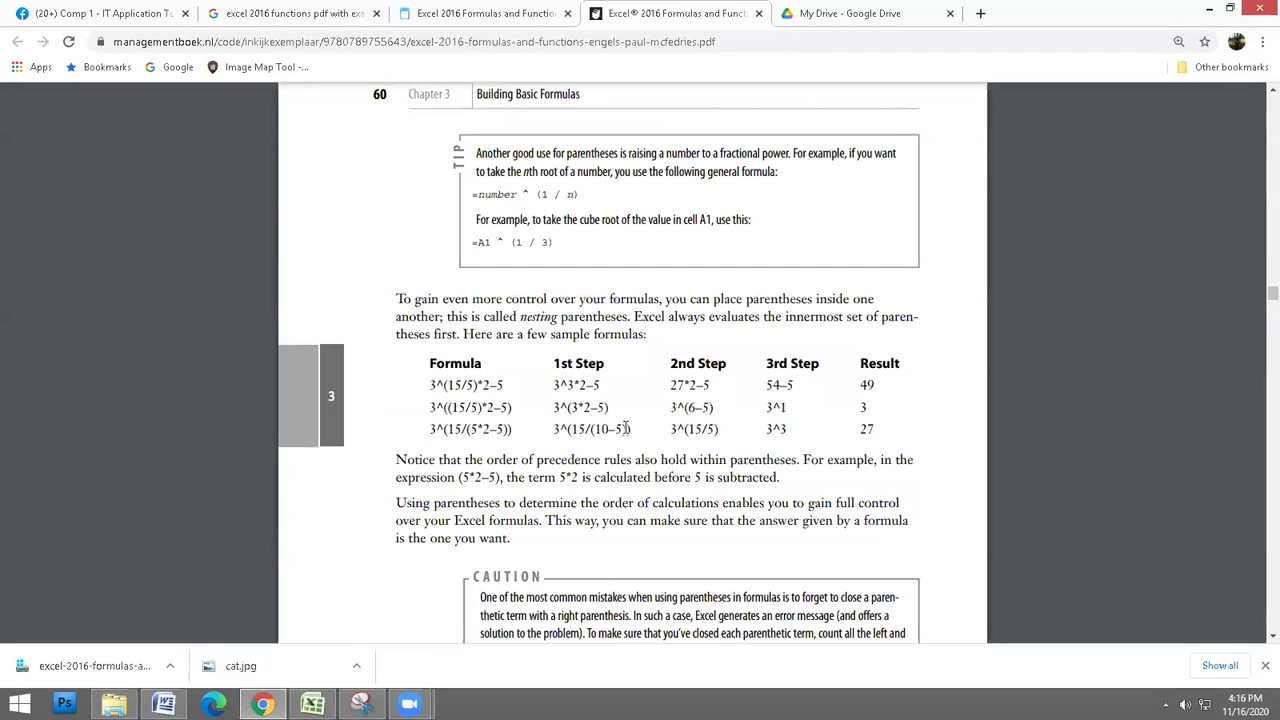
scroll(626, 428, down, 3)
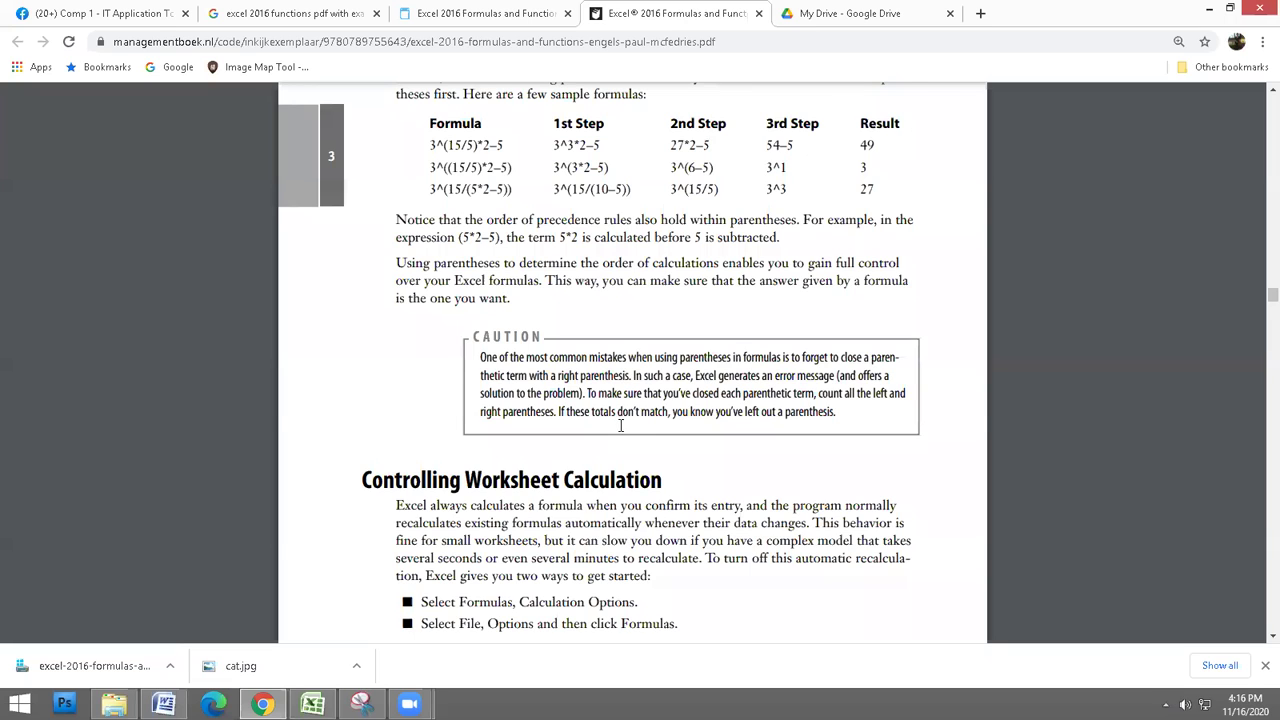
scroll(620, 425, down, 3)
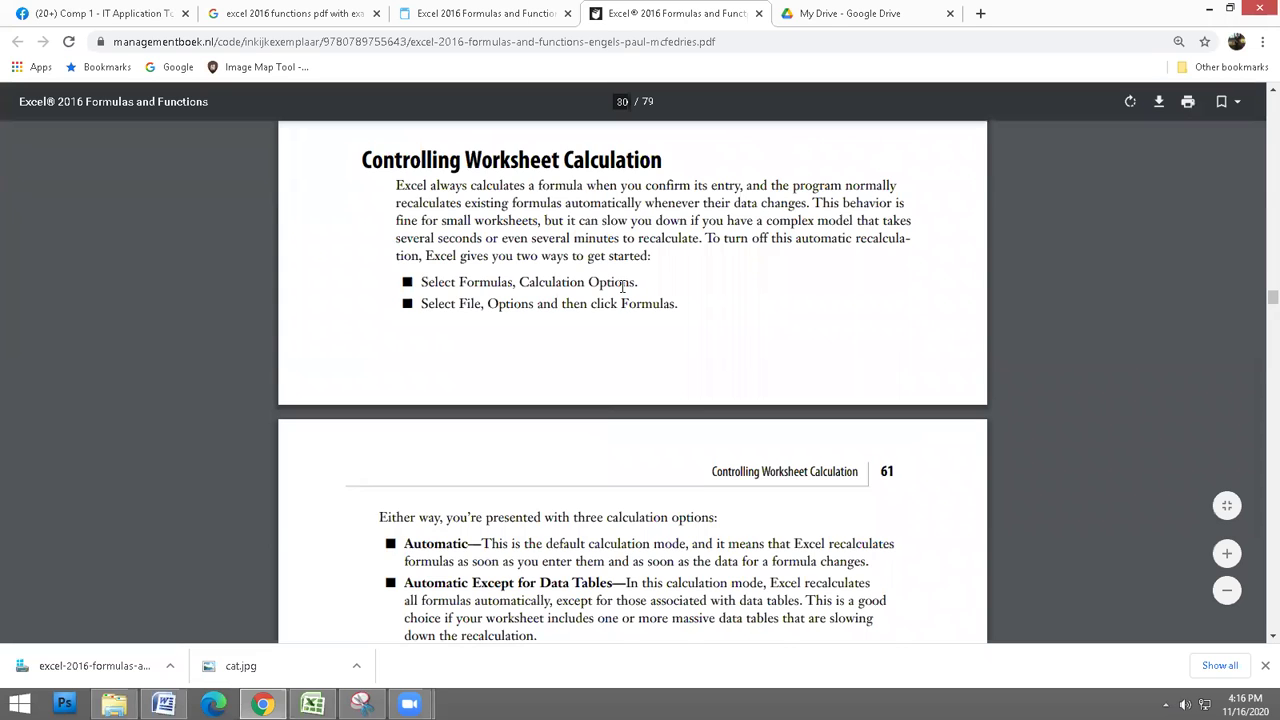
scroll(622, 287, down, 2)
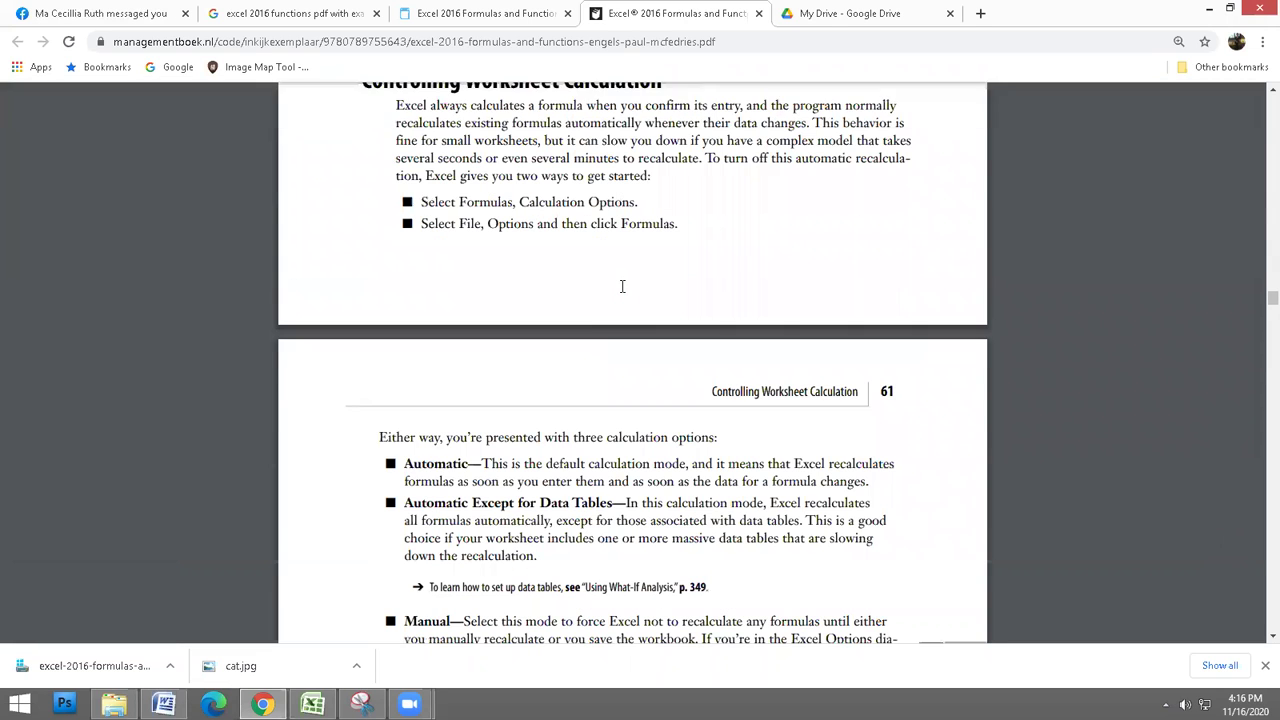
scroll(544, 452, down, 2)
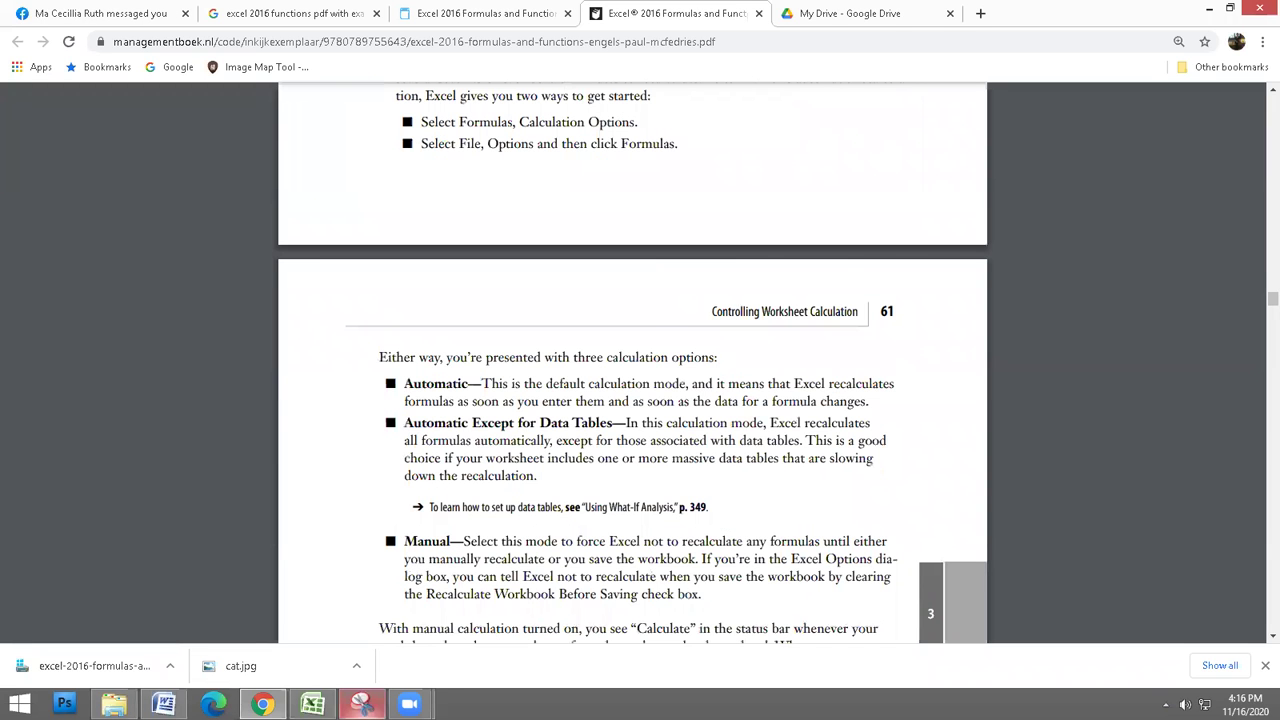
Return to Excel, cancel the open formula in AD11, and delete columns P through X from the comp1itbsas1 sheet
key(alt+Tab)
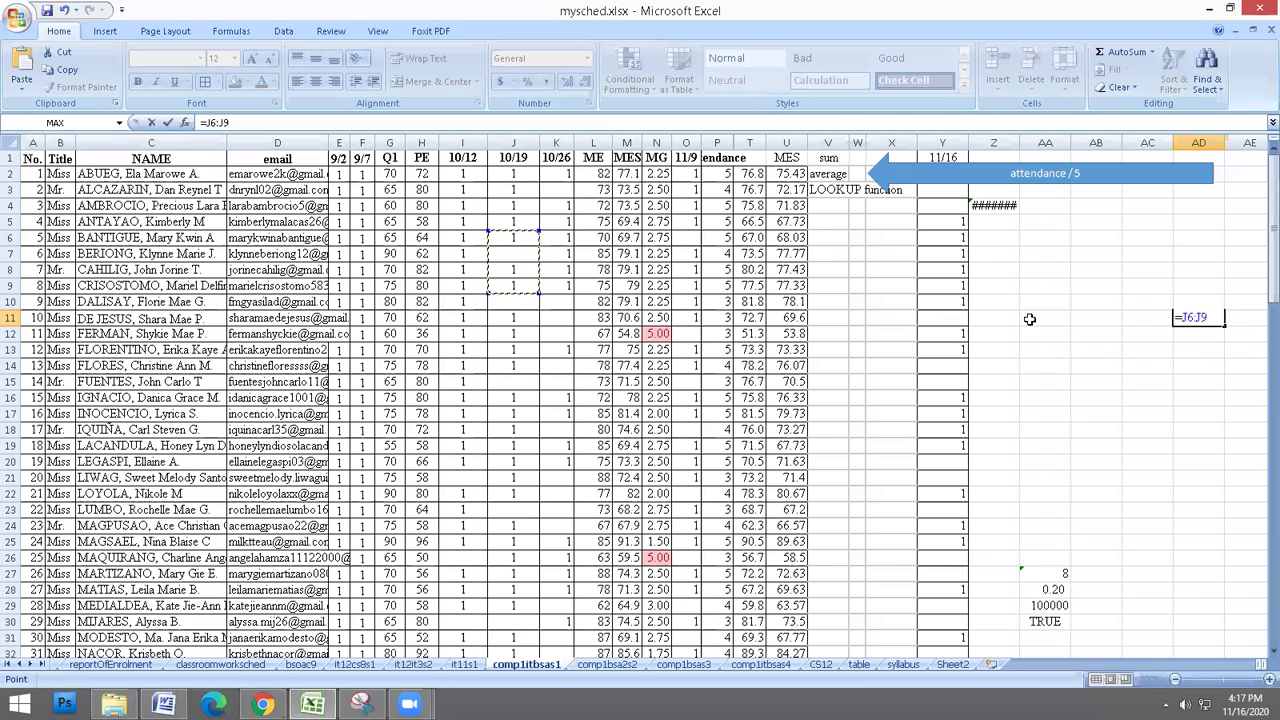
key(Escape)
click(1022, 249)
click(826, 174)
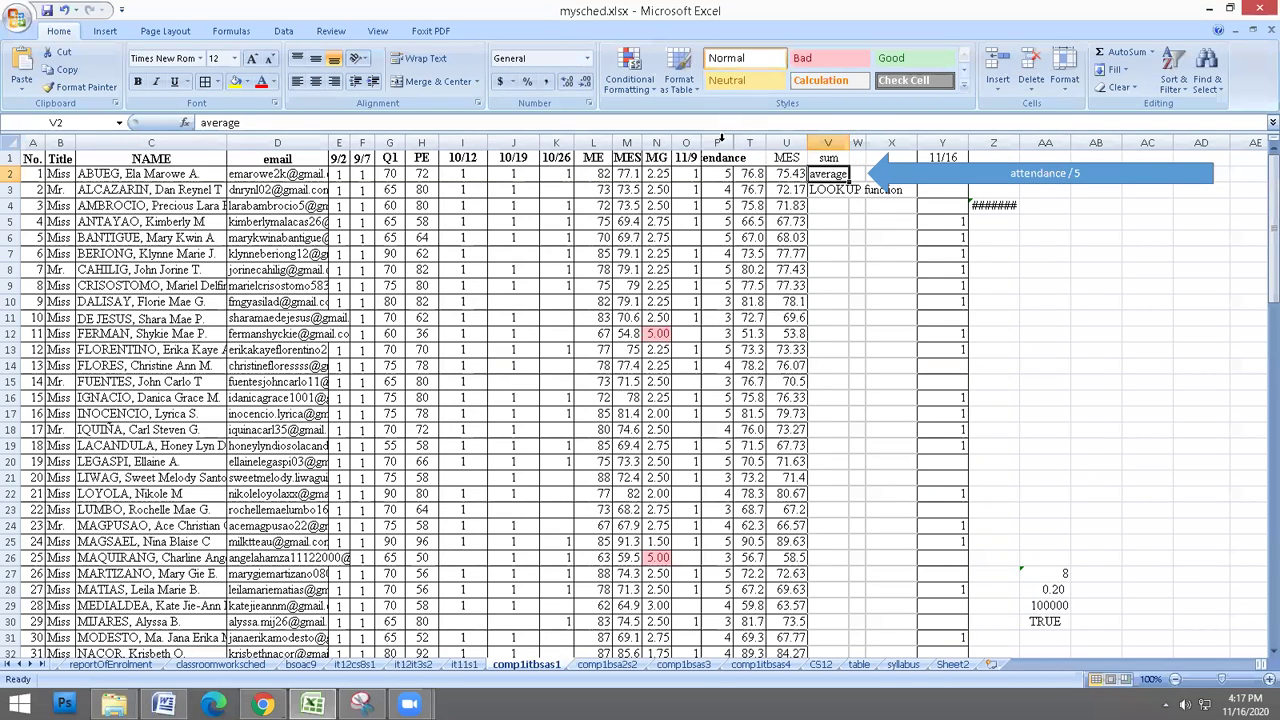
drag(720, 140, 893, 140)
right_click(893, 140)
click(937, 243)
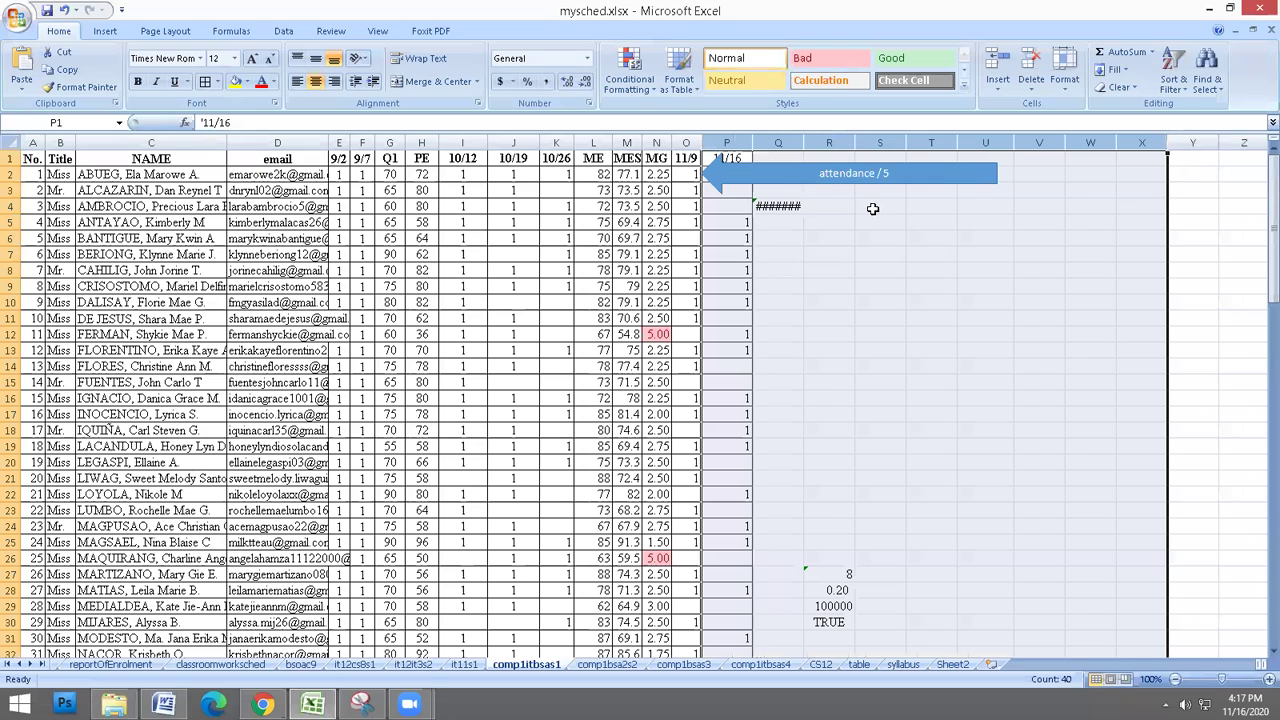
Remove the attendance / 5 arrow and the entry in Q4, and enter the formula =N2 in Q2
click(848, 295)
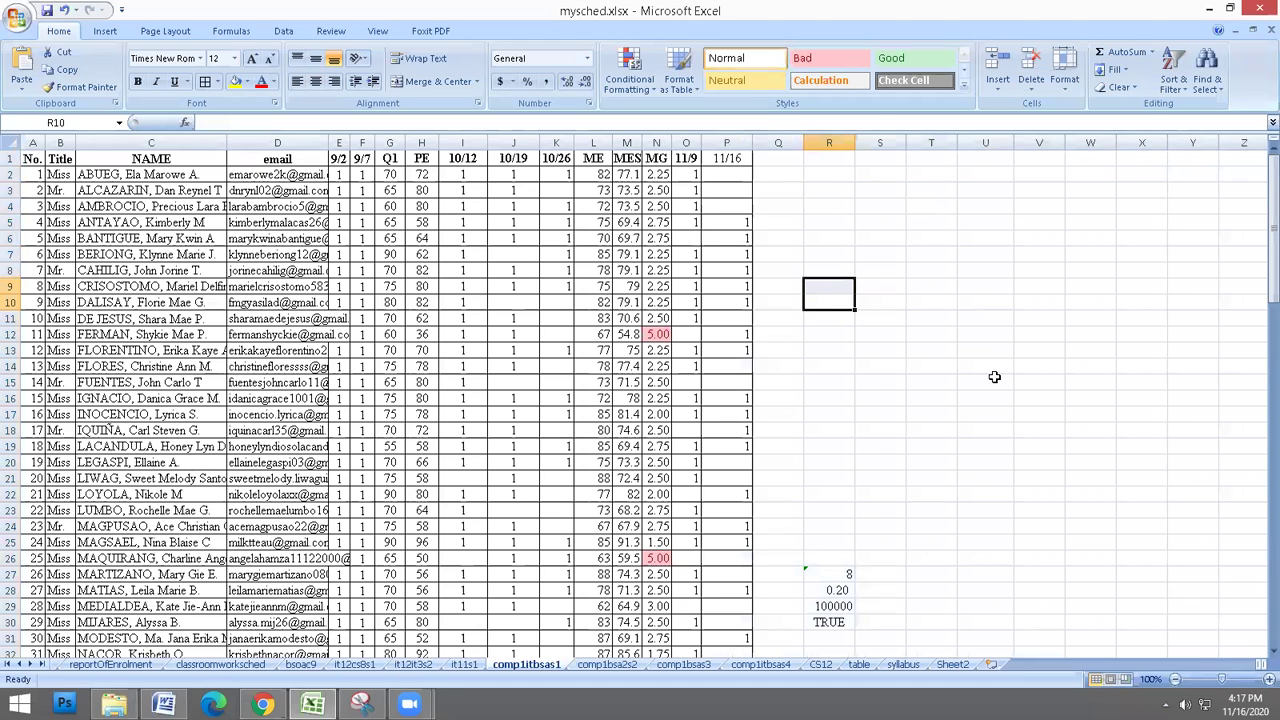
text(=N2)
key(Return)
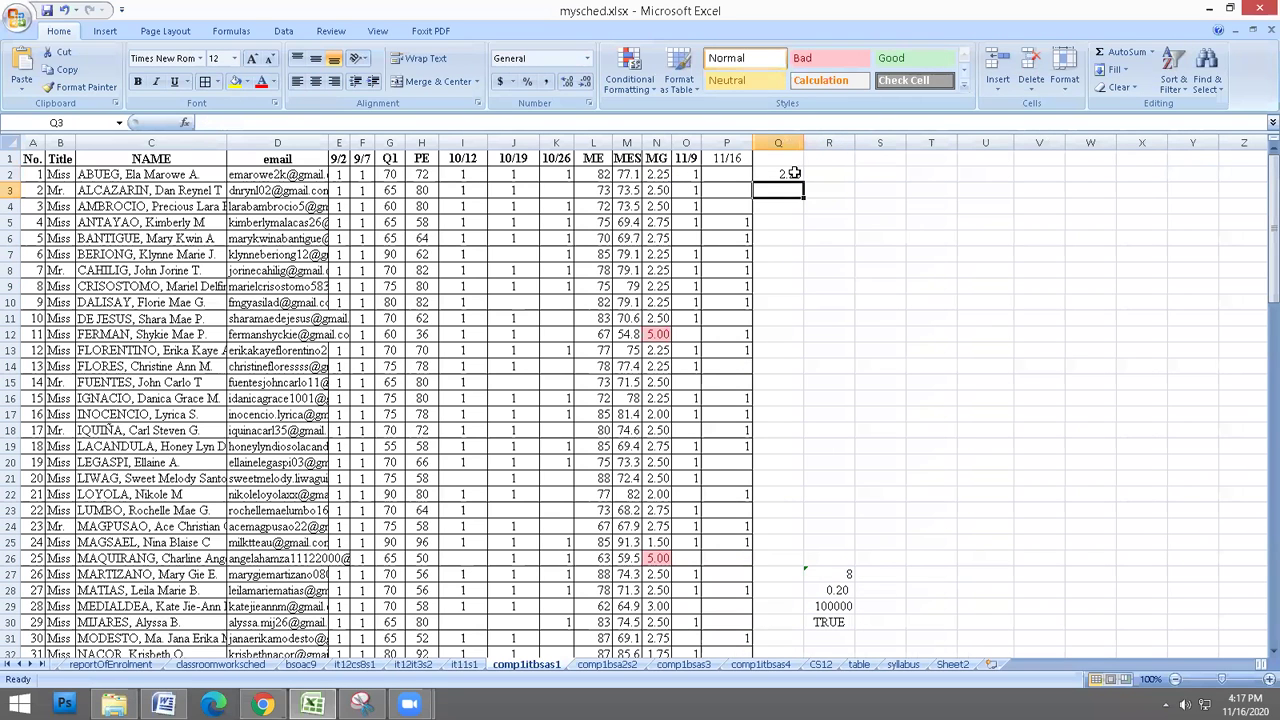
Inspect the LOOKUP formula in N2, and move the =N2 formula from Q2 to R4 and on to W11
click(656, 175)
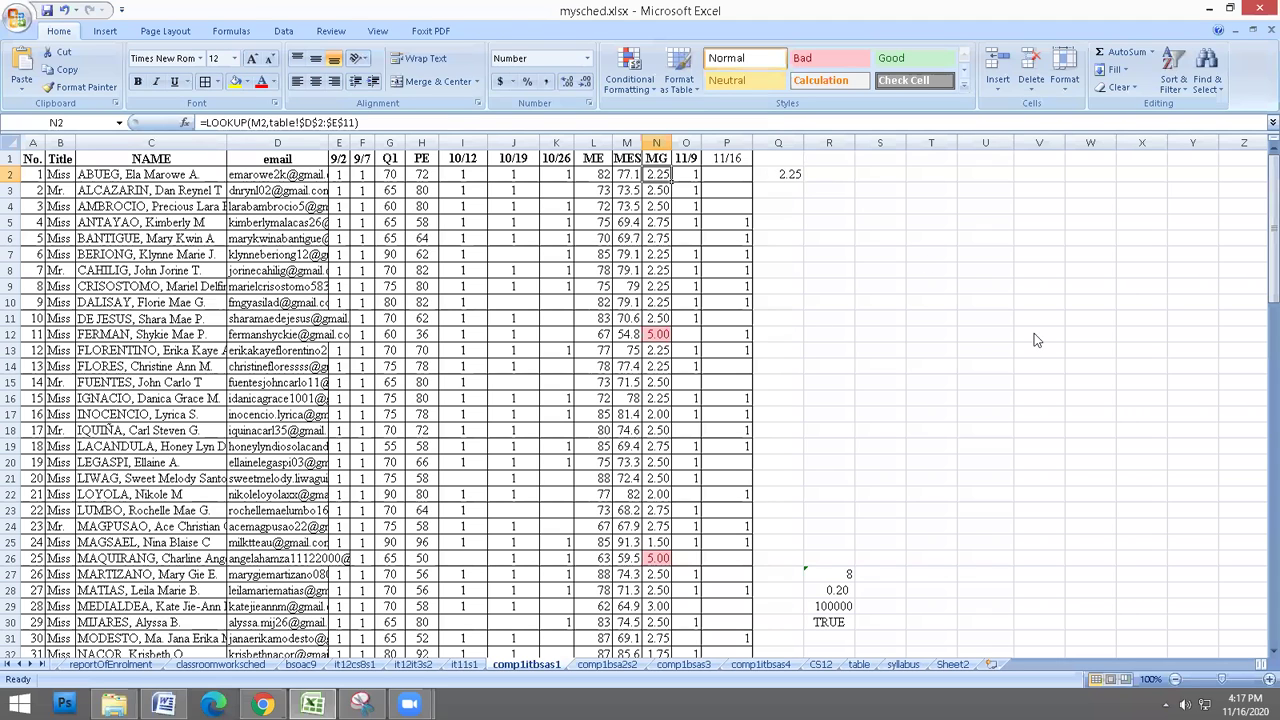
drag(994, 573, 841, 207)
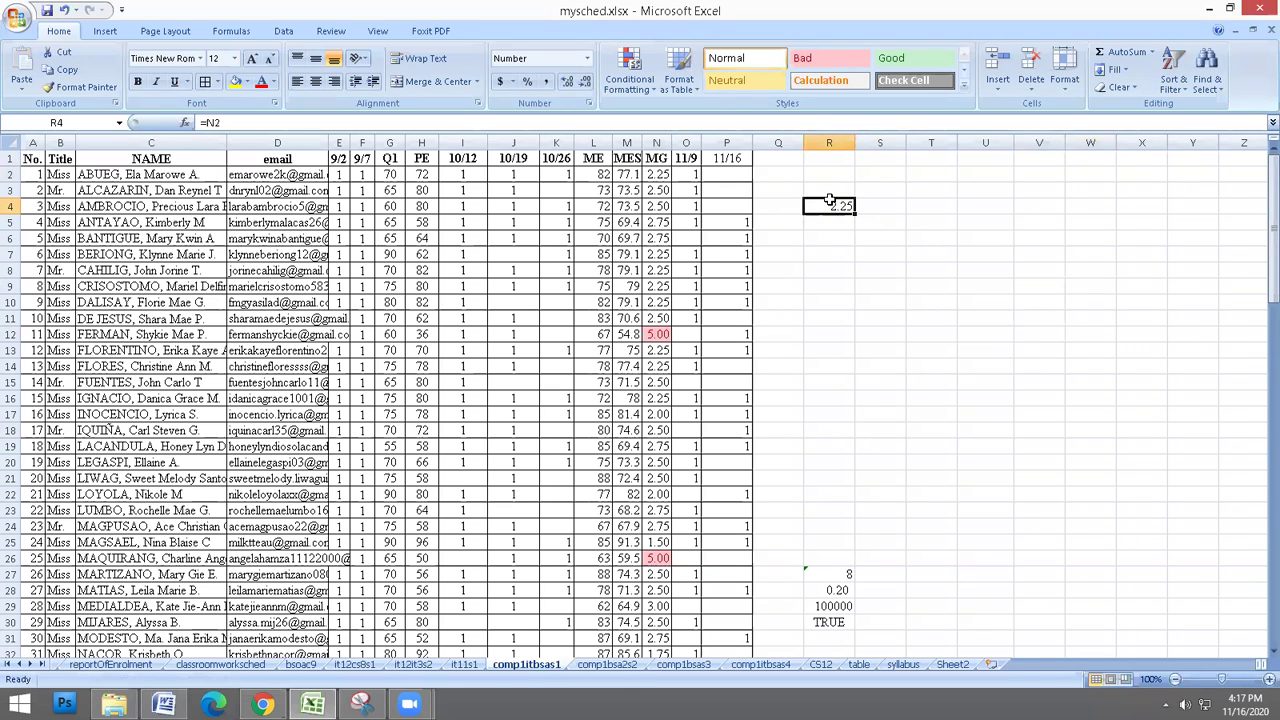
drag(826, 203, 1079, 318)
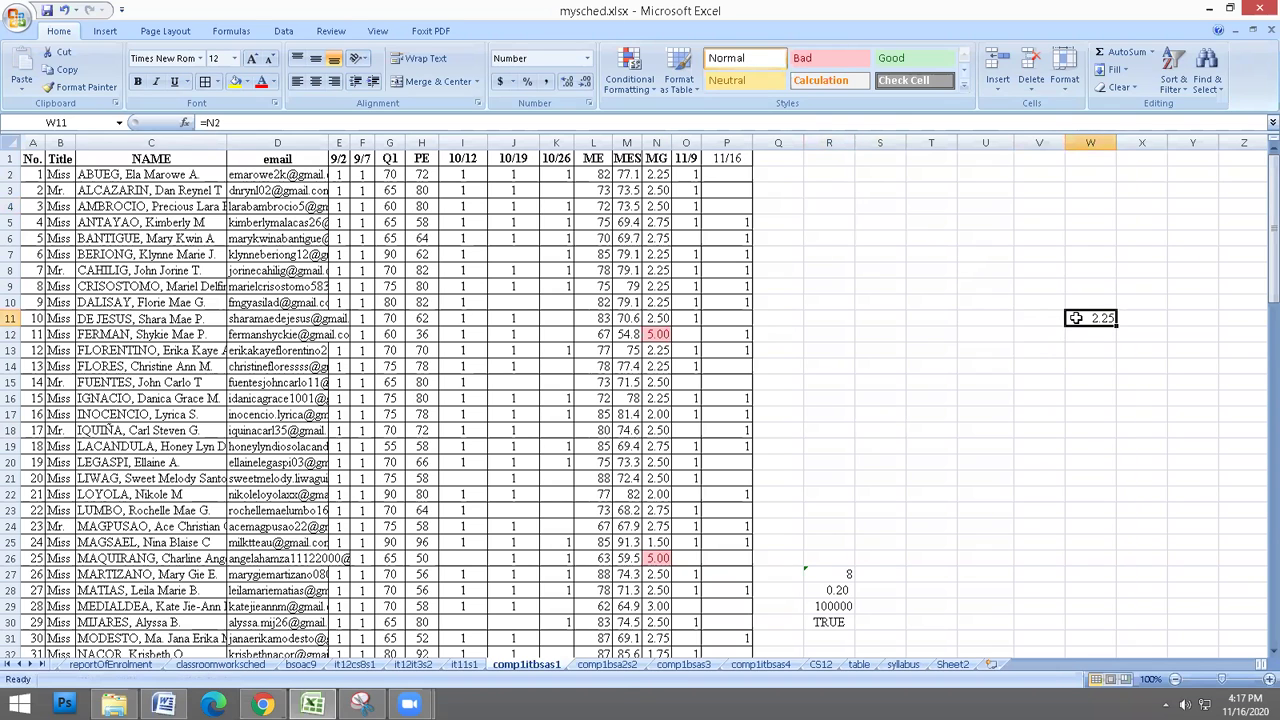
Set the ME score in L2 to 100 to test automatic recalculation, and undo the change
click(597, 176)
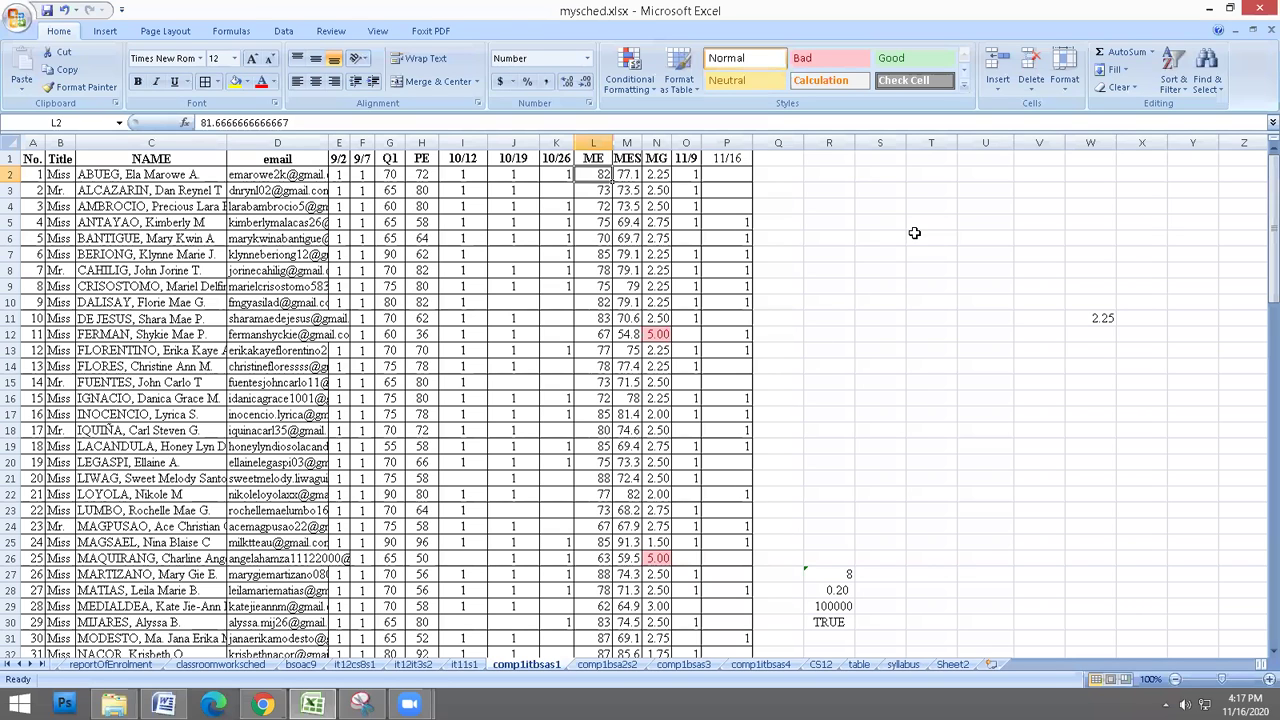
text(100)
key(Return)
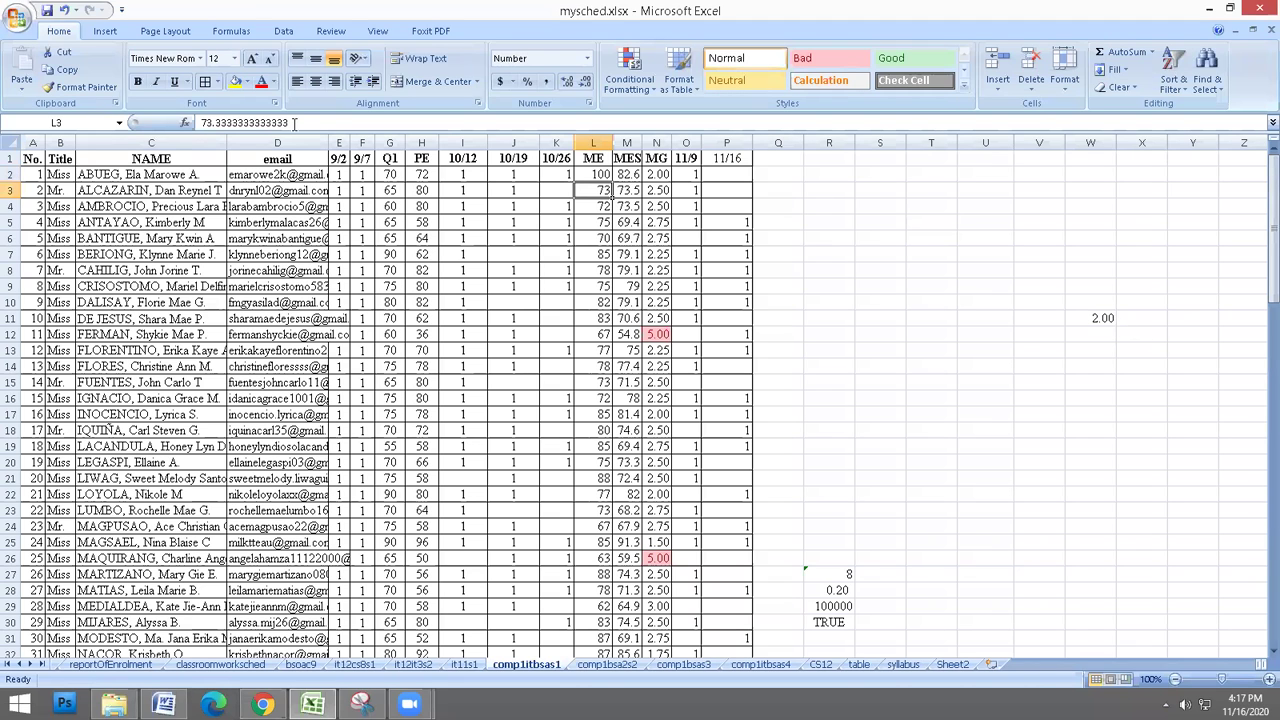
click(64, 12)
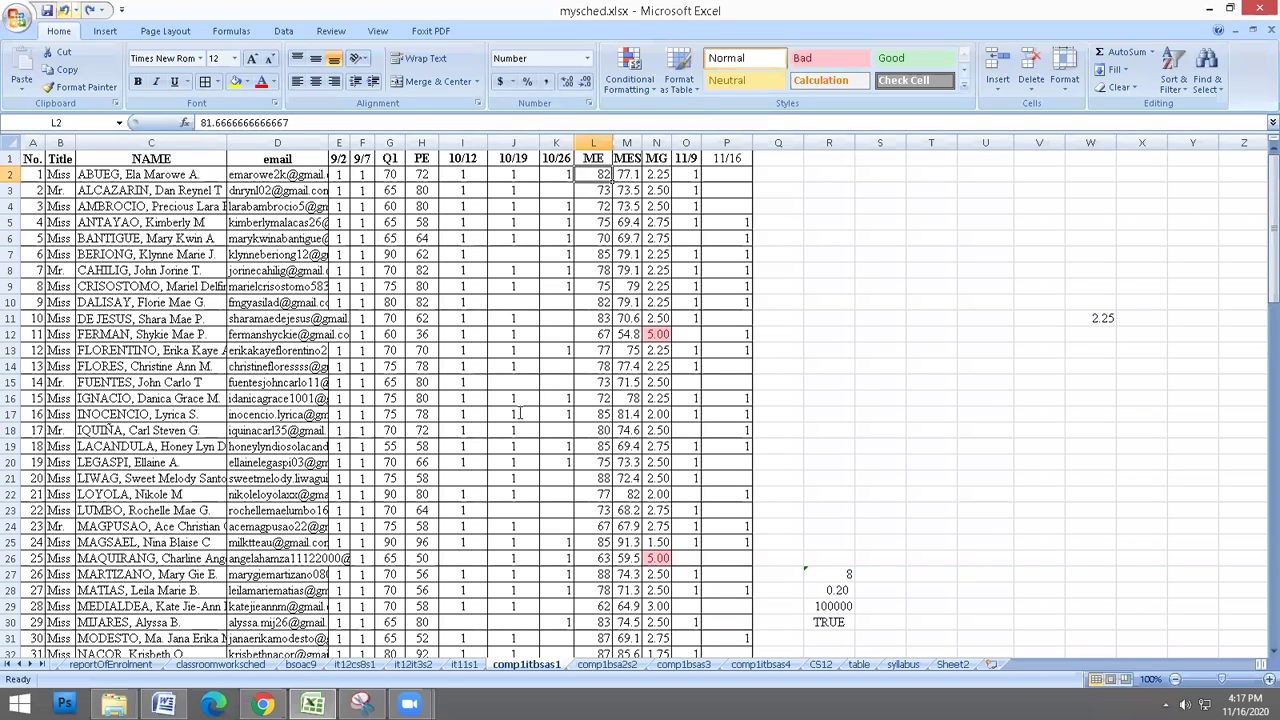
Save the workbook, and switch to the browser PDF to read the three calculation options on page 61
key(alt+Tab)
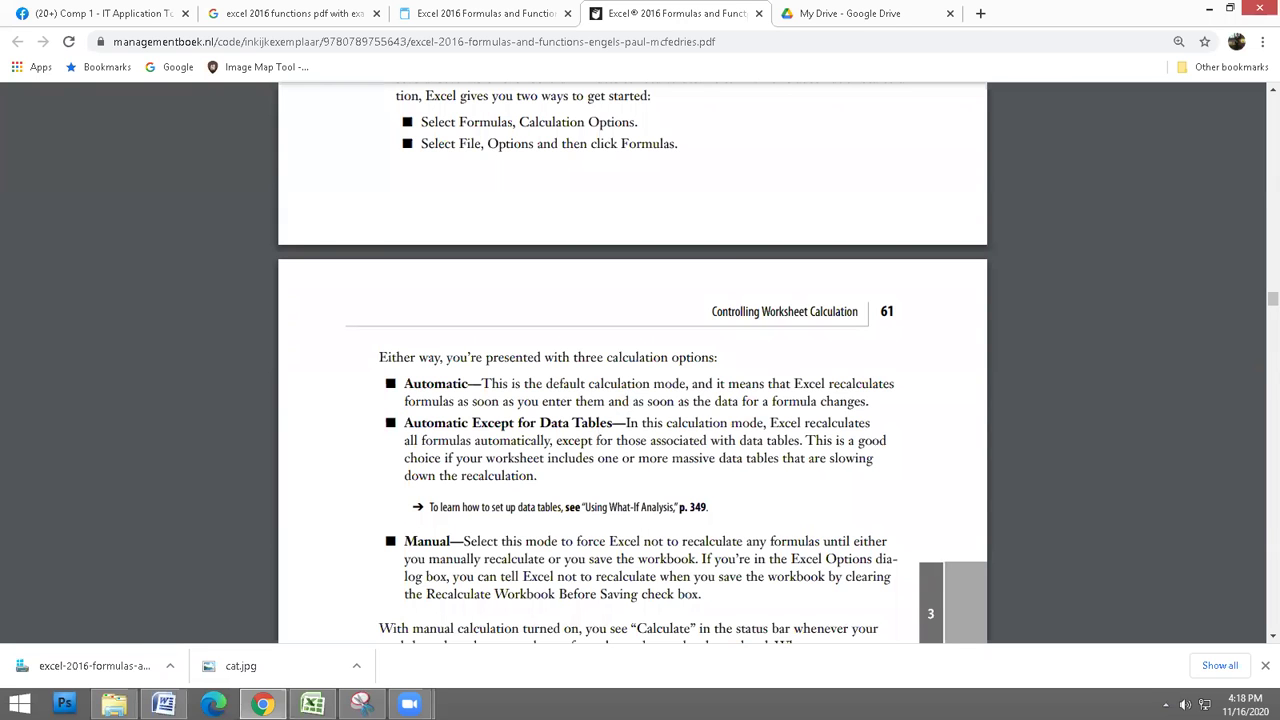
key(alt+Tab)
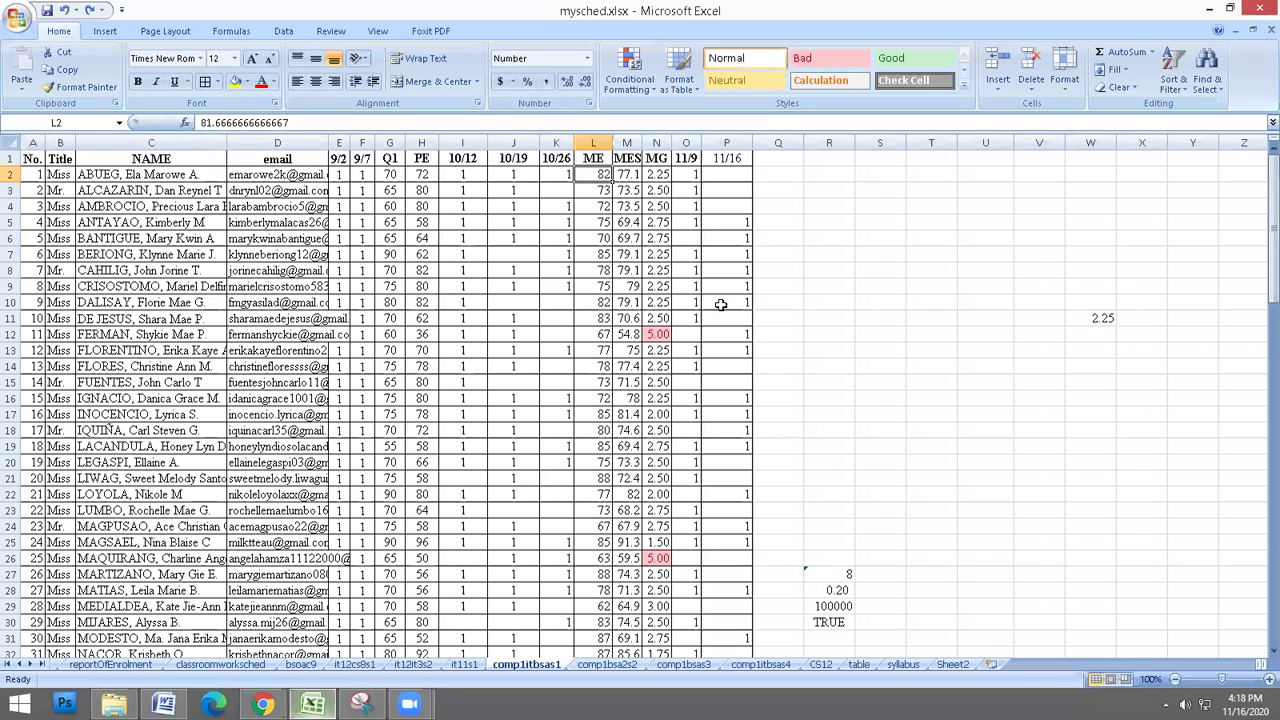
click(823, 286)
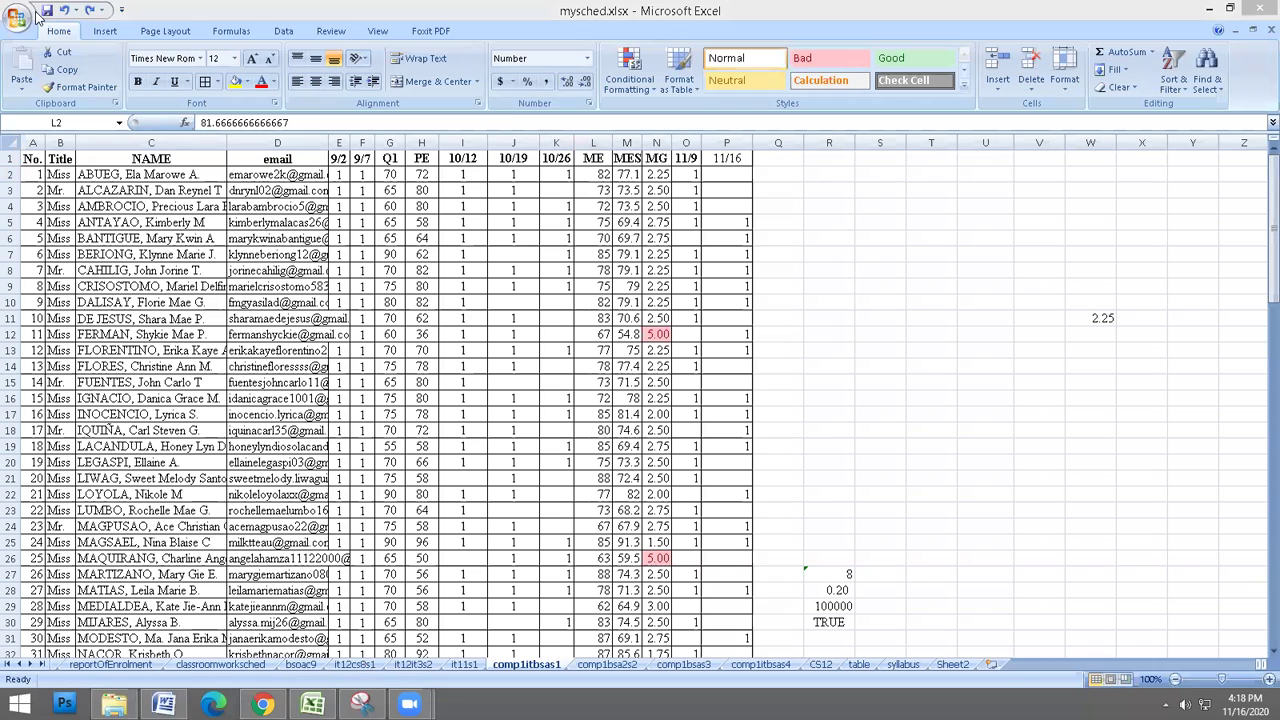
click(47, 14)
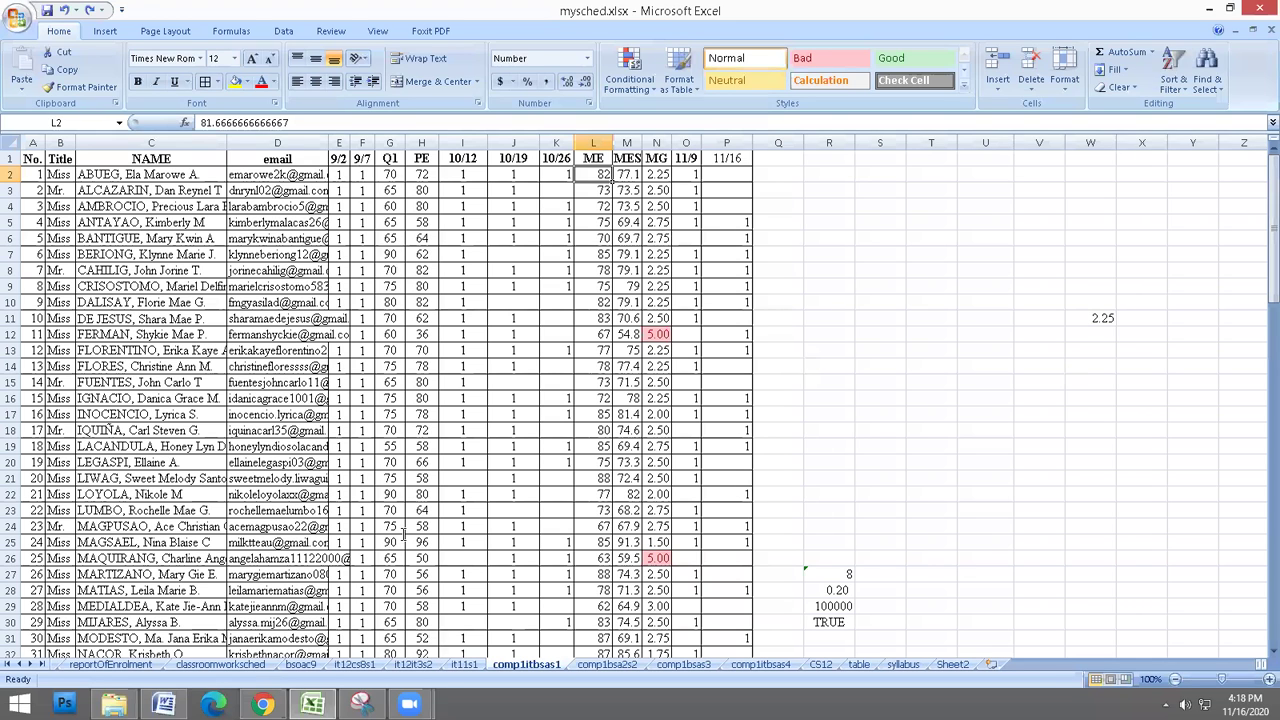
key(alt+Tab)
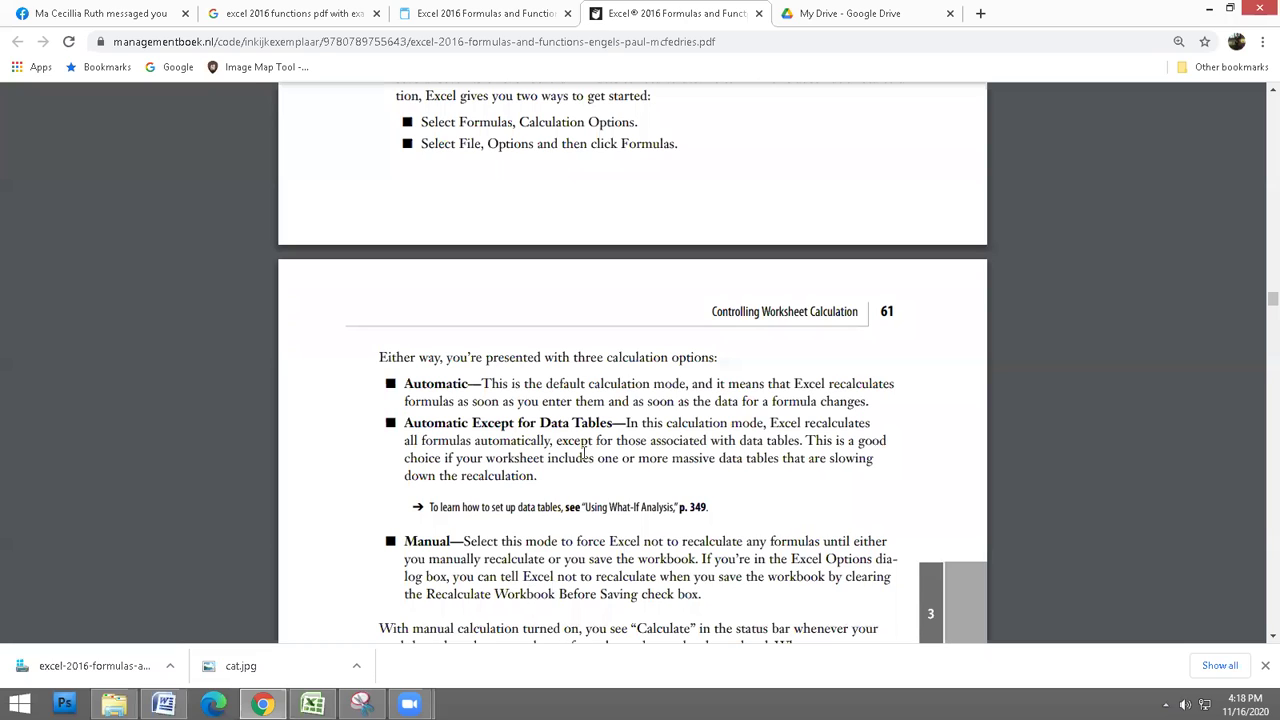
scroll(583, 455, down, 2)
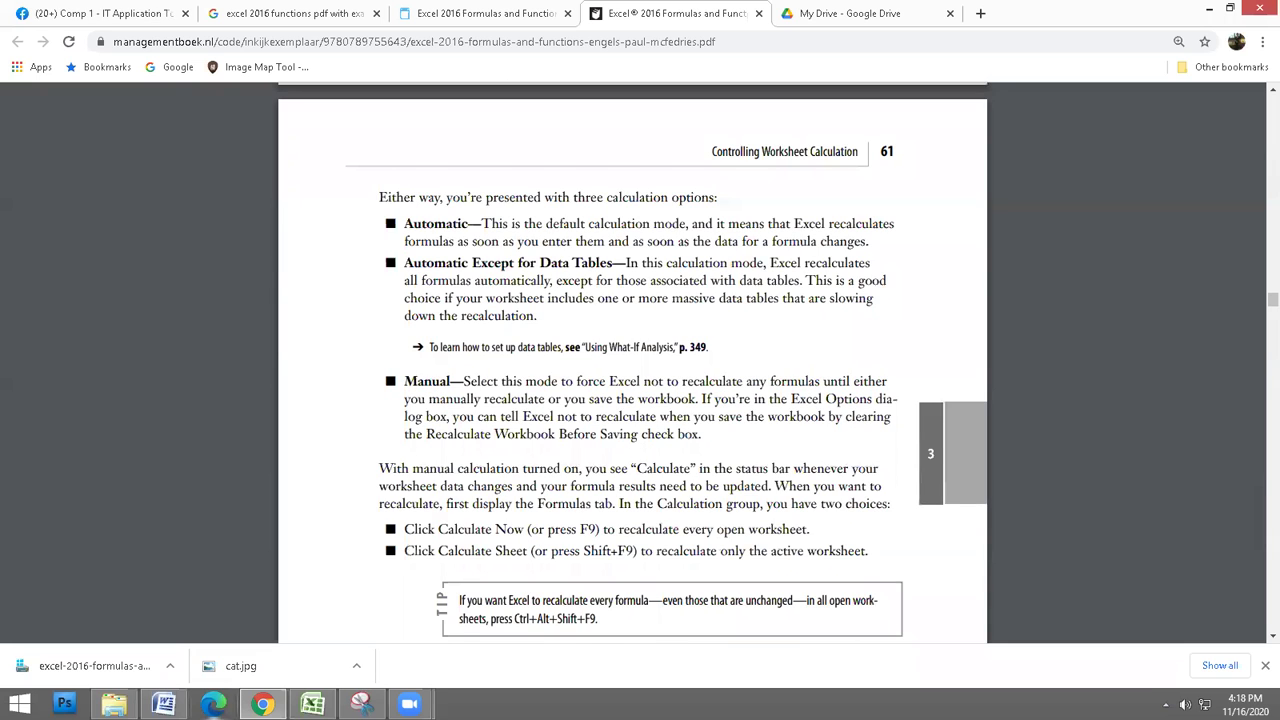
Return to Excel and move the =N2 formula from W11 to cell I61 on the syllabus sheet
key(alt+Tab)
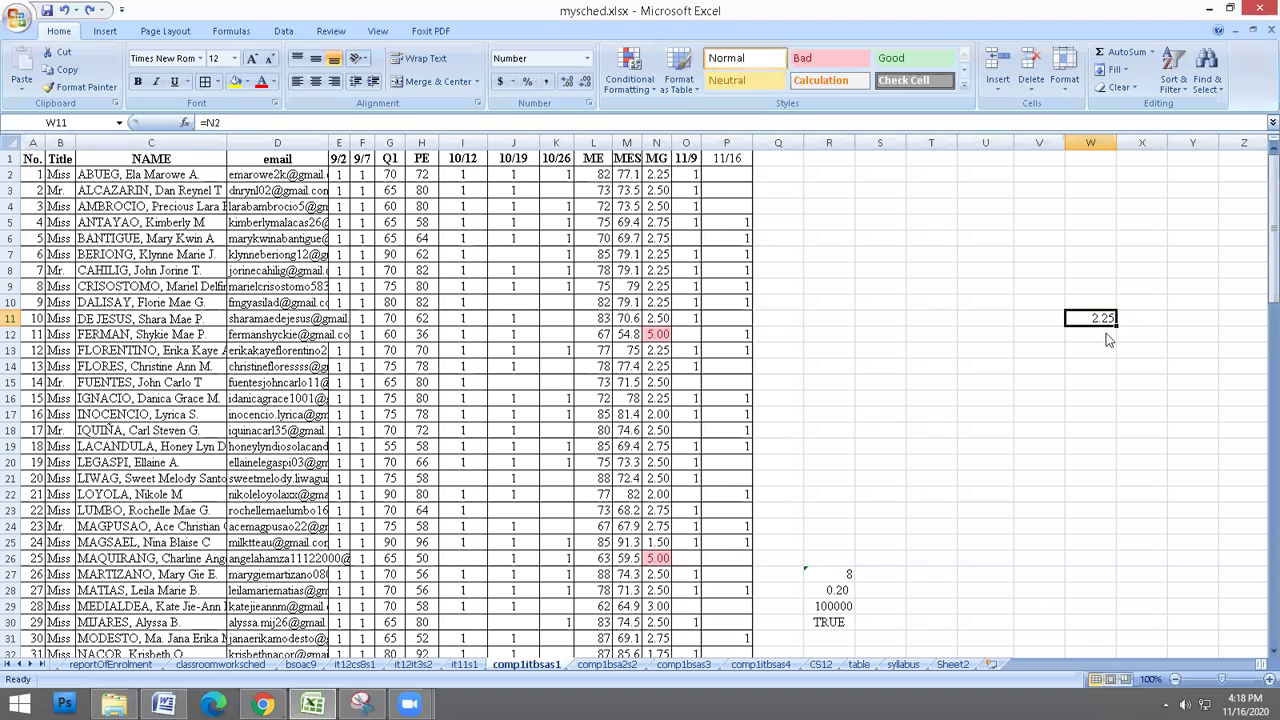
key(ctrl+c)
click(903, 665)
click(1130, 286)
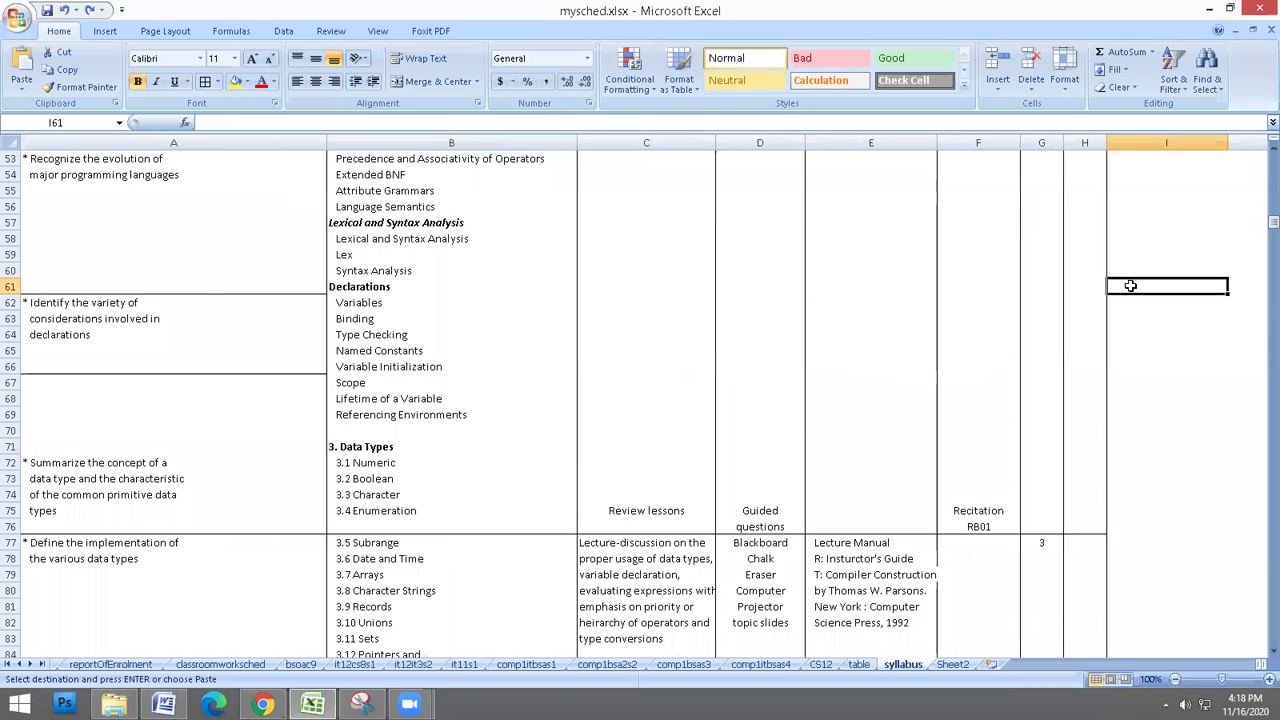
key(Return)
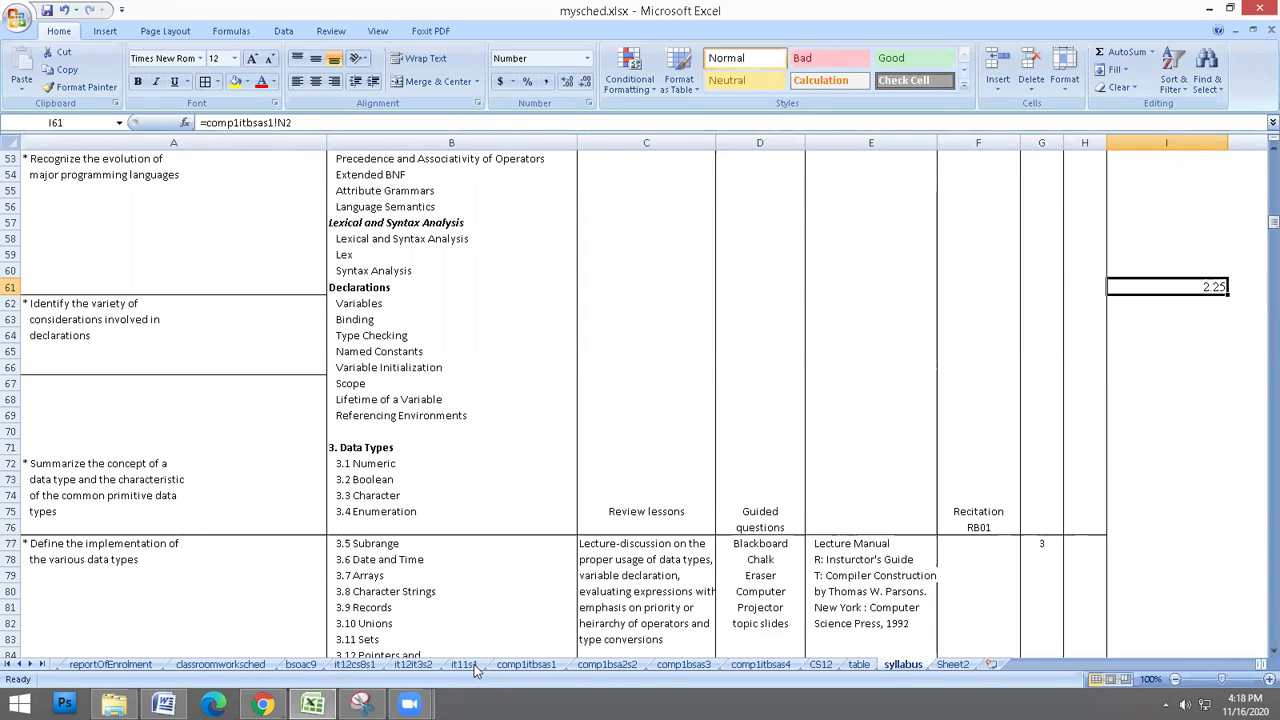
Change L2 on comp1itbsas1 to 100, check the linked cell I61 on the syllabus sheet, and undo the change
click(605, 665)
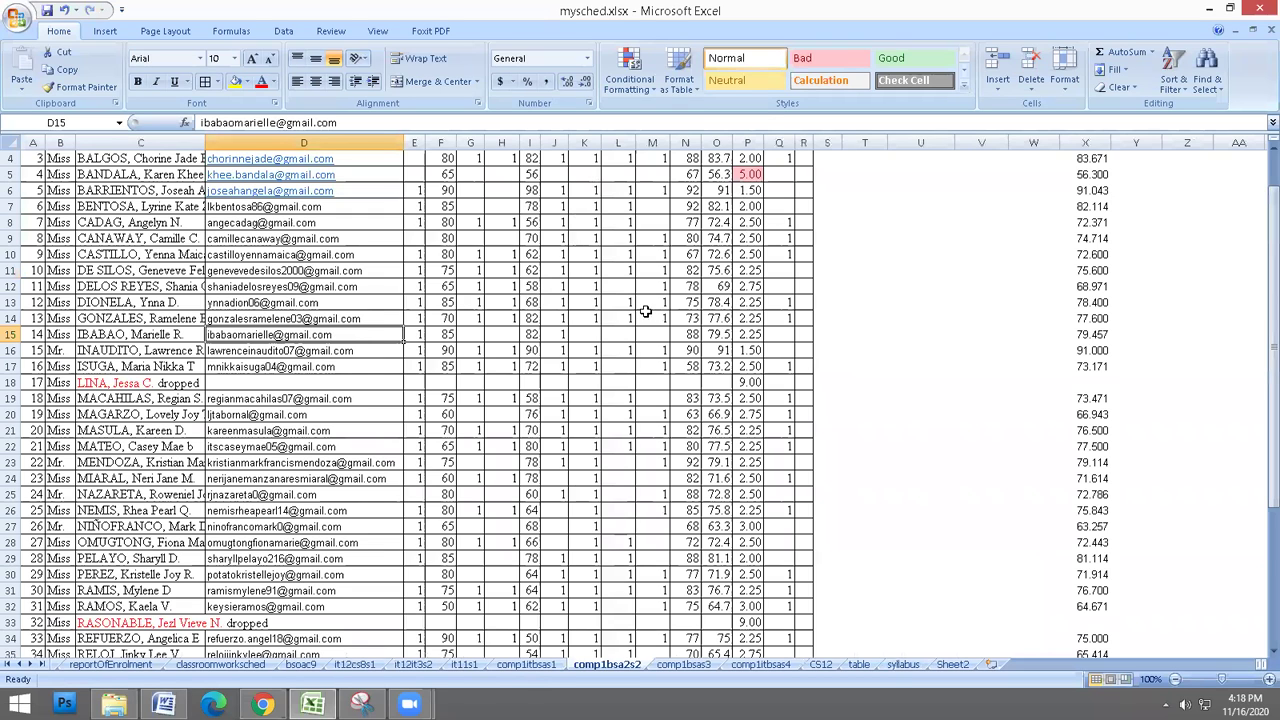
click(902, 665)
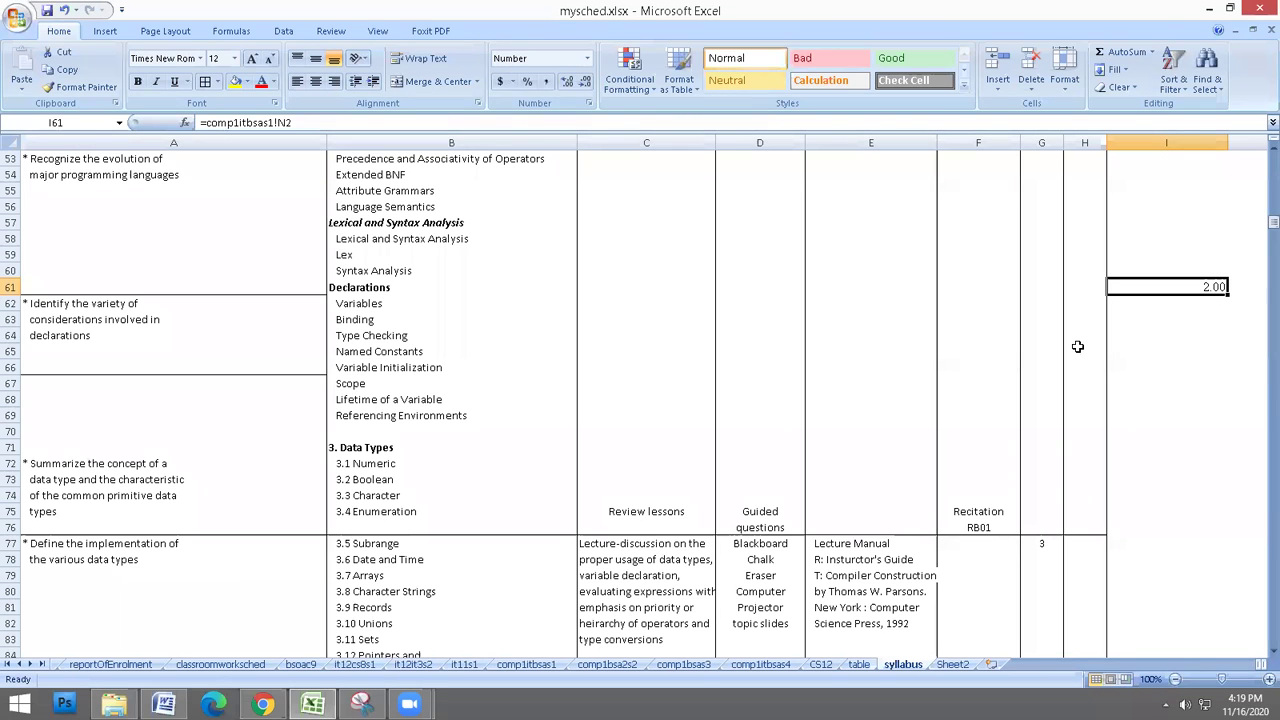
click(546, 667)
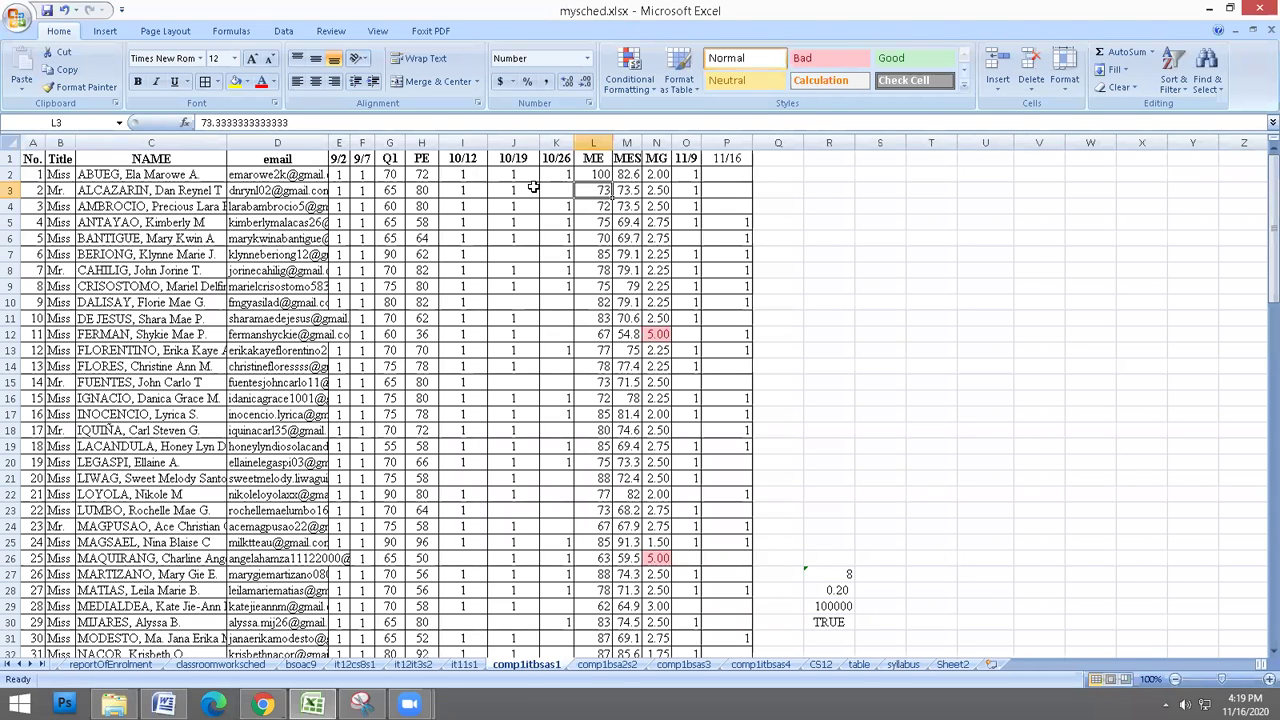
click(64, 11)
Switch to the browser PDF, read the recalculation methods, highlight Ctrl+Alt+Shift+F9, and continue to Copying and Moving Formulas on page 62
click(261, 704)
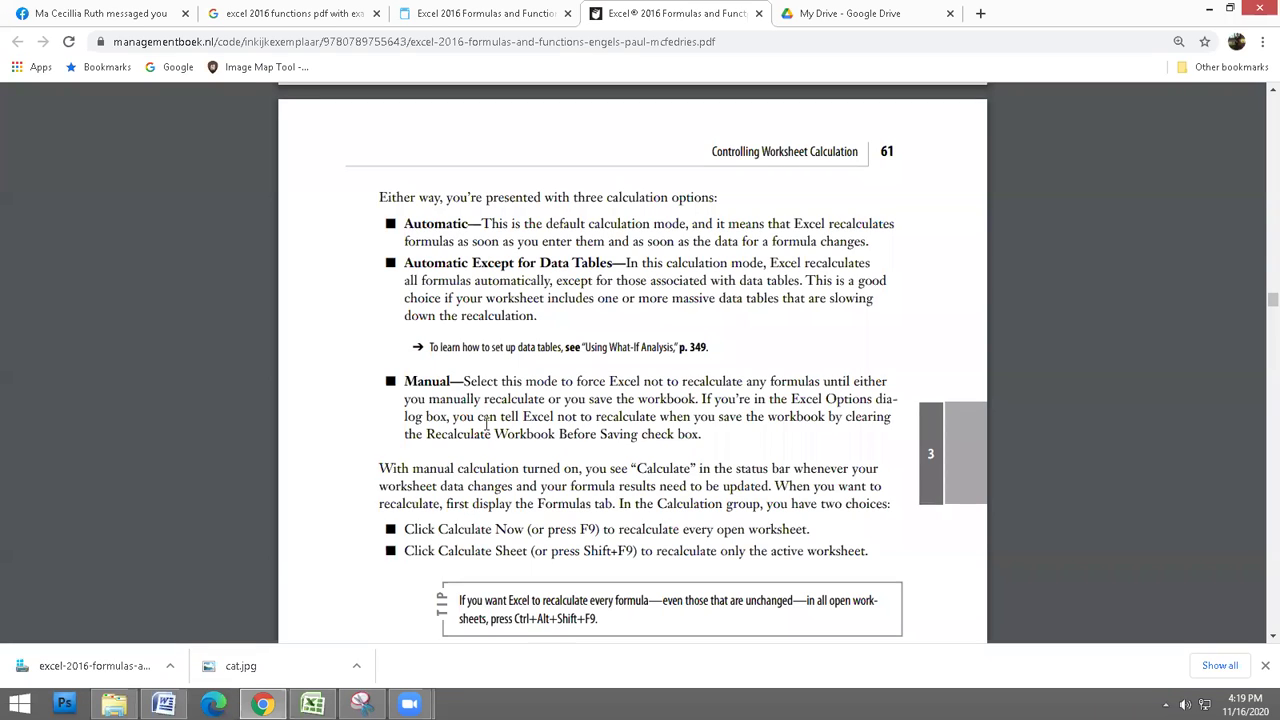
scroll(576, 397, down, 3)
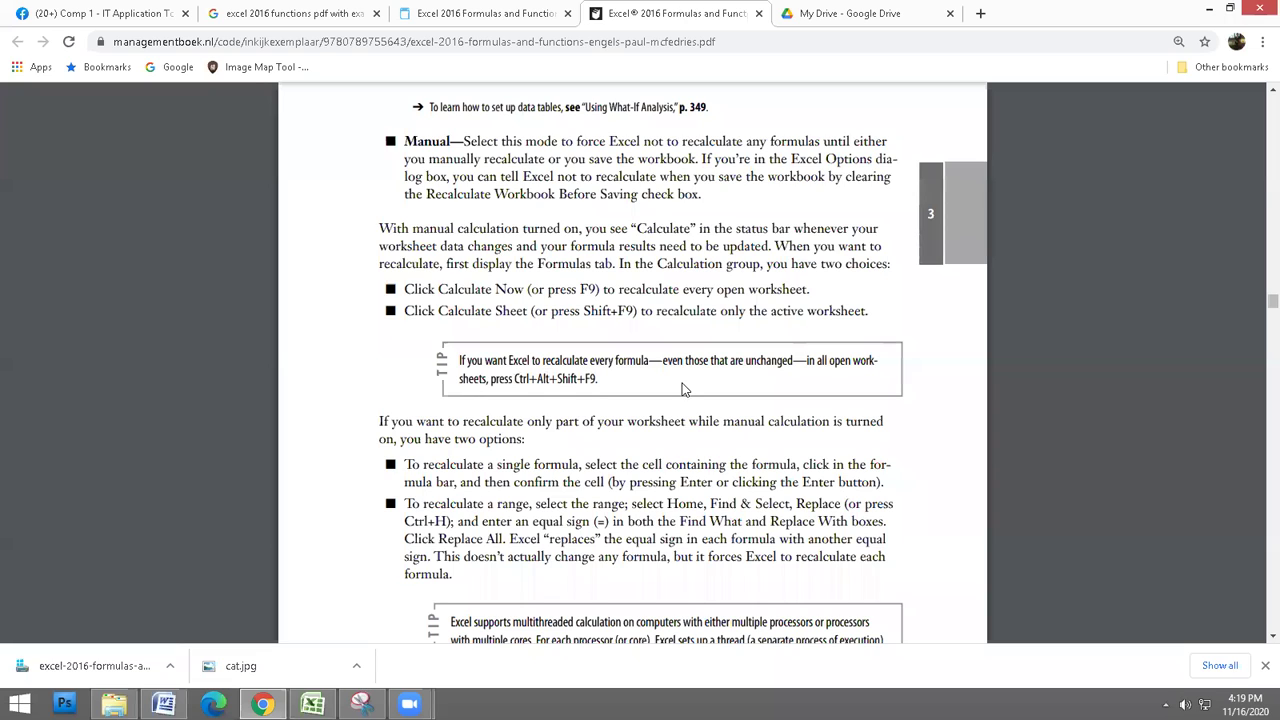
drag(513, 378, 683, 389)
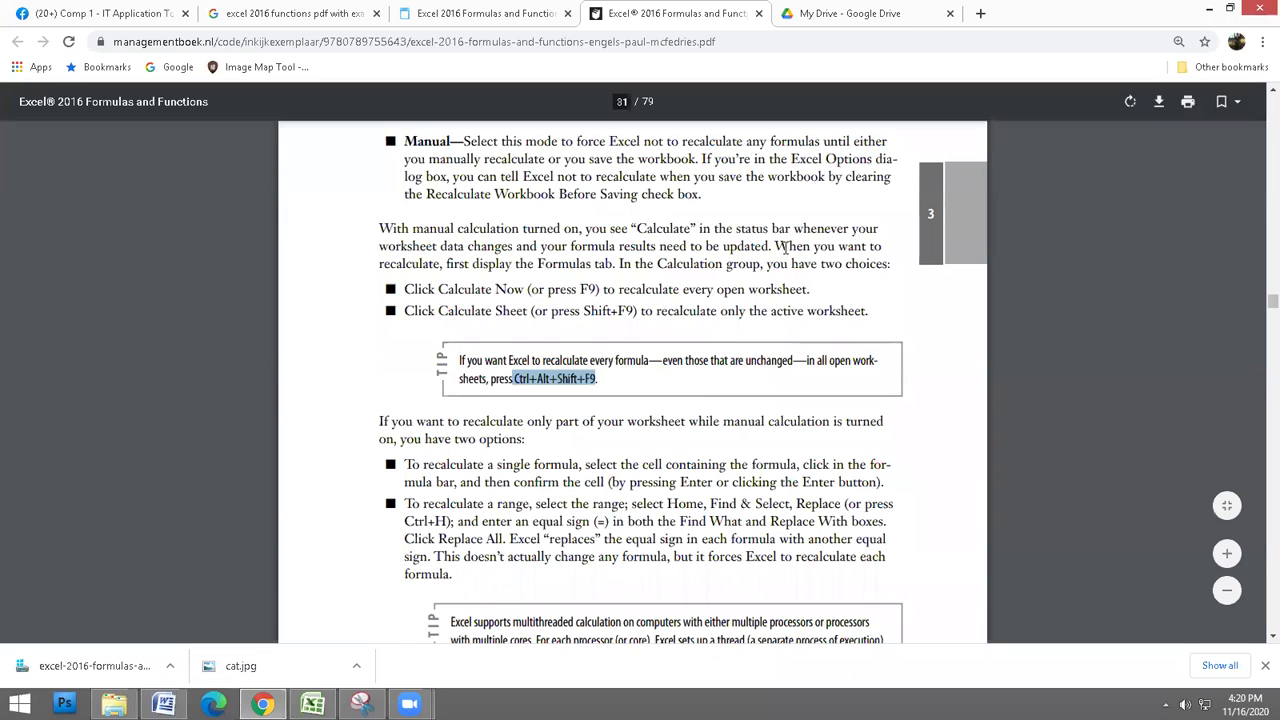
scroll(703, 421, down, 1)
scroll(703, 421, down, 4)
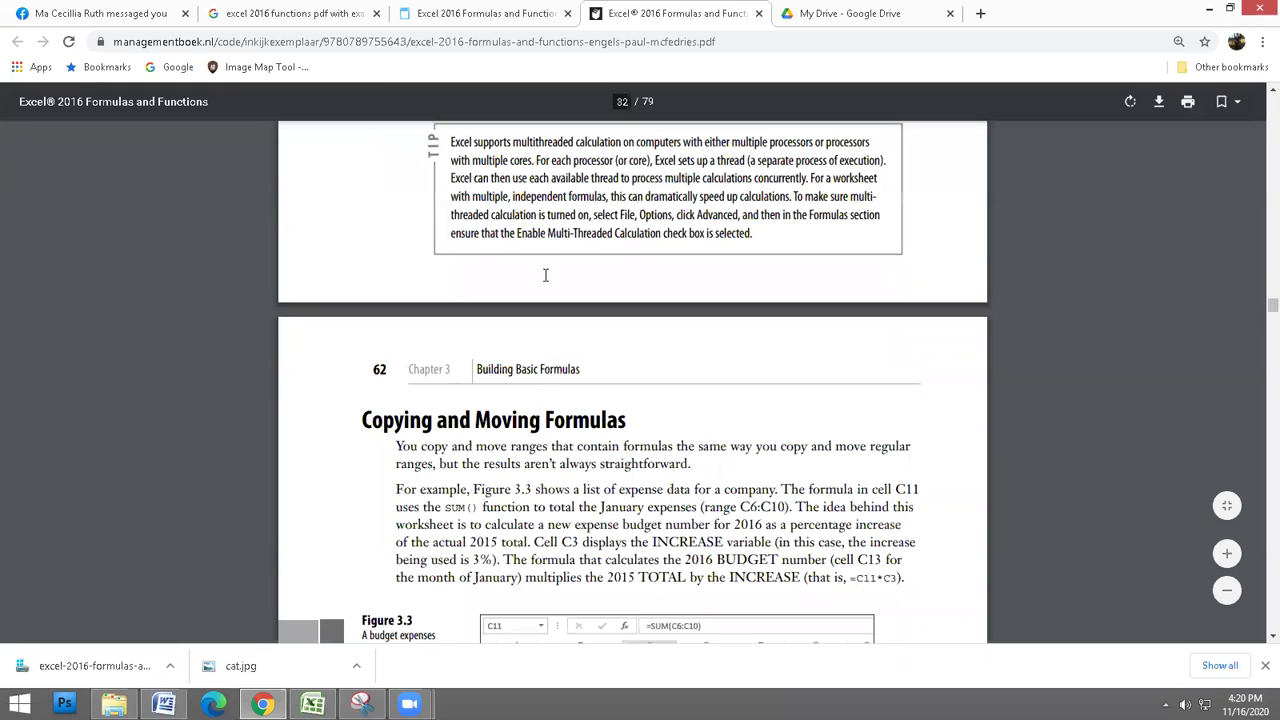
scroll(588, 300, down, 2)
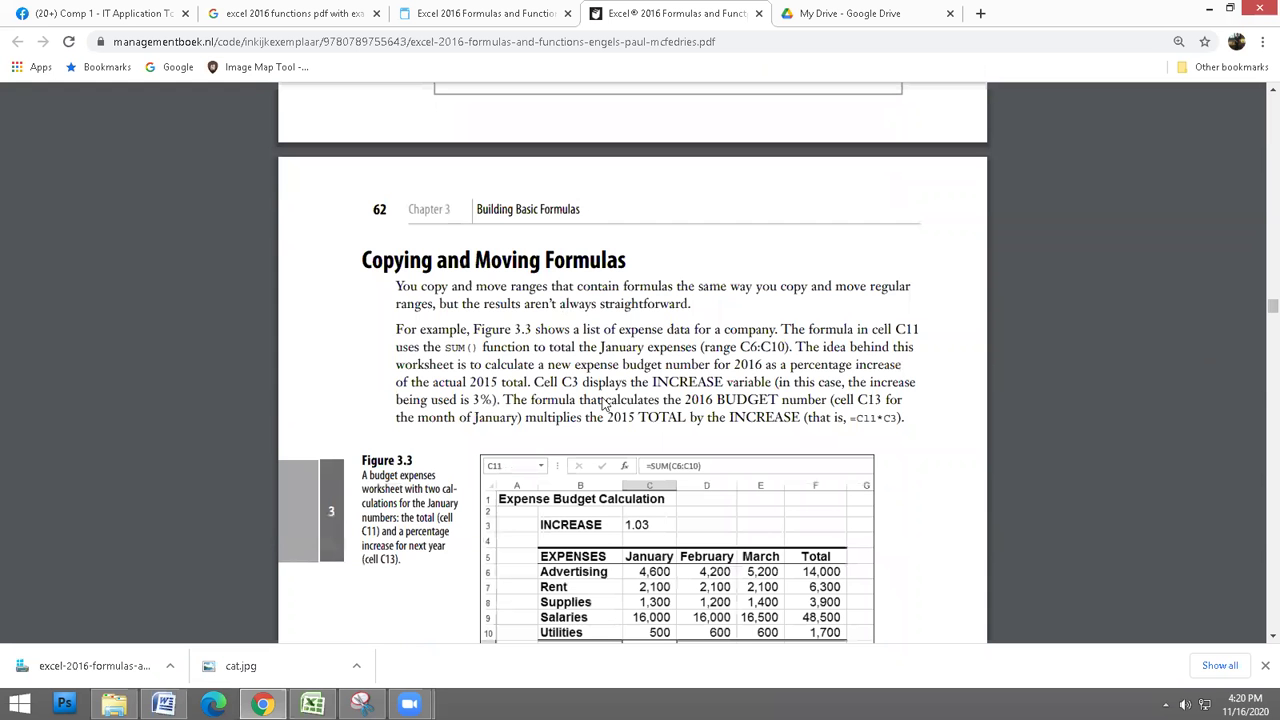